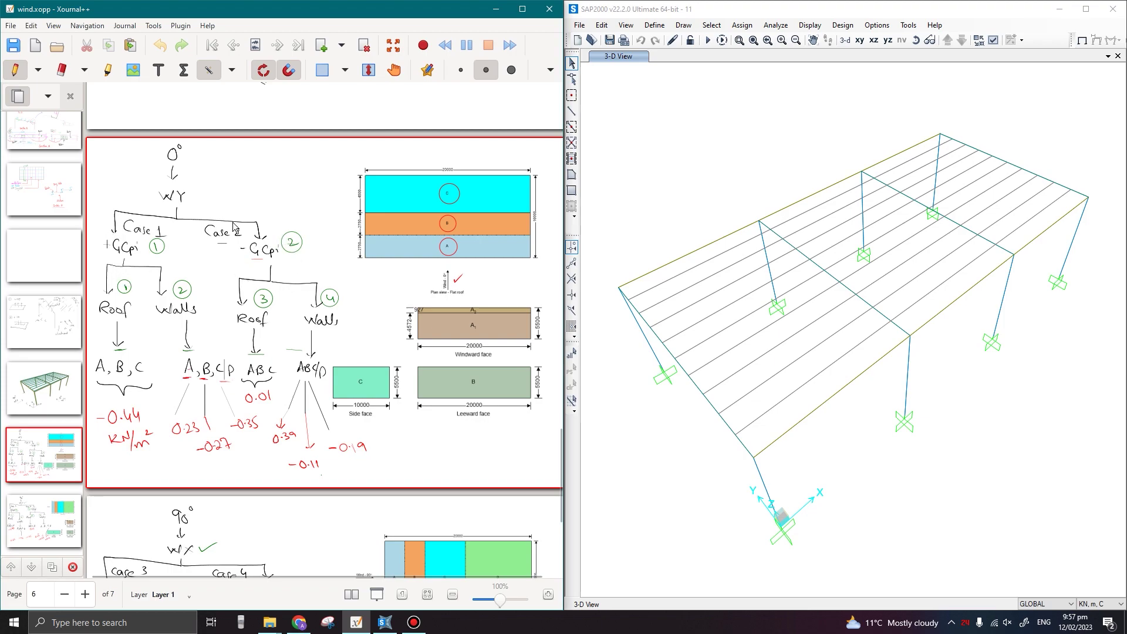
# - Review the 0° and 90° wind cases in the handwritten notes, switch to SAP2000 and open the load pattern definitions
pyautogui.scroll(-5, 219, 315)
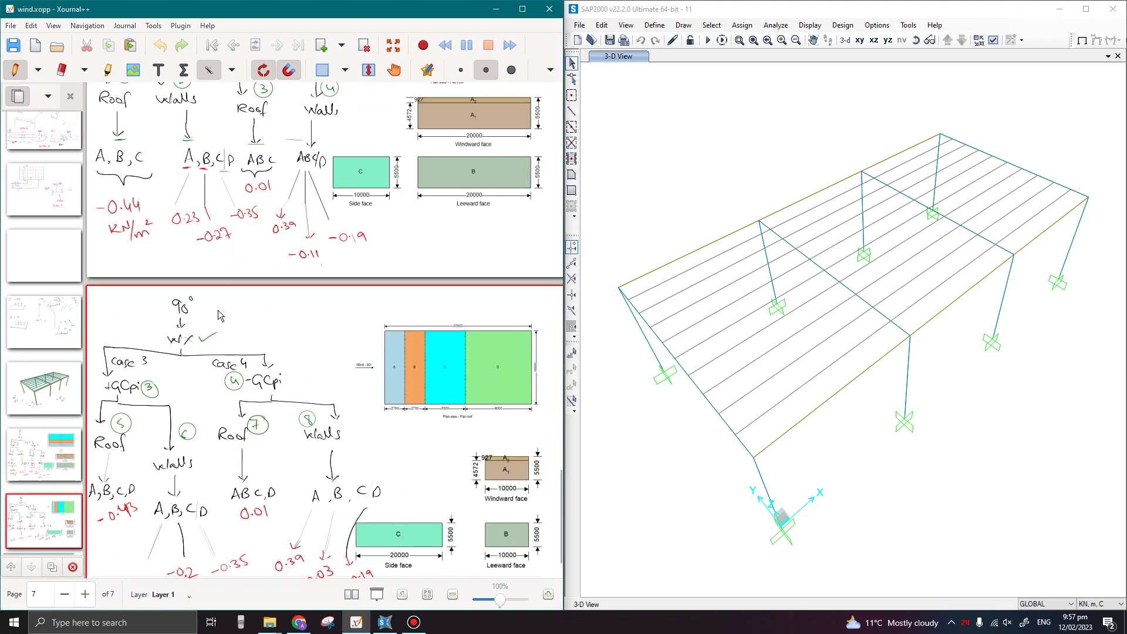
pyautogui.scroll(-1, 218, 315)
pyautogui.scroll(-1, 195, 302)
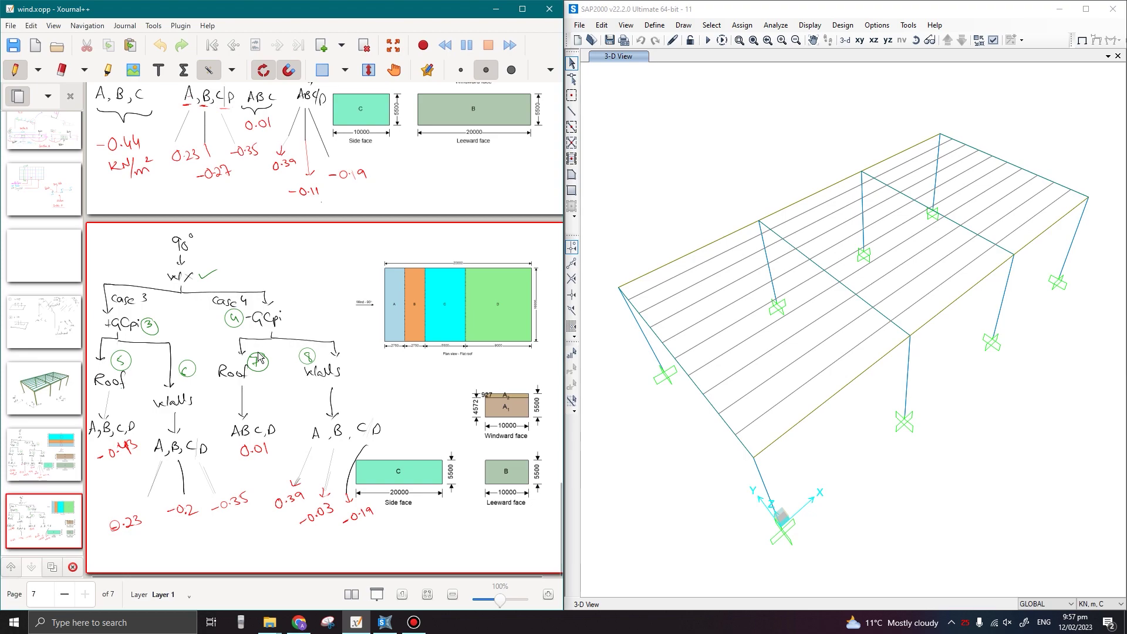
pyautogui.scroll(5, 533, 134)
pyautogui.click(657, 11)
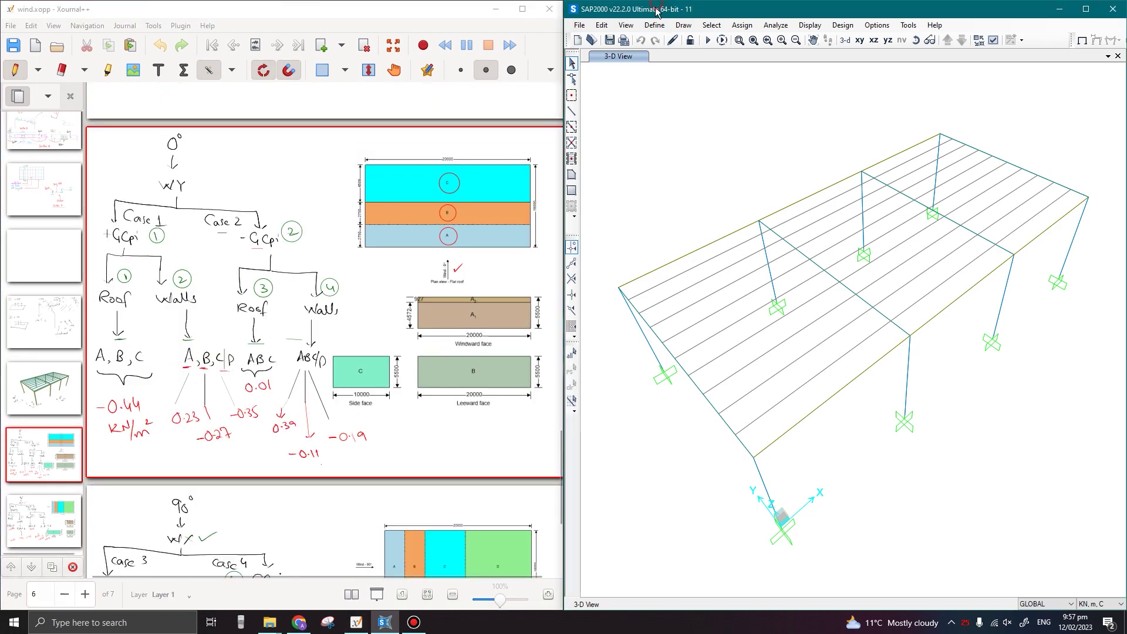
pyautogui.click(651, 26)
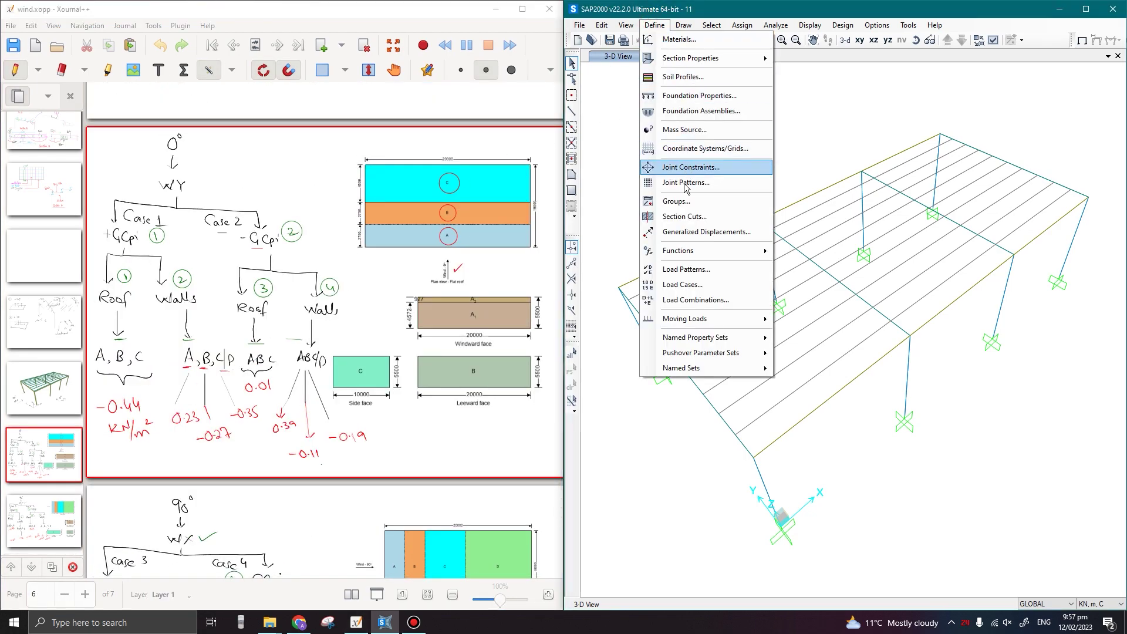
pyautogui.click(699, 270)
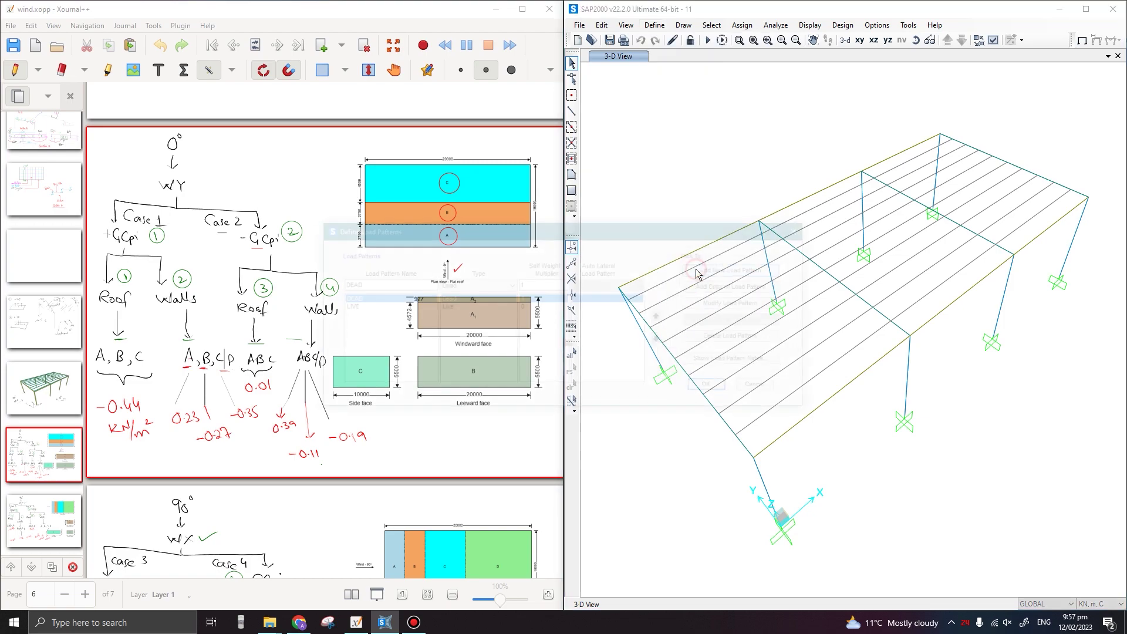
pyautogui.moveTo(631, 230); pyautogui.dragTo(843, 218)
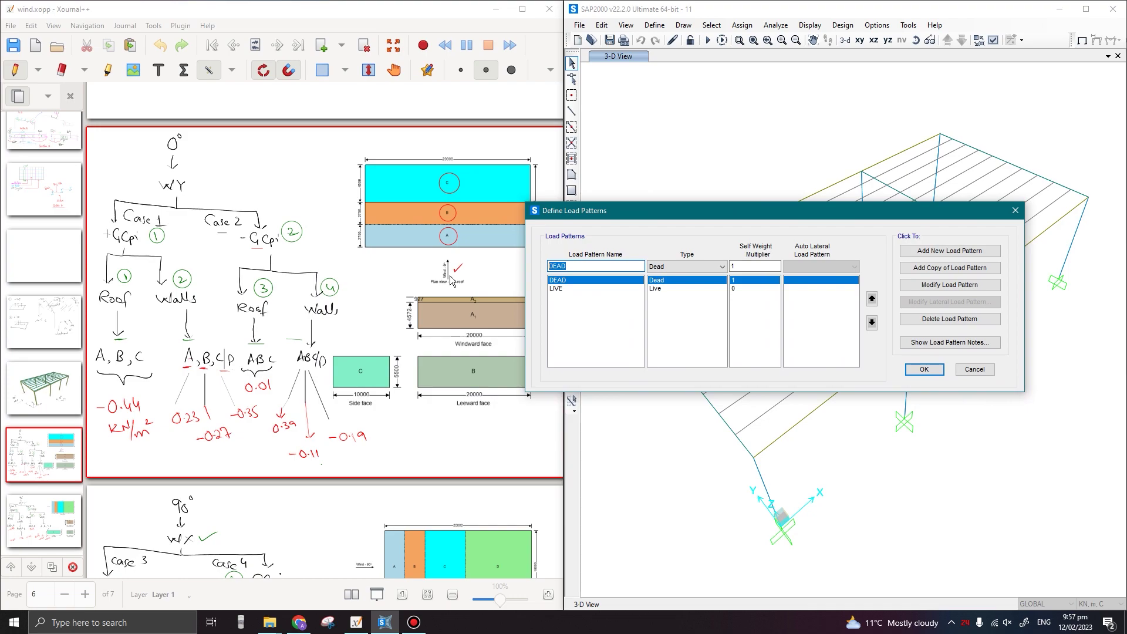
# - Add a load pattern named WY+/- of type Wind with the auto lateral load pattern set to None
pyautogui.write('WY+/-')
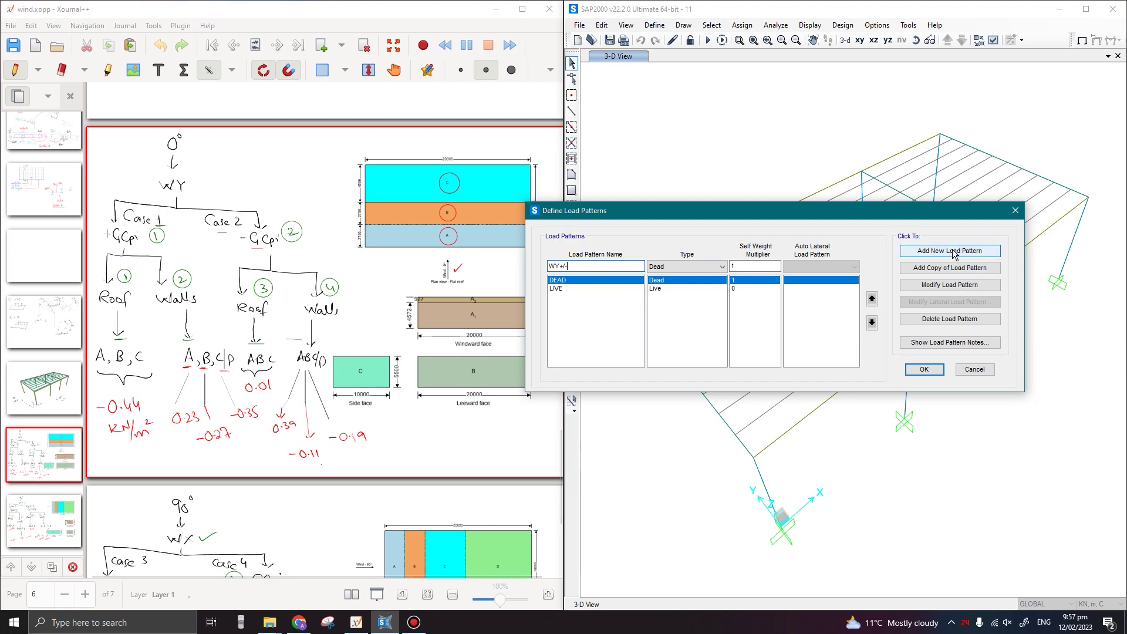
pyautogui.click(725, 264)
pyautogui.click(679, 308)
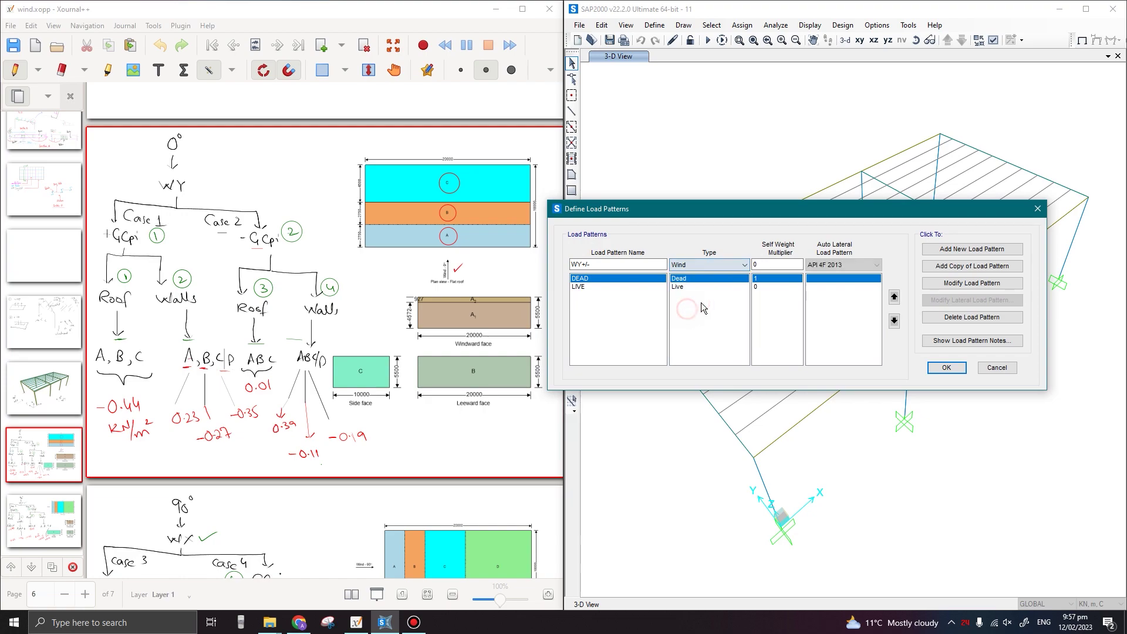
pyautogui.click(864, 265)
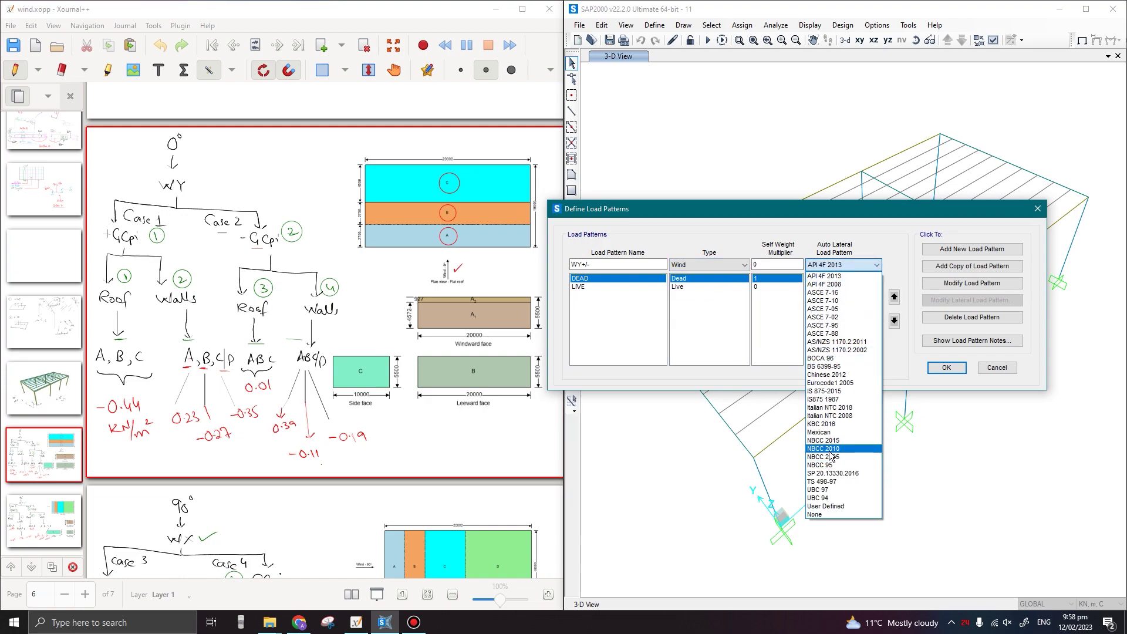
pyautogui.click(830, 513)
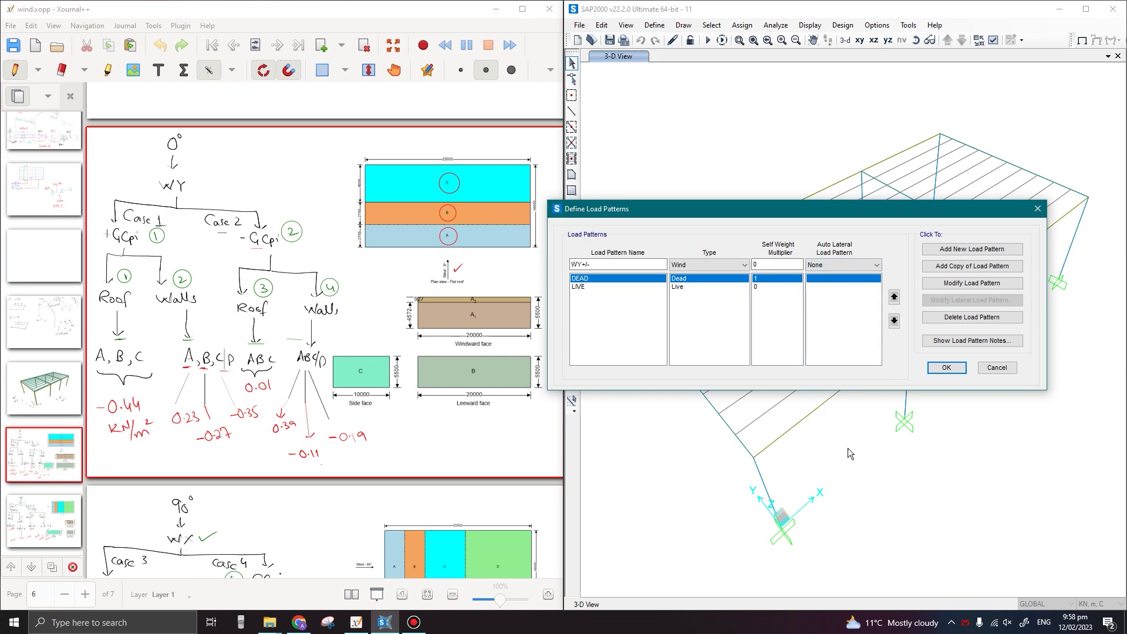
pyautogui.click(853, 267)
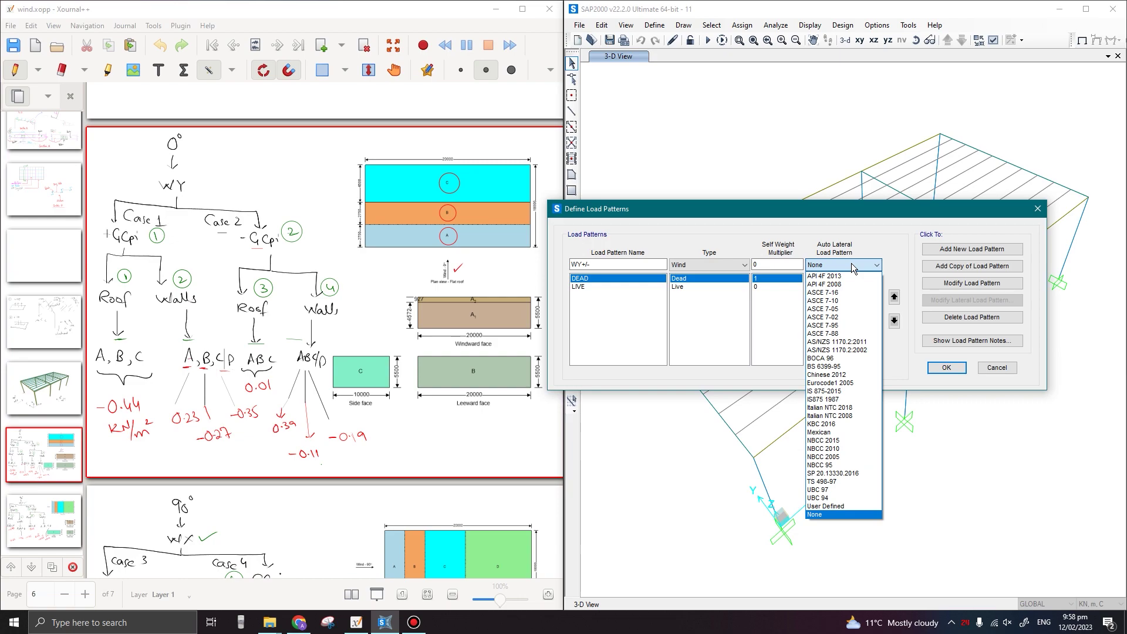
pyautogui.click(851, 264)
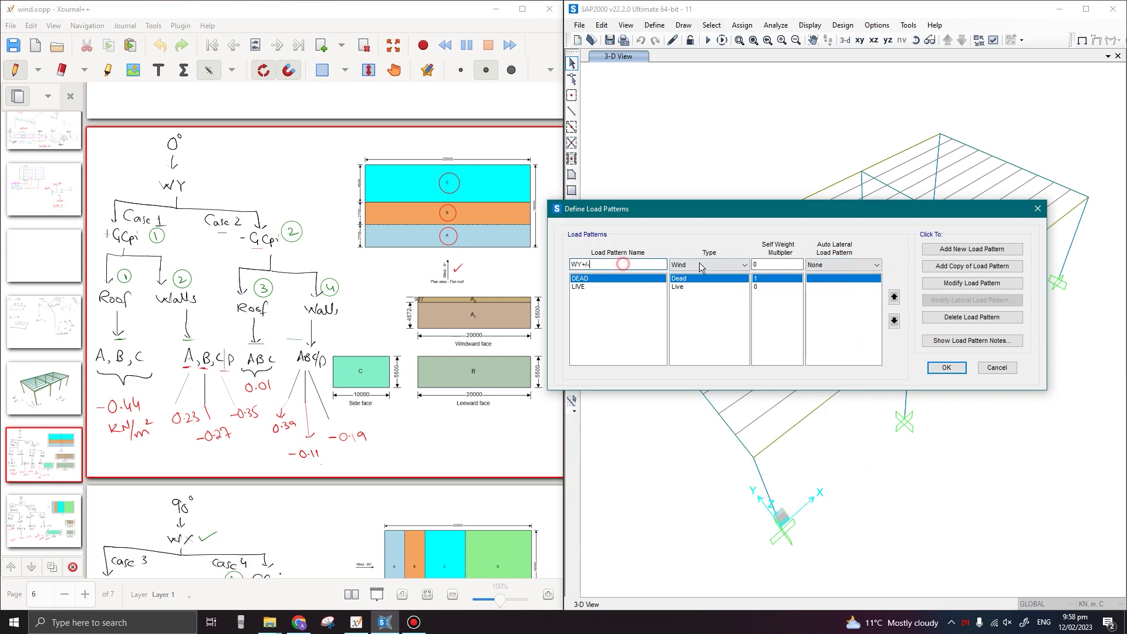
pyautogui.click(963, 251)
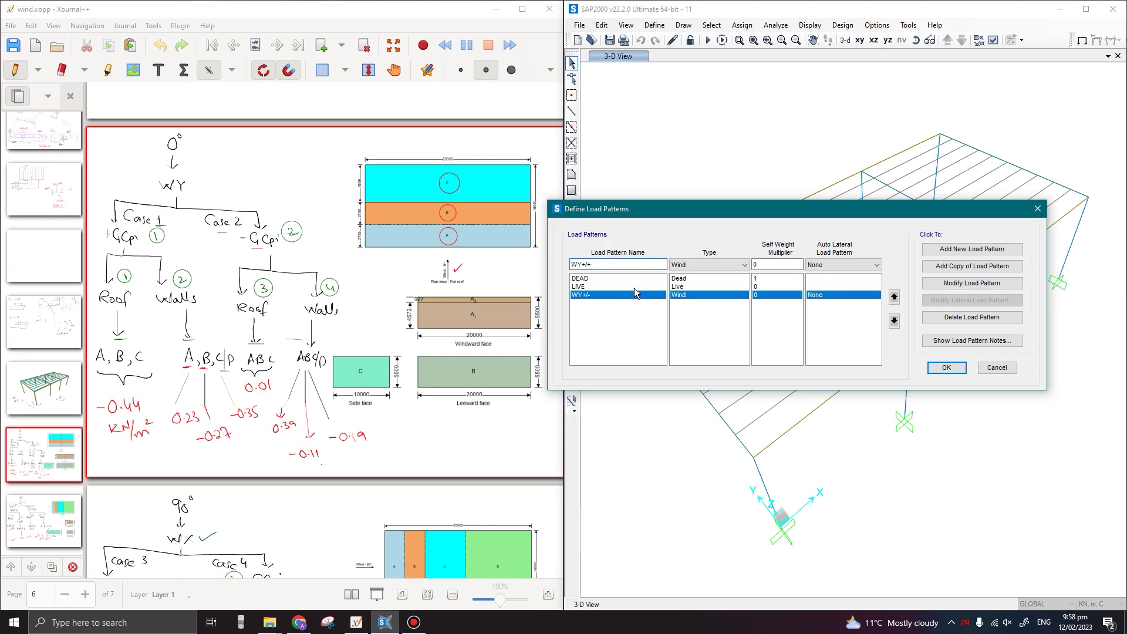
# - Add three more Wind load patterns named WY+/+, WX+/+ and WX+/-, each with auto lateral load None
pyautogui.click(973, 250)
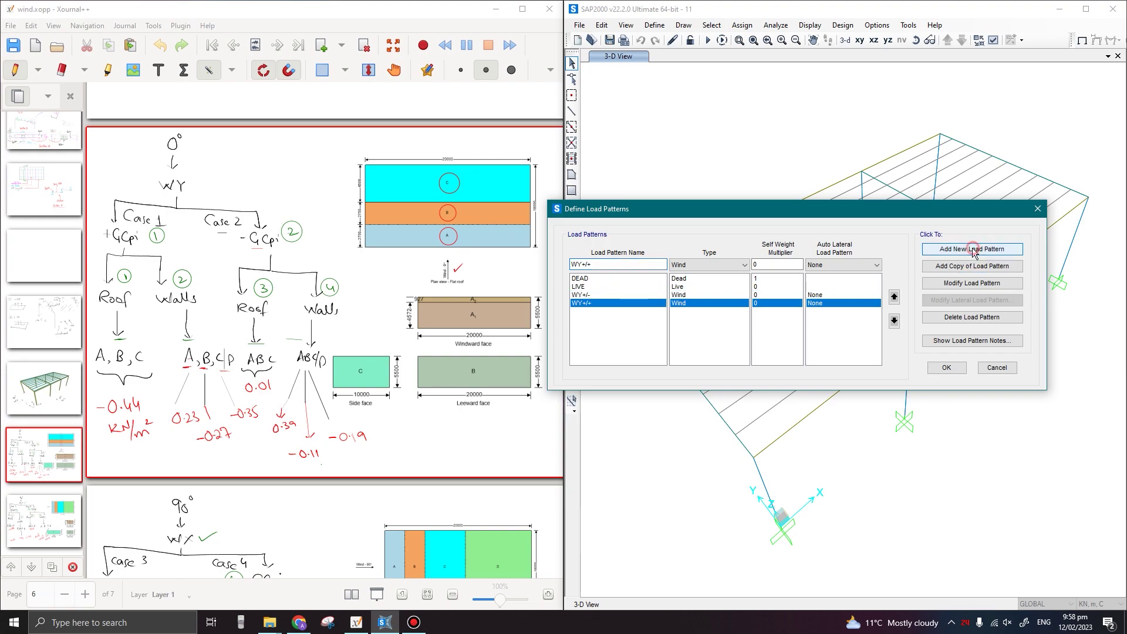
pyautogui.click(580, 265)
pyautogui.write('X')
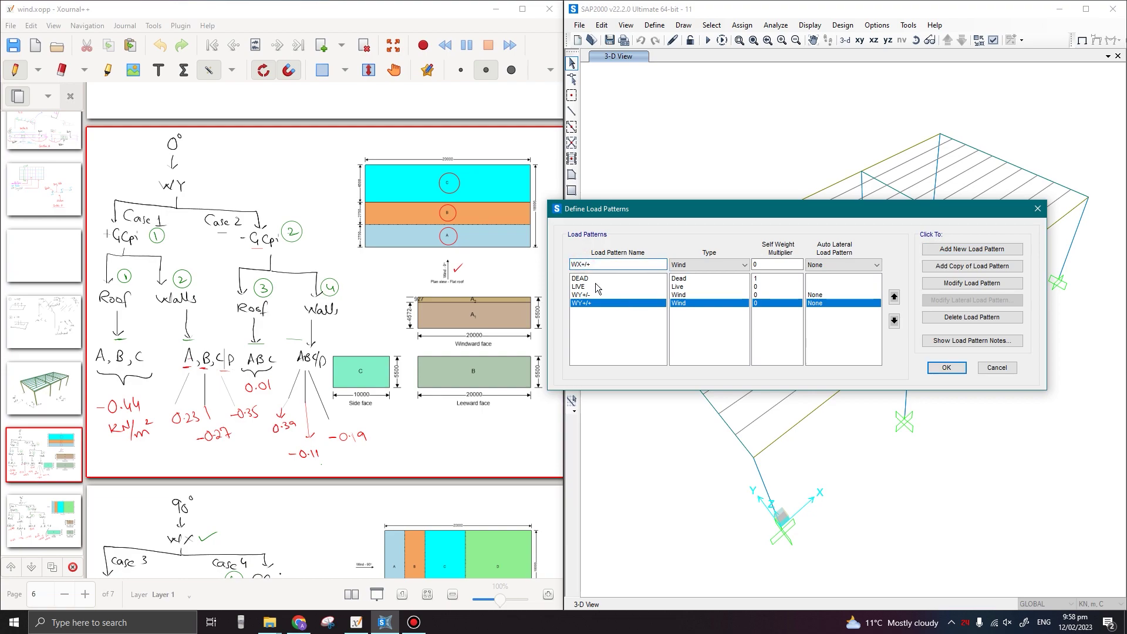
pyautogui.click(958, 250)
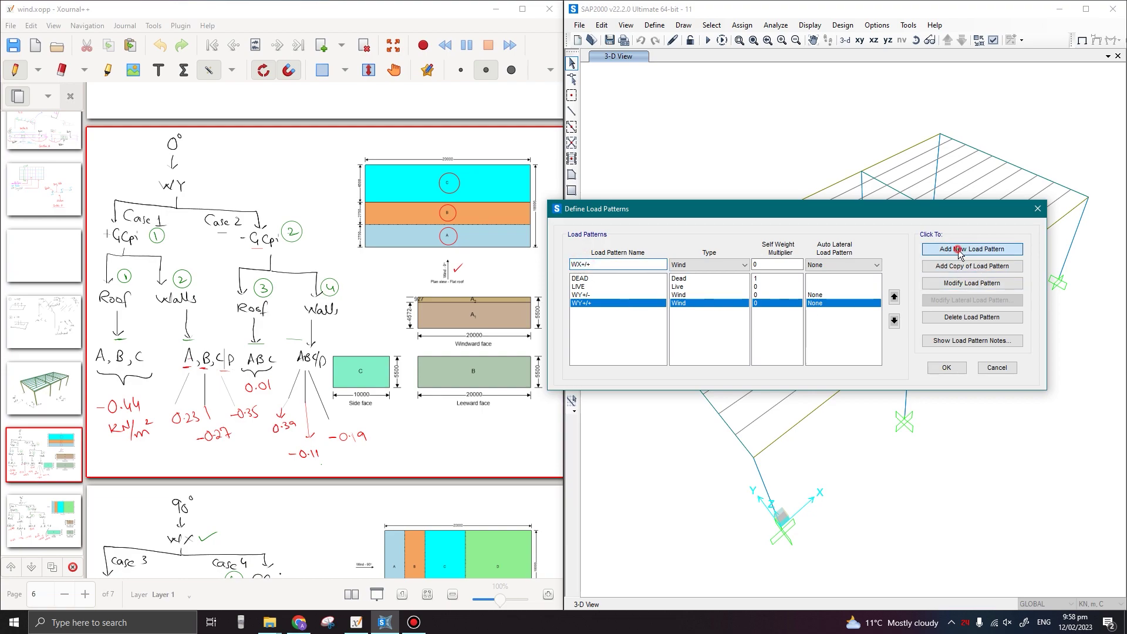
pyautogui.click(631, 262)
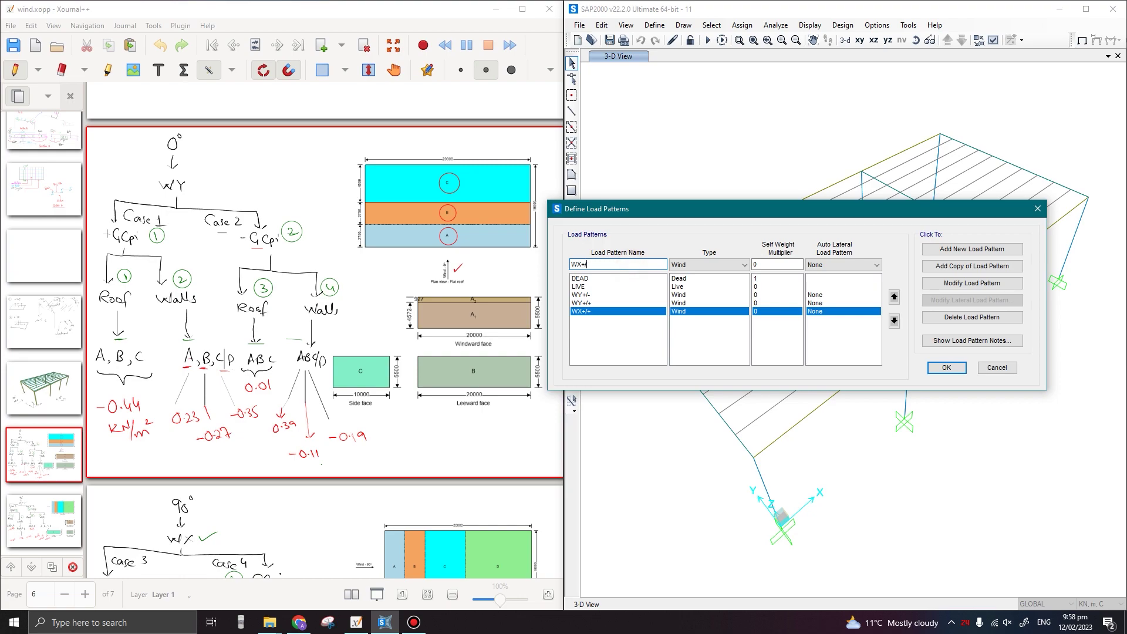
pyautogui.click(963, 250)
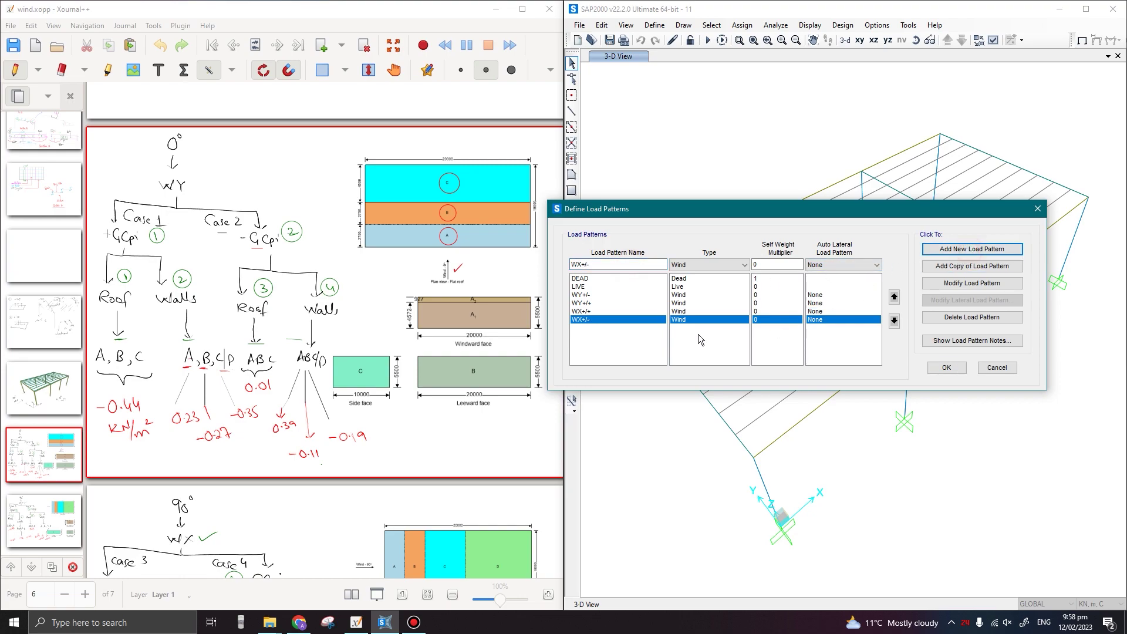
# - Check the four wind load patterns in the list and accept the load pattern definitions
pyautogui.click(596, 295)
pyautogui.press('Down')
pyautogui.press('Down')
pyautogui.press('Down')
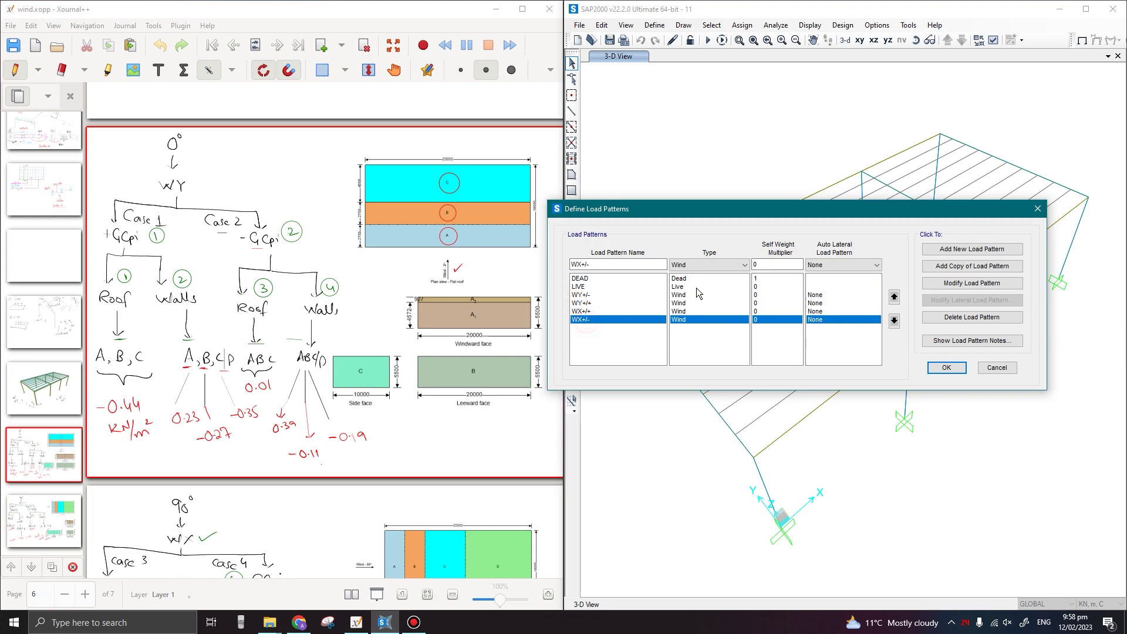
pyautogui.click(588, 295)
pyautogui.click(588, 303)
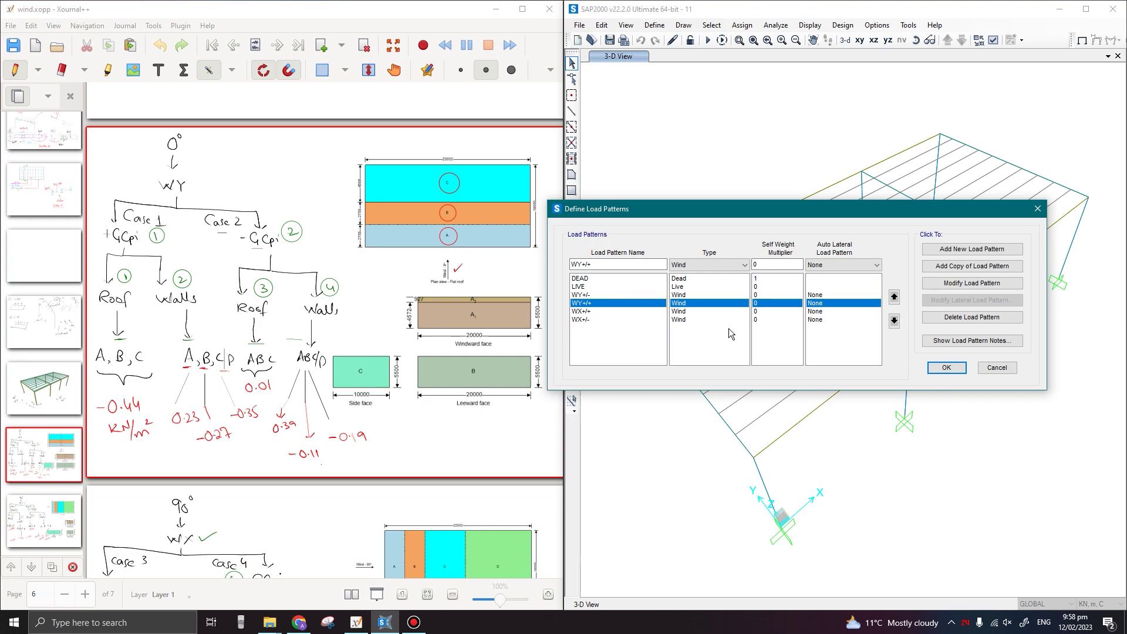
pyautogui.click(946, 368)
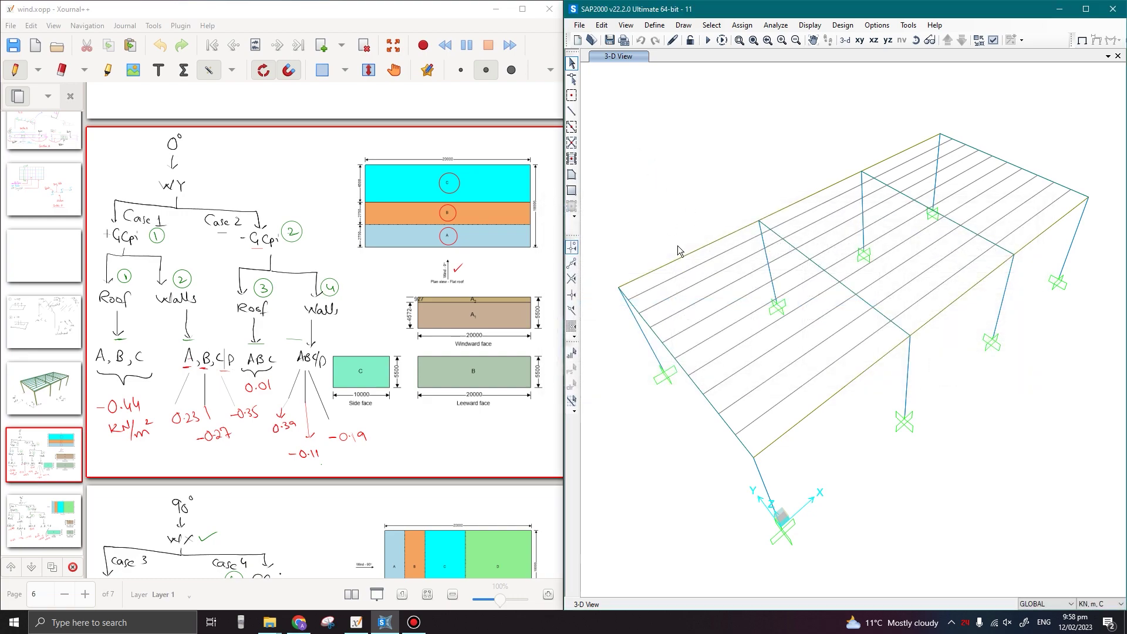
# - Turn off Not in View for areas in the display options so the roof areas are shown
pyautogui.click(689, 169)
pyautogui.click(734, 204)
pyautogui.hotkey('ctrl', 'w')
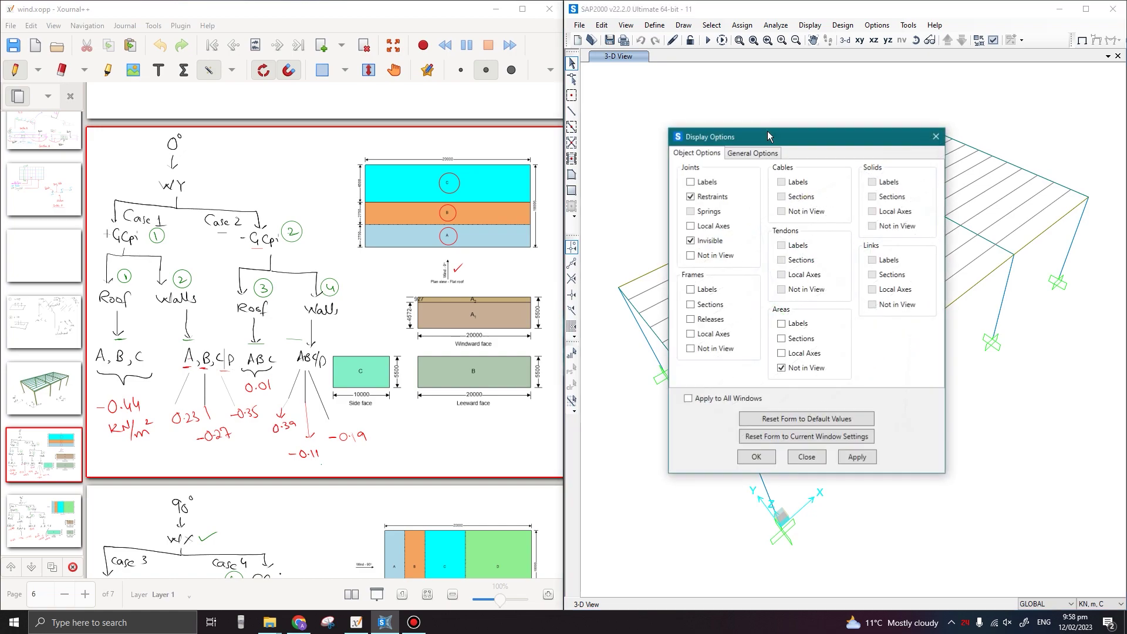
pyautogui.click(692, 357)
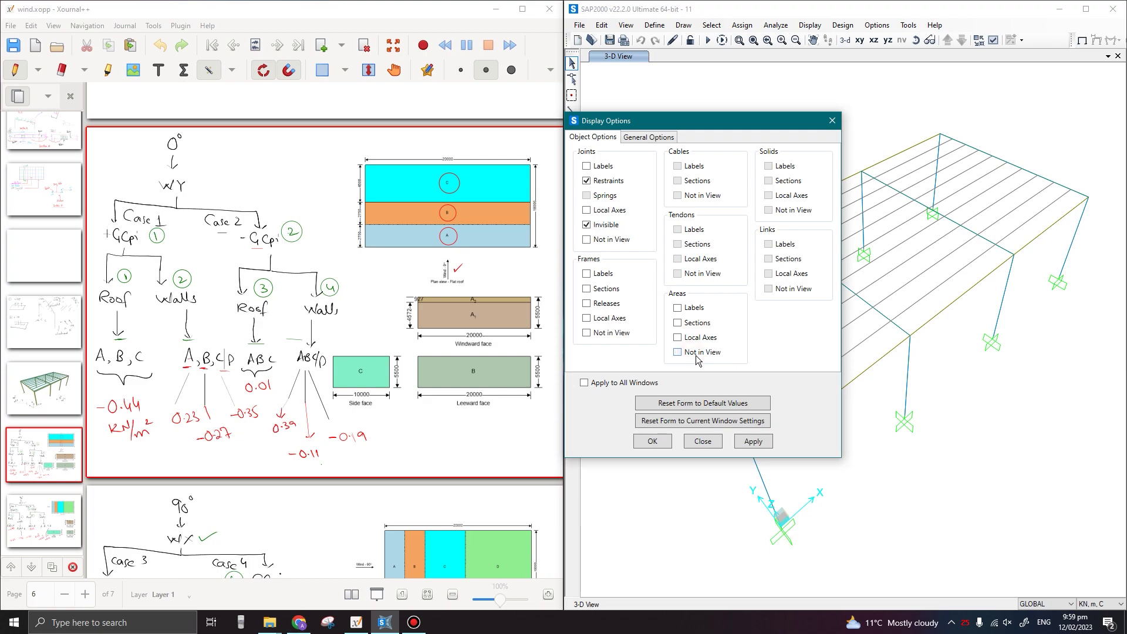
pyautogui.click(760, 442)
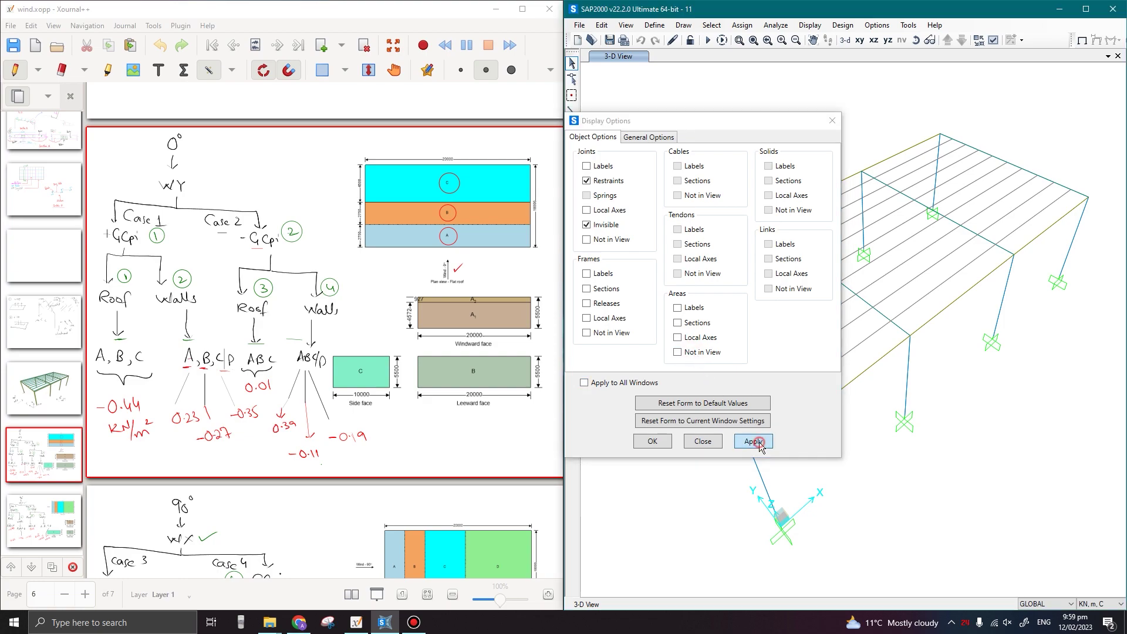
pyautogui.moveTo(776, 124); pyautogui.dragTo(634, 100)
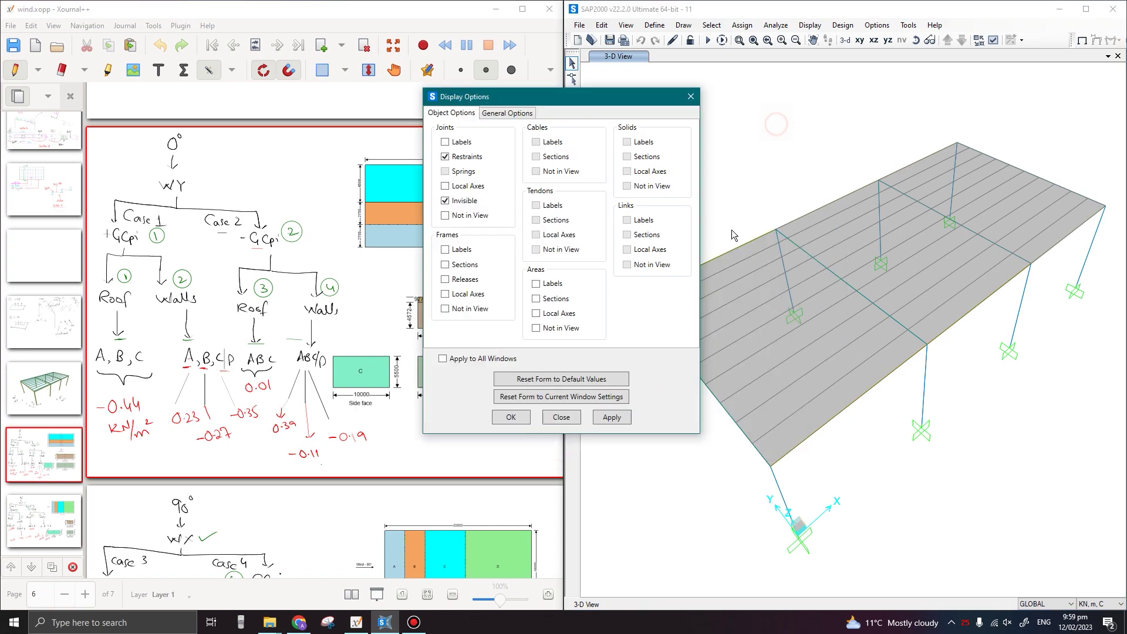
# - Inspect the section assignments of a roof area, and close its information and the display options
pyautogui.click(826, 347)
pyautogui.rightClick(826, 347)
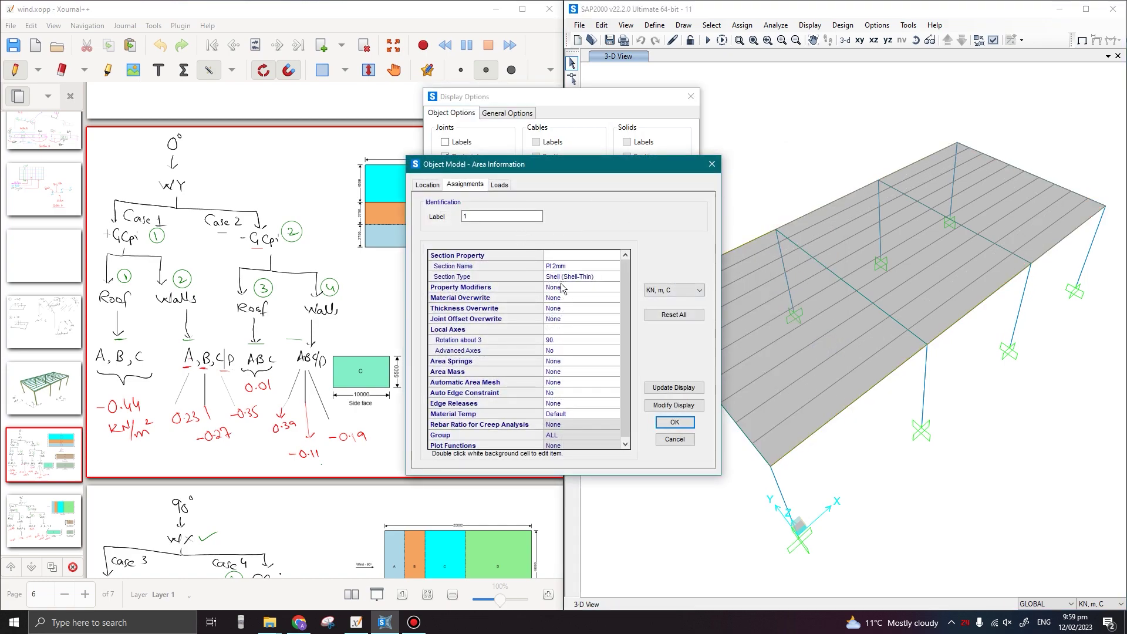
pyautogui.click(712, 164)
pyautogui.click(569, 416)
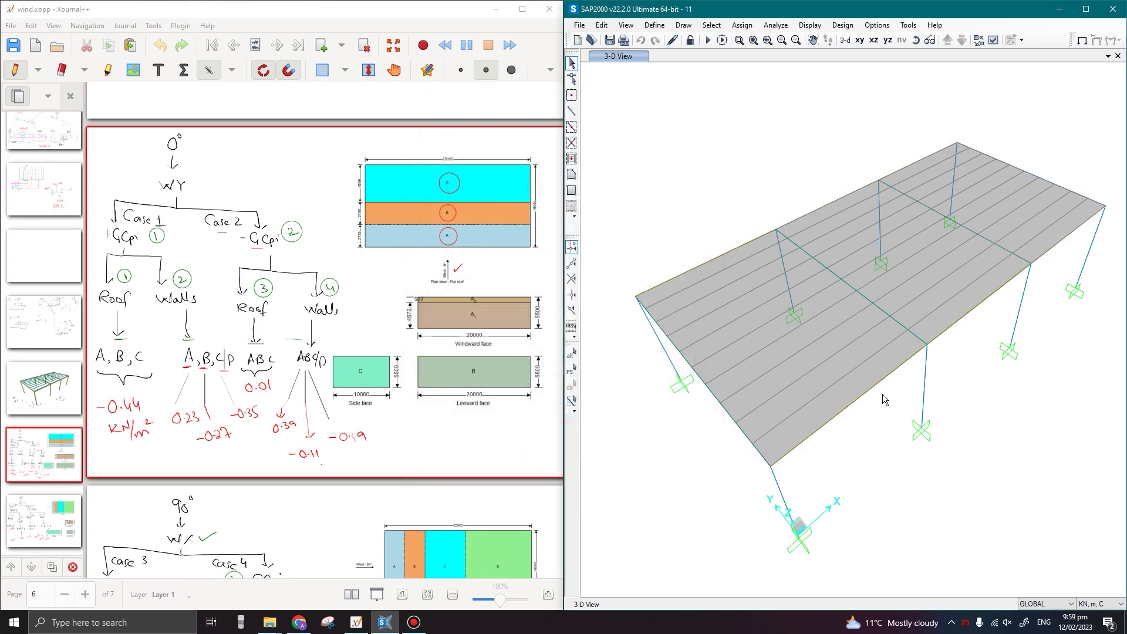
# - Start drawing a poly area with its section property set to None
pyautogui.moveTo(882, 428); pyautogui.dragTo(828, 467, button='middle')
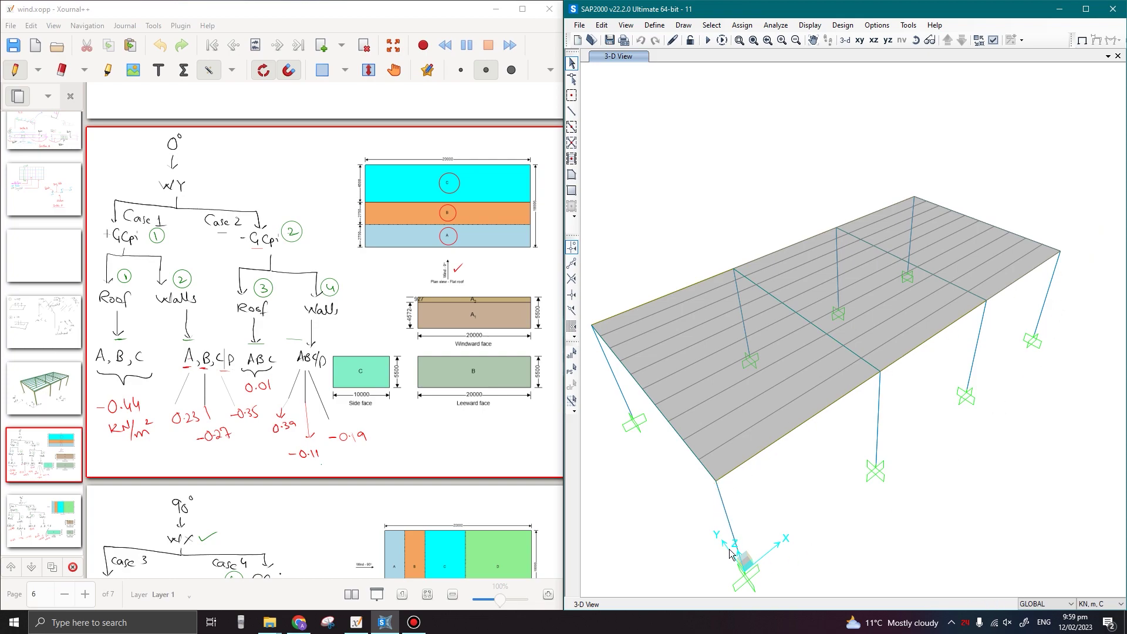
pyautogui.moveTo(733, 239); pyautogui.dragTo(755, 202, button='middle')
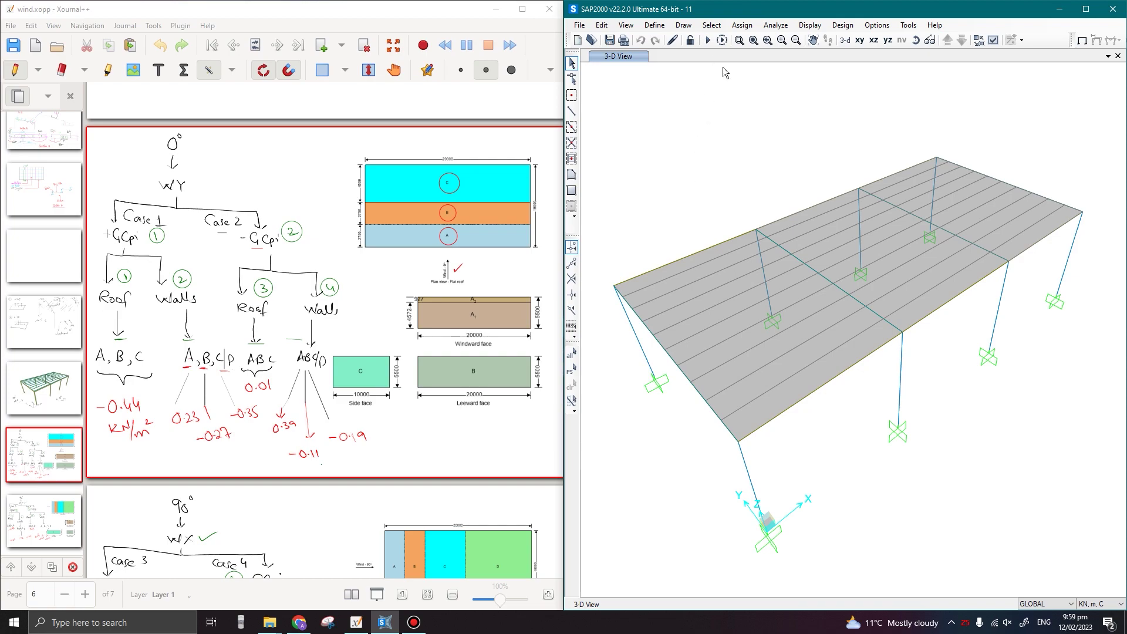
pyautogui.click(571, 176)
pyautogui.click(621, 295)
pyautogui.click(623, 295)
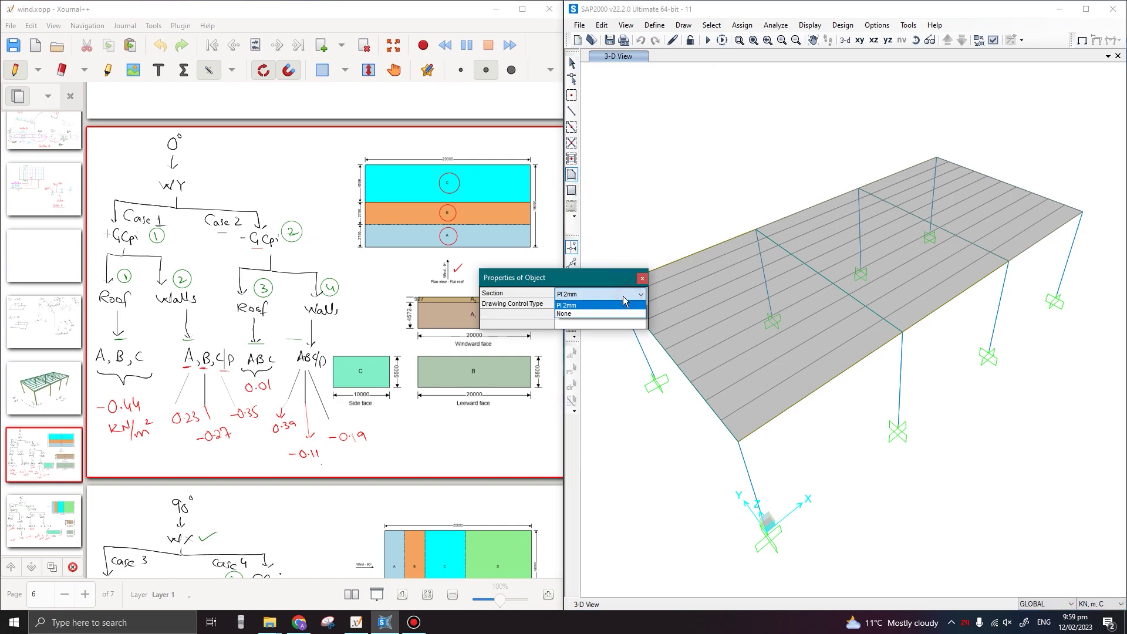
pyautogui.click(574, 314)
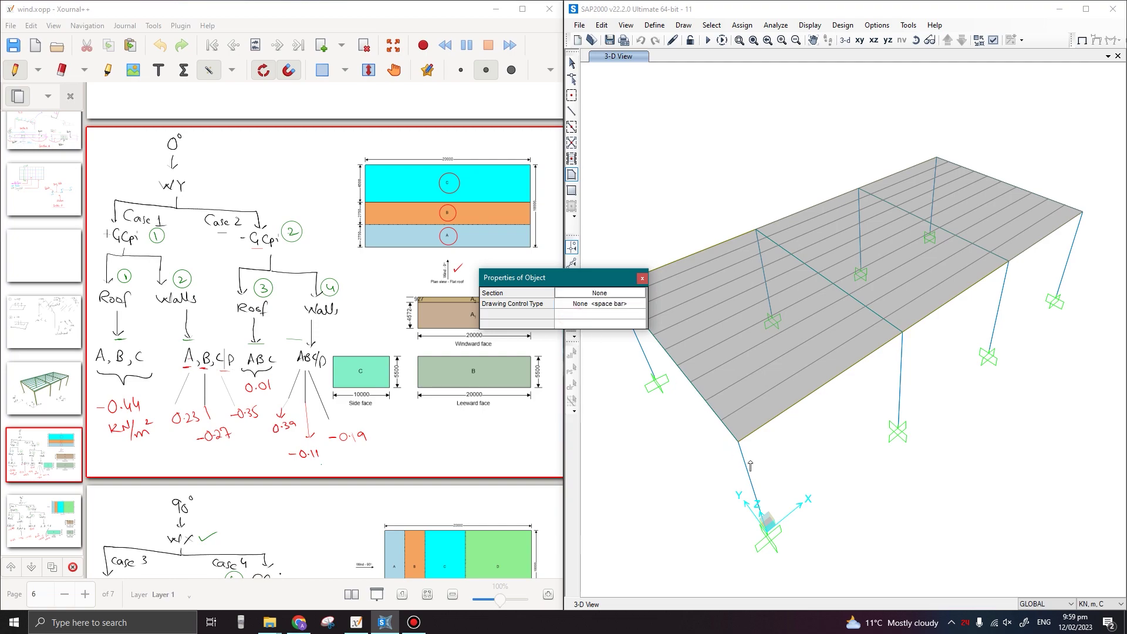
pyautogui.click(738, 442)
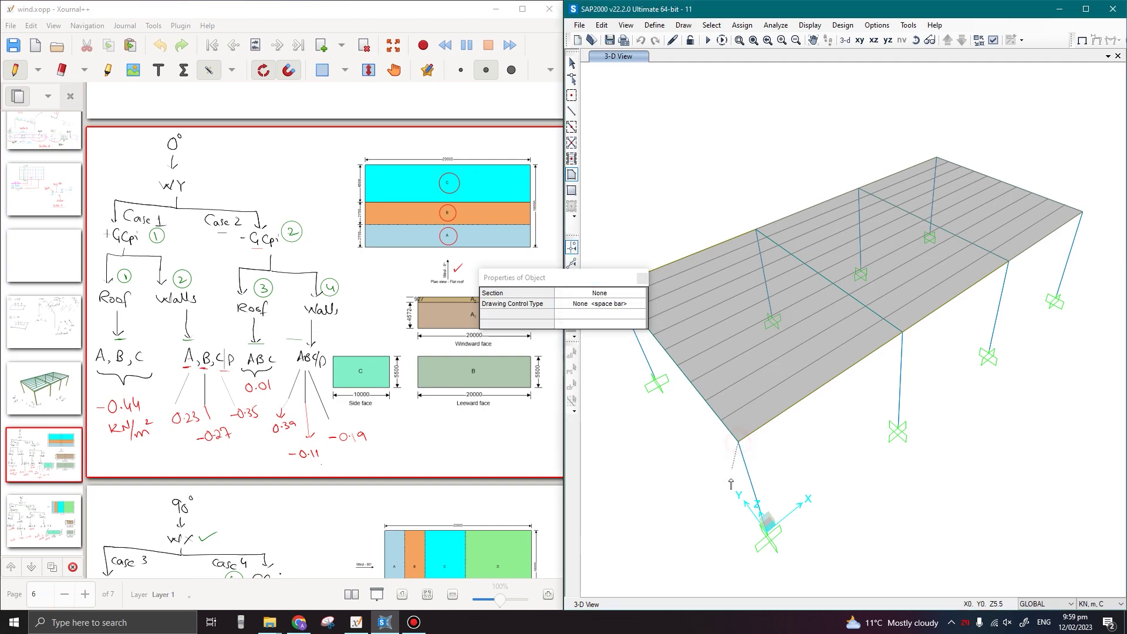
pyautogui.click(804, 527)
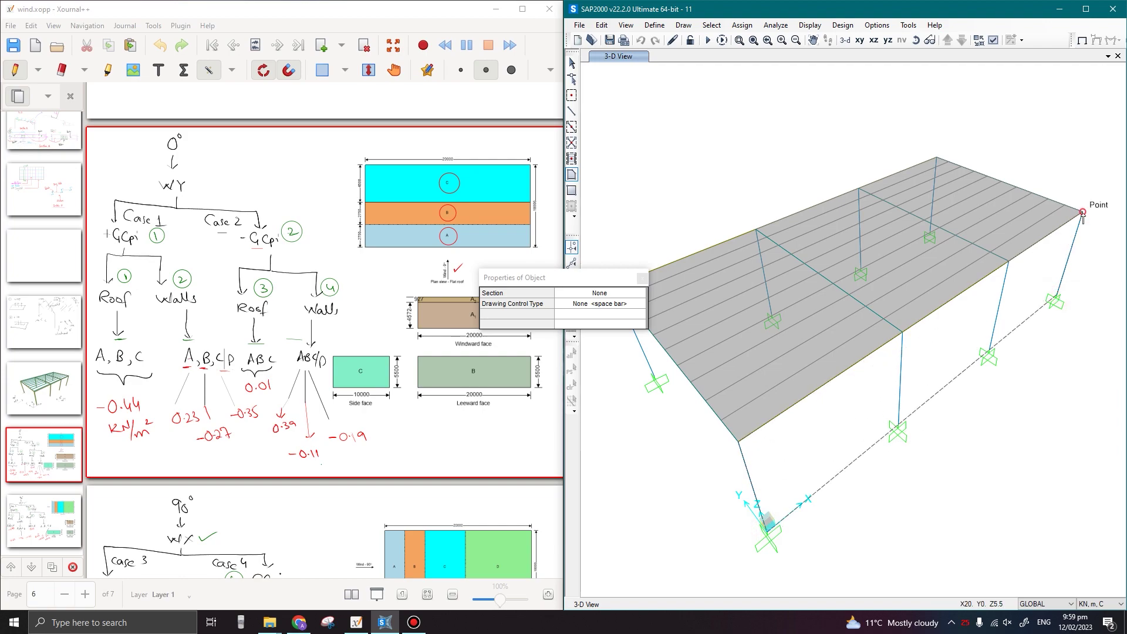
pyautogui.press('Escape')
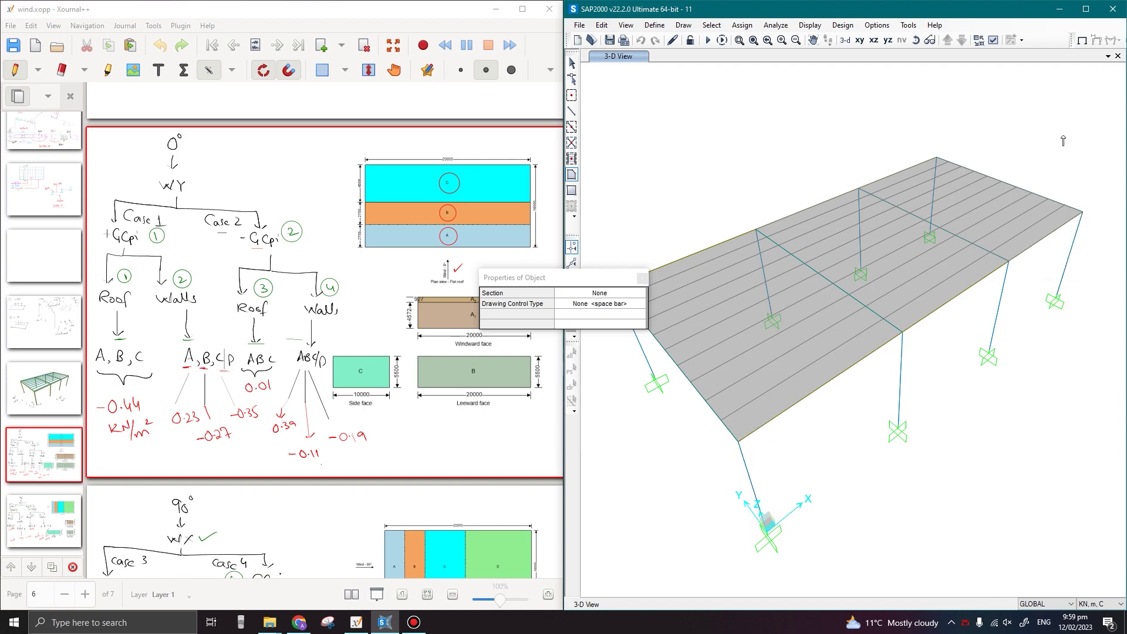
# - Draw a section-less wall area on the end of the frame at X=0, spanning between the corner columns from base to roof level
pyautogui.moveTo(976, 259)
pyautogui.keyDown('shift'); pyautogui.mouseDown(button='middle')
pyautogui.moveTo(791, 399)
pyautogui.moveTo(802, 452)
pyautogui.moveTo(778, 466)
pyautogui.moveTo(725, 392)
pyautogui.mouseUp(button='middle'); pyautogui.keyUp('shift')
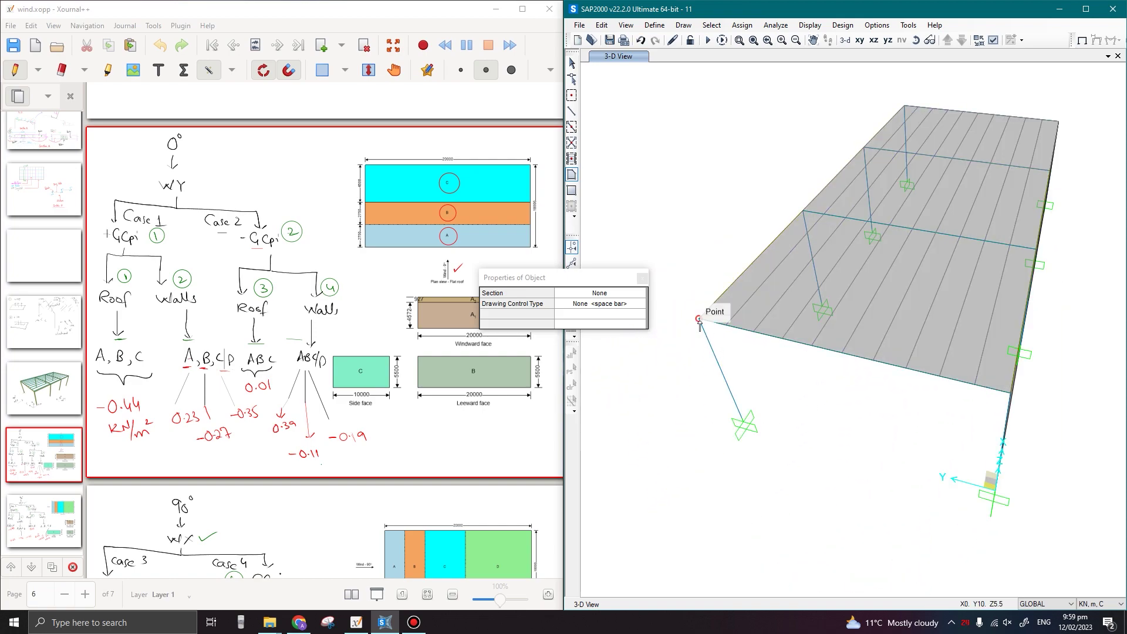
pyautogui.click(742, 421)
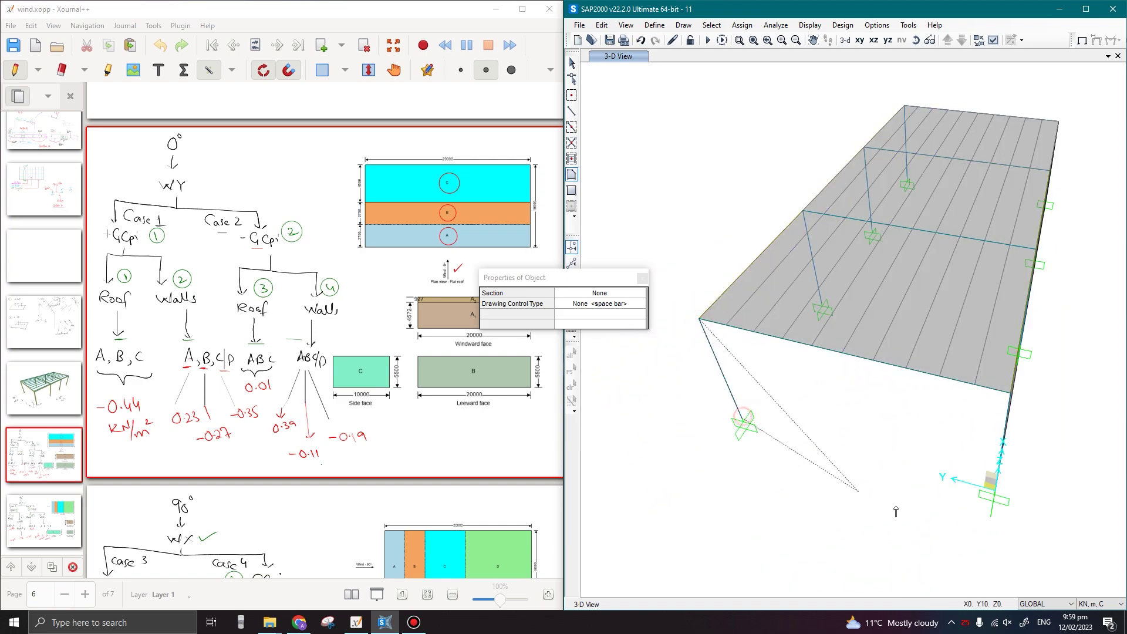
pyautogui.click(991, 491)
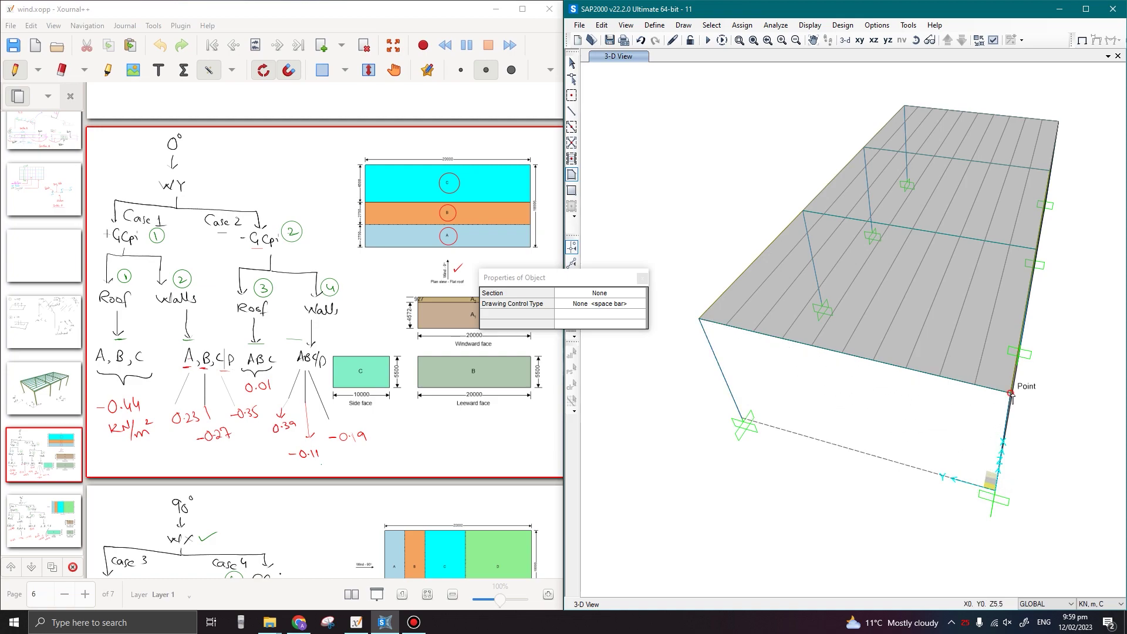
pyautogui.press('Escape')
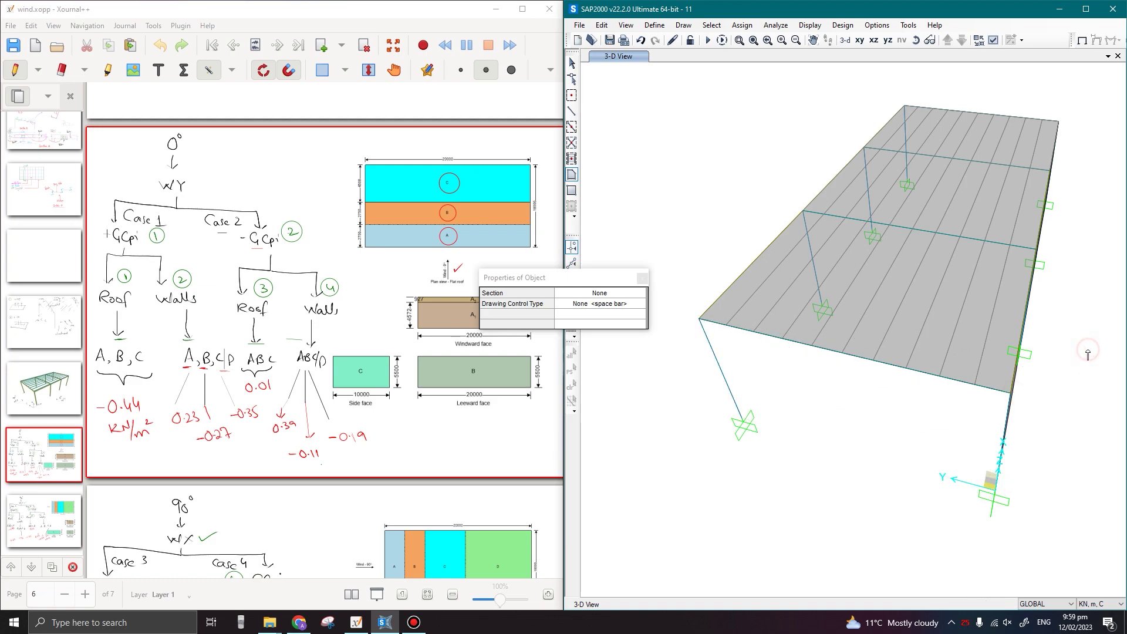
# - Draw section-less wall areas along the frame's two long sides, from the column bases up to roof level
pyautogui.moveTo(1087, 355)
pyautogui.keyDown('shift'); pyautogui.mouseDown(button='middle')
pyautogui.moveTo(868, 440)
pyautogui.moveTo(992, 445)
pyautogui.moveTo(767, 379)
pyautogui.moveTo(766, 352)
pyautogui.moveTo(772, 359)
pyautogui.mouseUp(button='middle'); pyautogui.keyUp('shift')
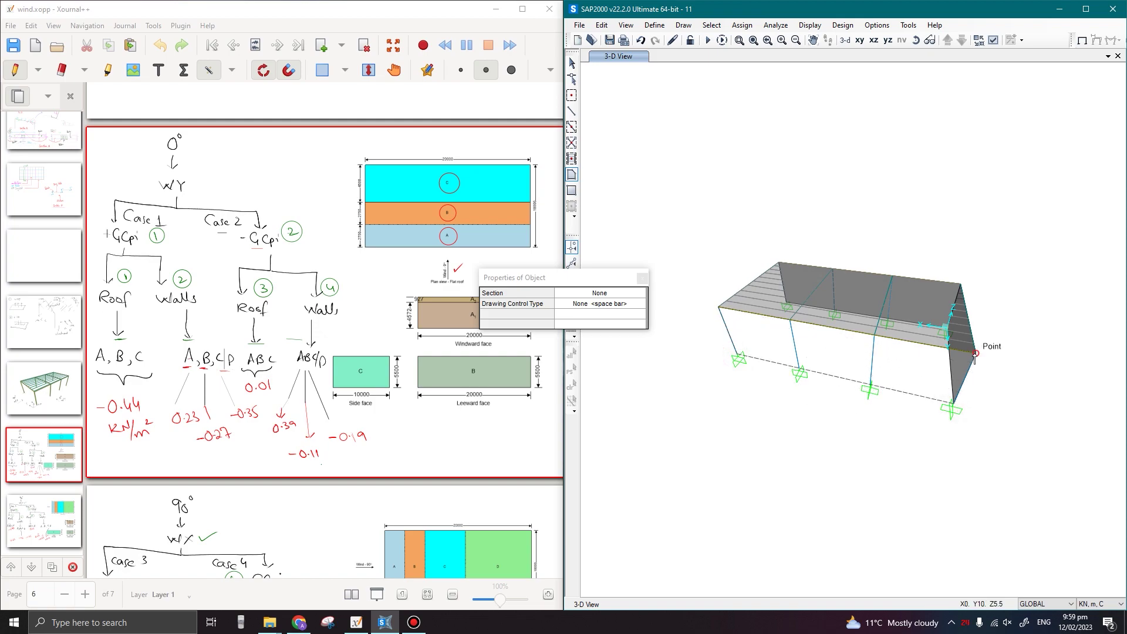
pyautogui.click(1045, 330)
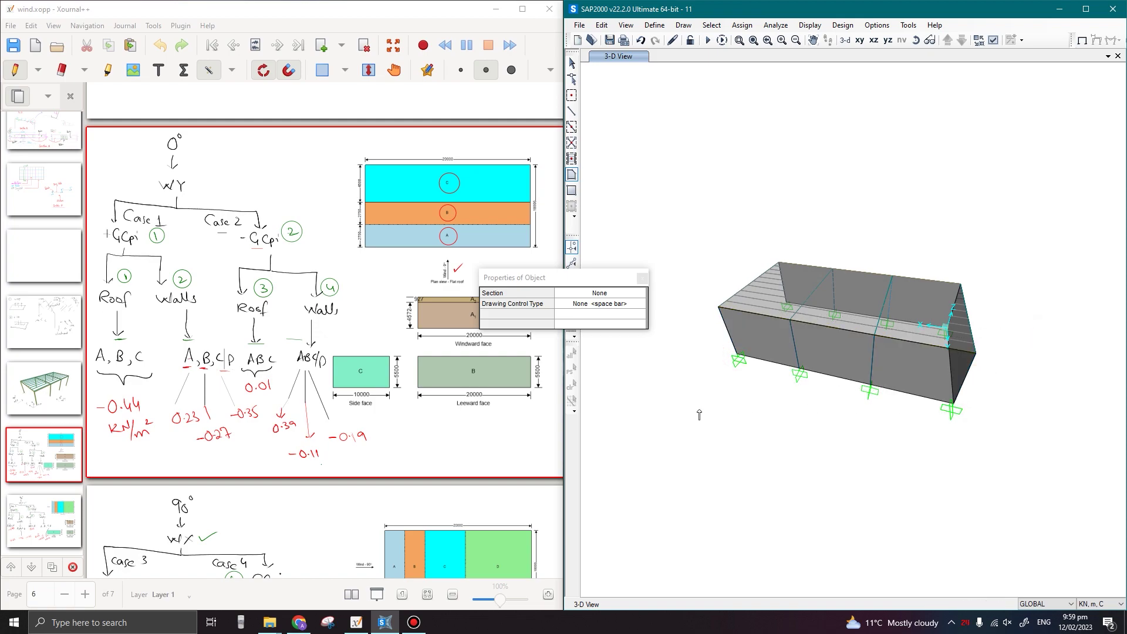
# - Draw a section-less wall area on the opposite end of the frame at X=20, and end the area drawing
pyautogui.moveTo(699, 415)
pyautogui.keyDown('shift'); pyautogui.mouseDown(button='middle')
pyautogui.moveTo(999, 425)
pyautogui.moveTo(832, 503)
pyautogui.mouseUp(button='middle'); pyautogui.keyUp('shift')
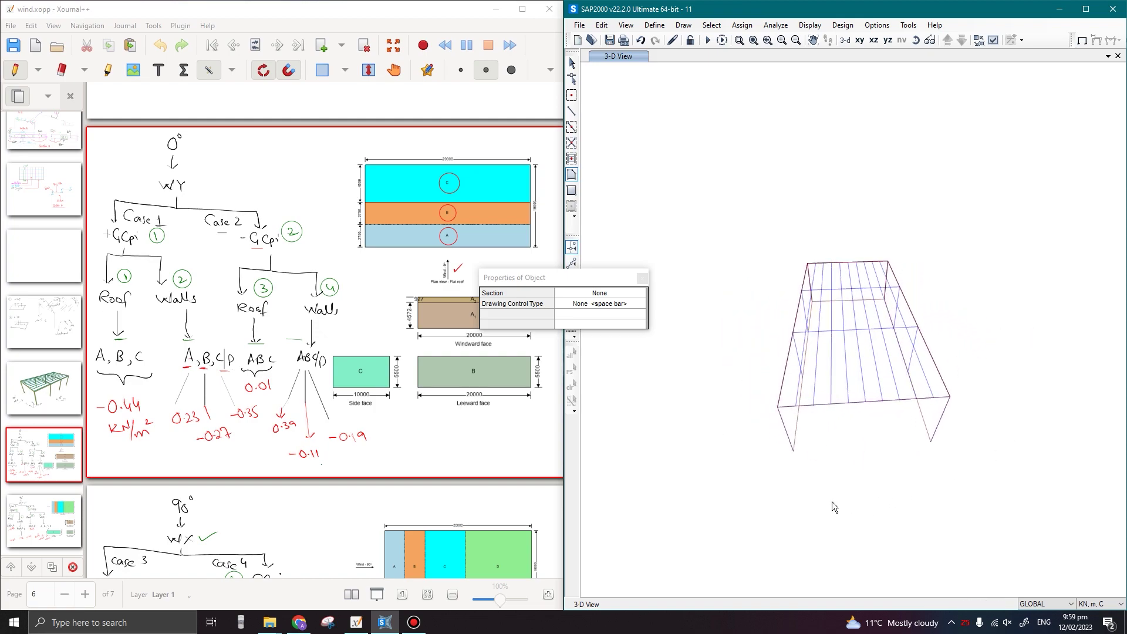
pyautogui.click(793, 451)
pyautogui.click(930, 440)
pyautogui.click(949, 401)
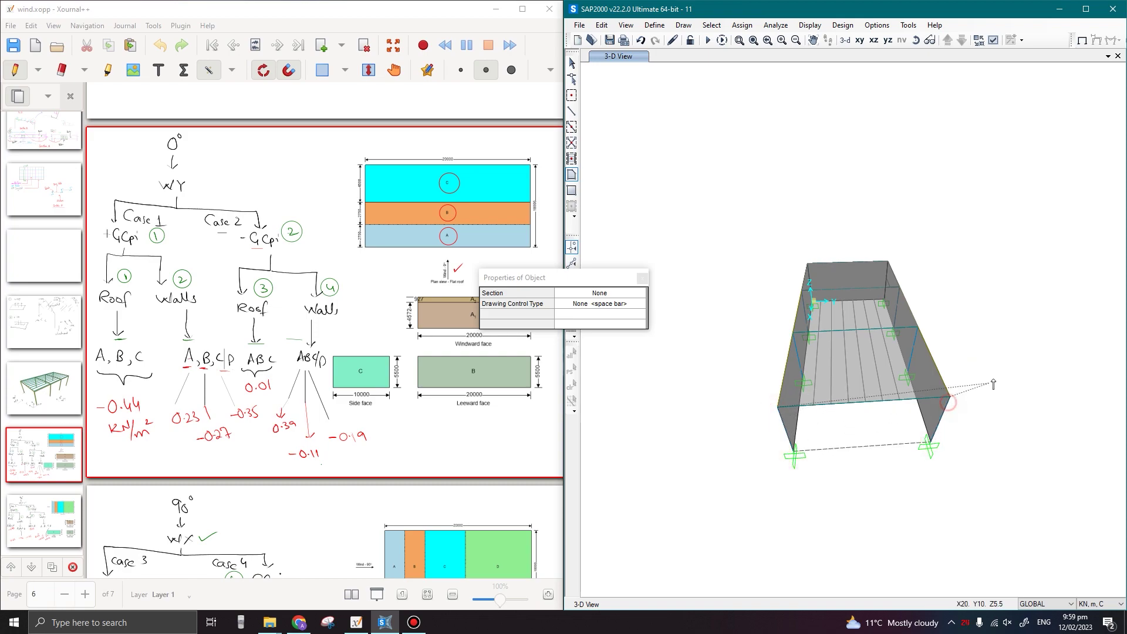
pyautogui.press('Return')
pyautogui.moveTo(993, 384)
pyautogui.keyDown('shift'); pyautogui.mouseDown(button='middle')
pyautogui.moveTo(1032, 469)
pyautogui.moveTo(858, 488)
pyautogui.moveTo(822, 453)
pyautogui.mouseUp(button='middle'); pyautogui.keyUp('shift')
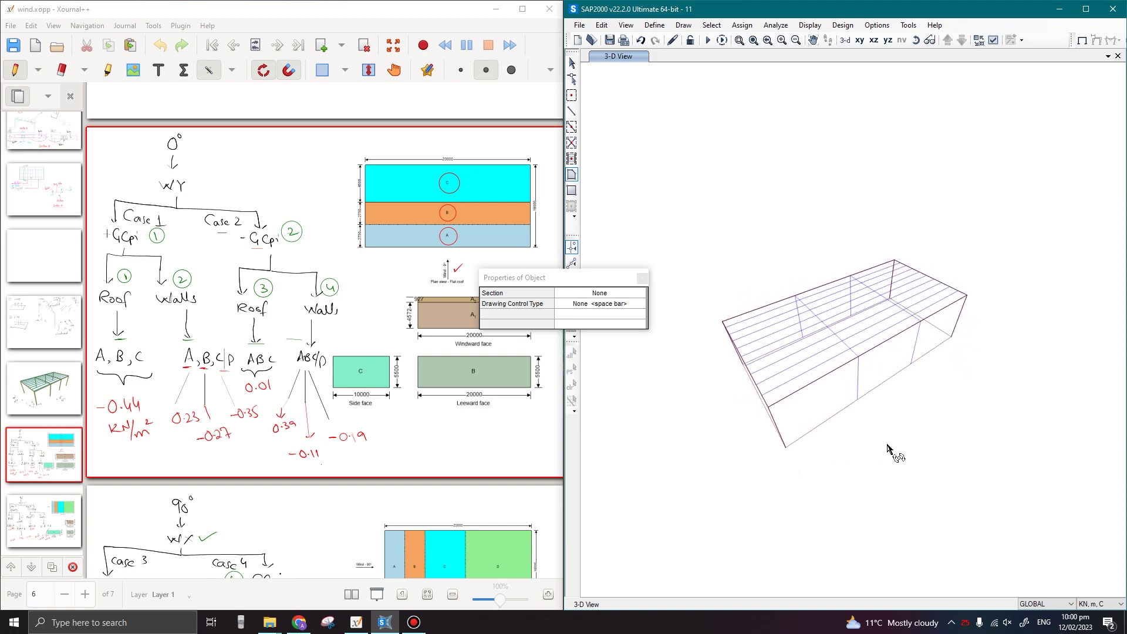
pyautogui.click(643, 279)
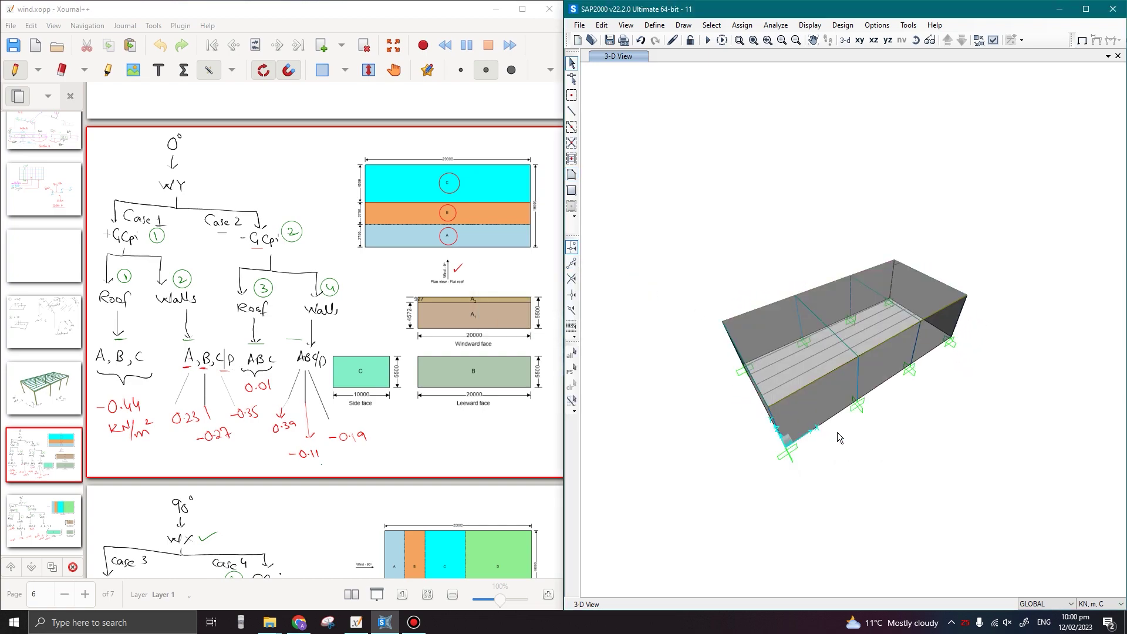
pyautogui.keyDown('shift'); pyautogui.moveTo(850, 444); pyautogui.dragTo(837, 449, button='middle'); pyautogui.keyUp('shift')
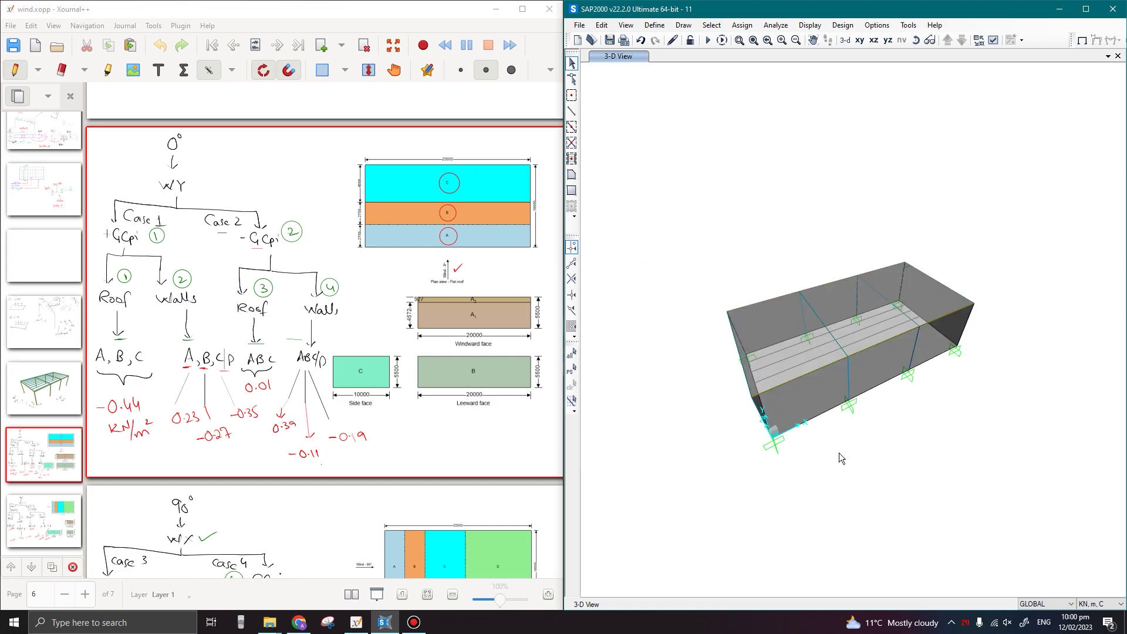
pyautogui.keyDown('shift'); pyautogui.moveTo(855, 415); pyautogui.dragTo(884, 444, button='middle'); pyautogui.keyUp('shift')
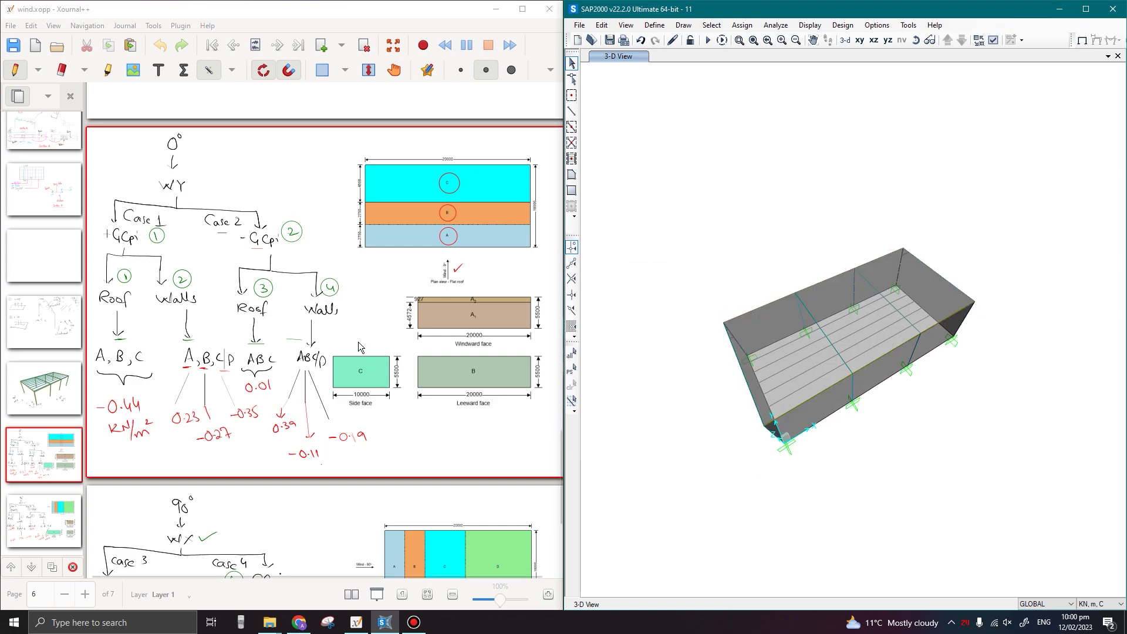
pyautogui.click(357, 331)
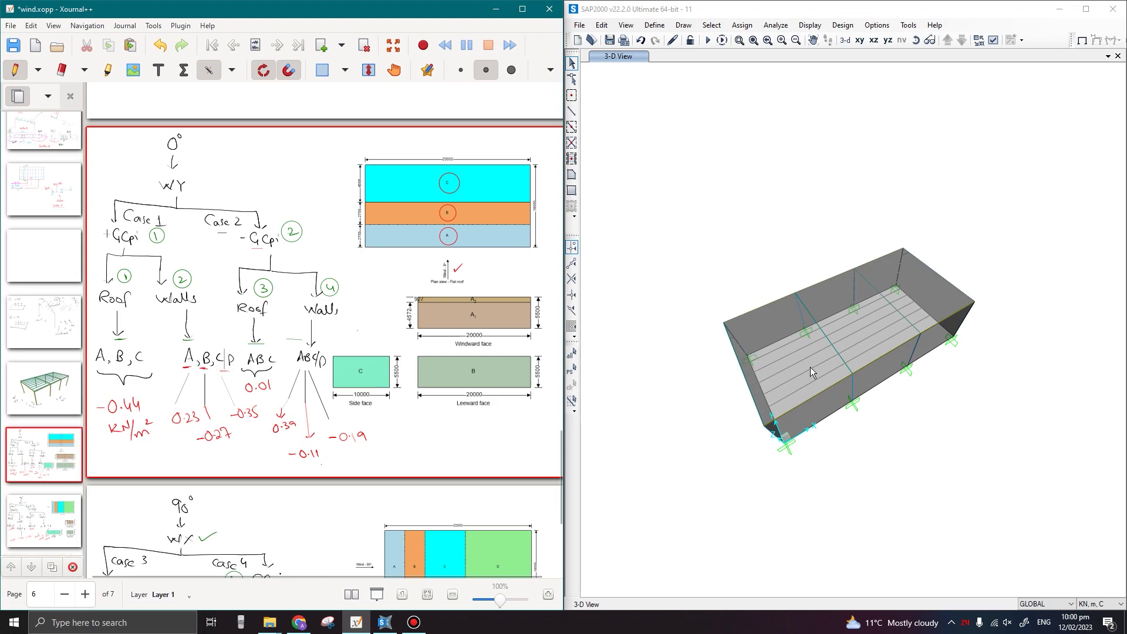
# - Assign a one-way uniform-to-frame load of -0.44 kN/m² in the Gravity direction to the roof area for load pattern WY+/+, replacing existing loads
pyautogui.scroll(3, 810, 367)
pyautogui.click(823, 353)
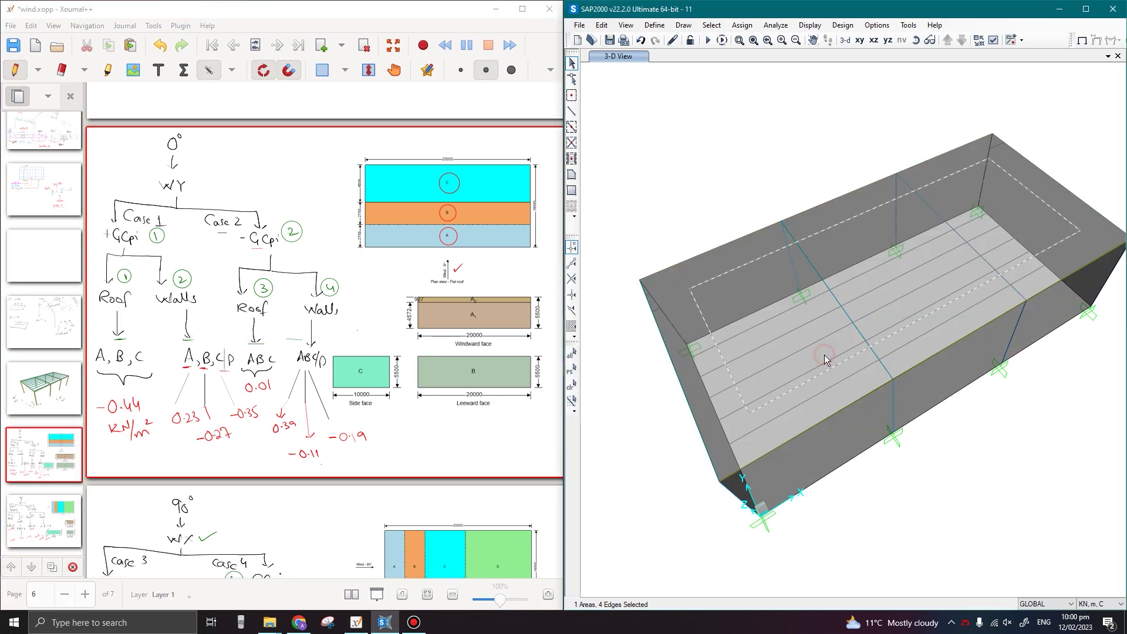
pyautogui.click(742, 26)
pyautogui.moveTo(806, 180)
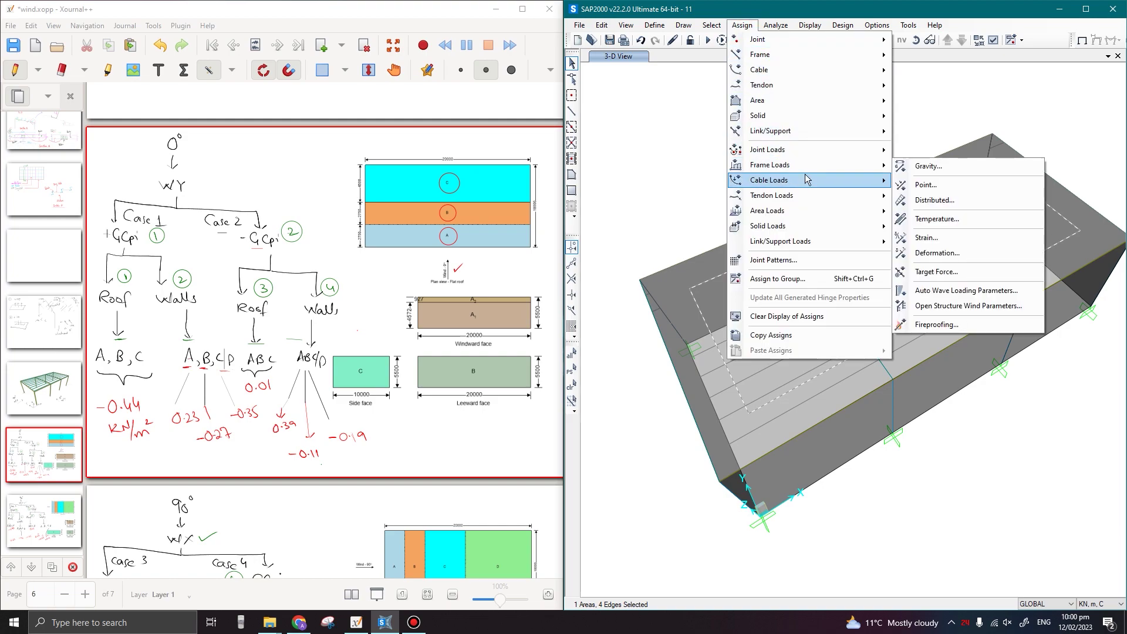
pyautogui.moveTo(807, 211)
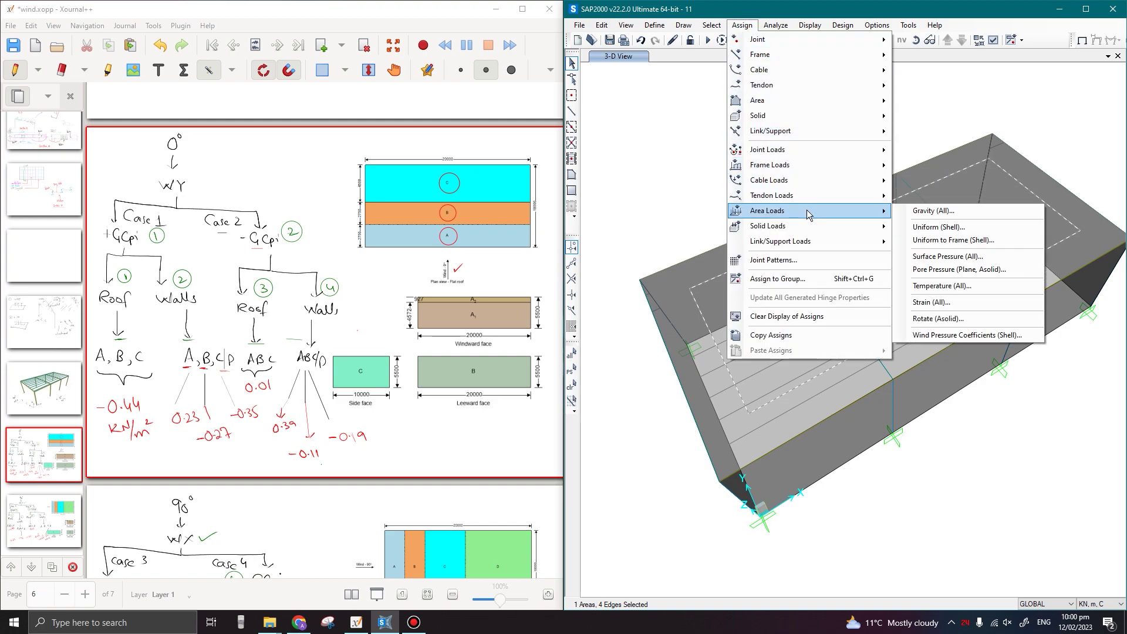
pyautogui.click(954, 240)
pyautogui.moveTo(790, 181); pyautogui.dragTo(670, 76)
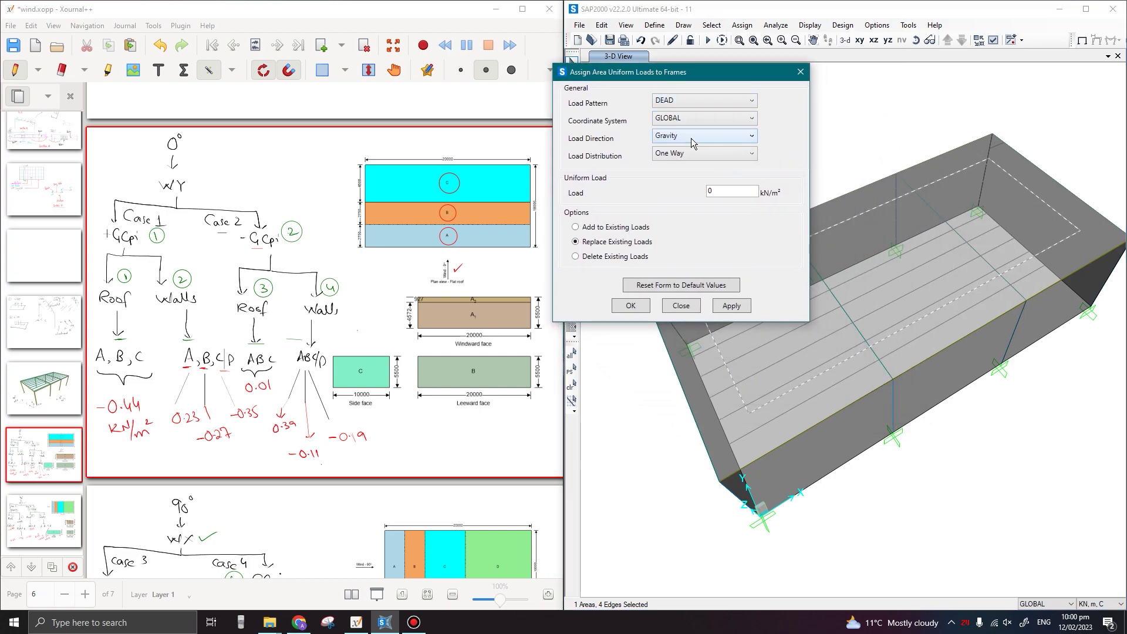
pyautogui.click(698, 100)
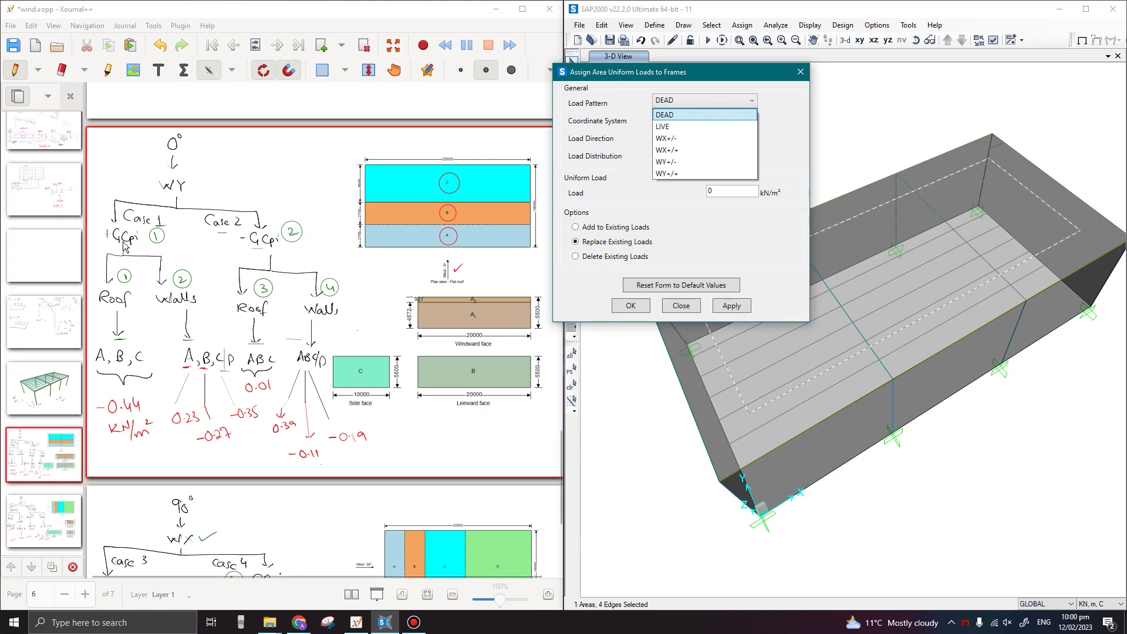
pyautogui.click(671, 174)
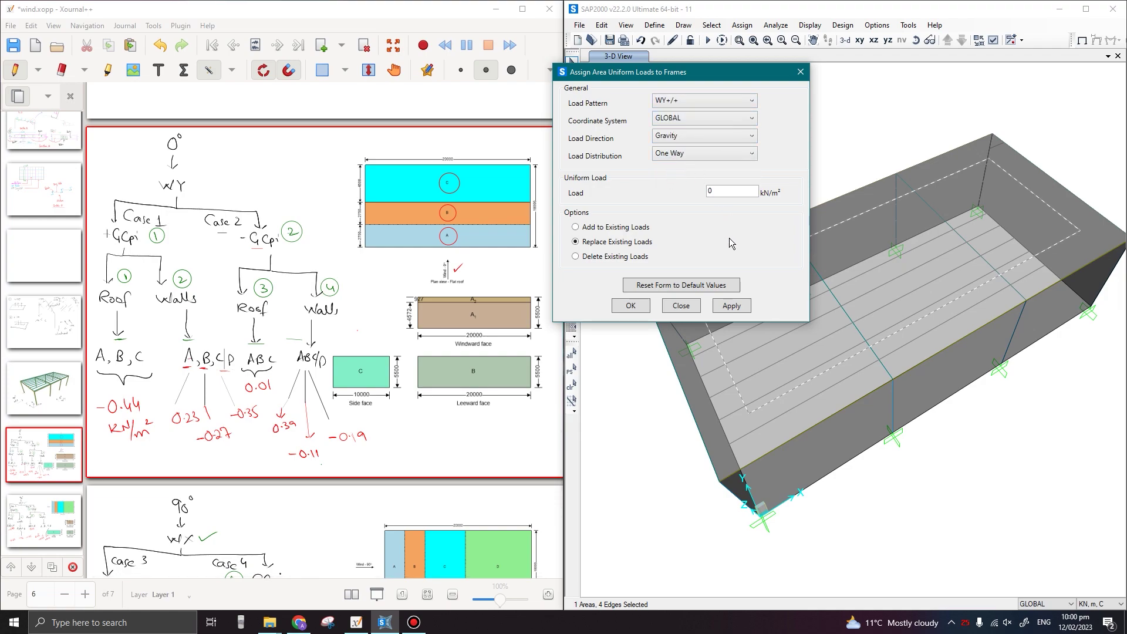
pyautogui.click(728, 191)
pyautogui.doubleClick(732, 191)
pyautogui.write('.44')
pyautogui.click(732, 306)
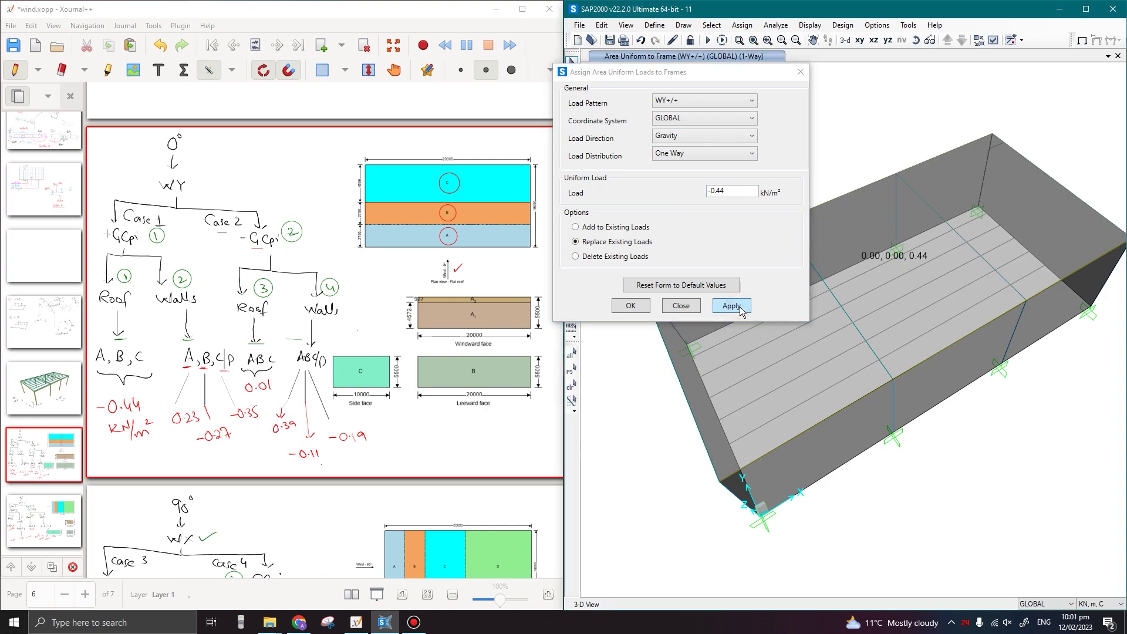
# - Display the area object loads of pattern WY+/+ as Uniform Load to Frame Resultants, inspect the load arrows on the roof, and close the load display options
pyautogui.moveTo(743, 77); pyautogui.dragTo(625, 73)
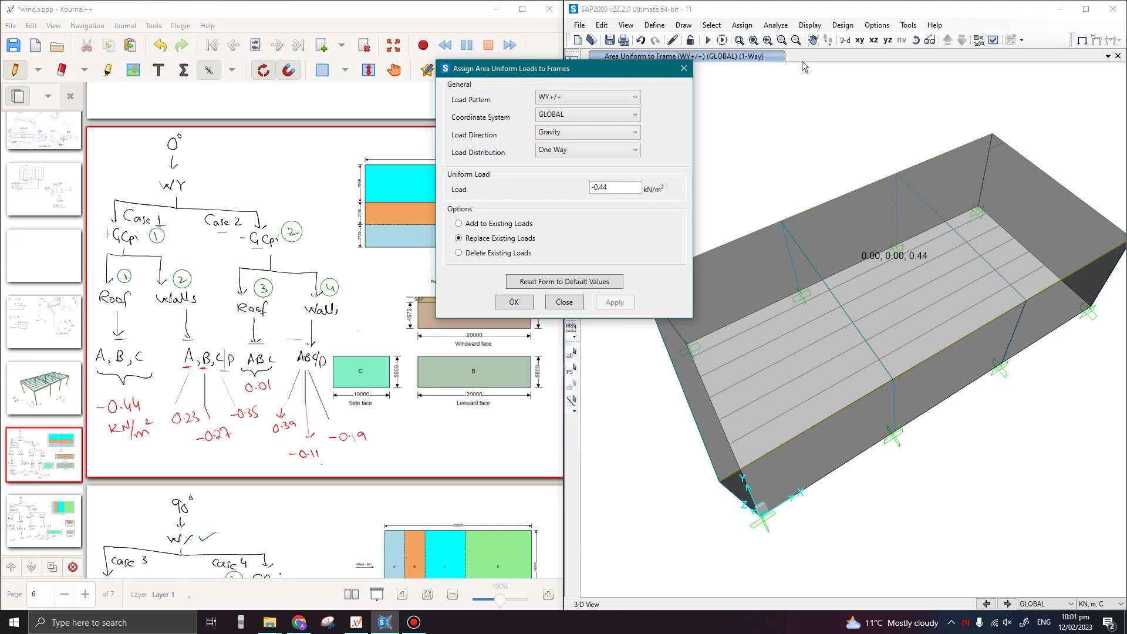
pyautogui.click(818, 28)
pyautogui.click(819, 28)
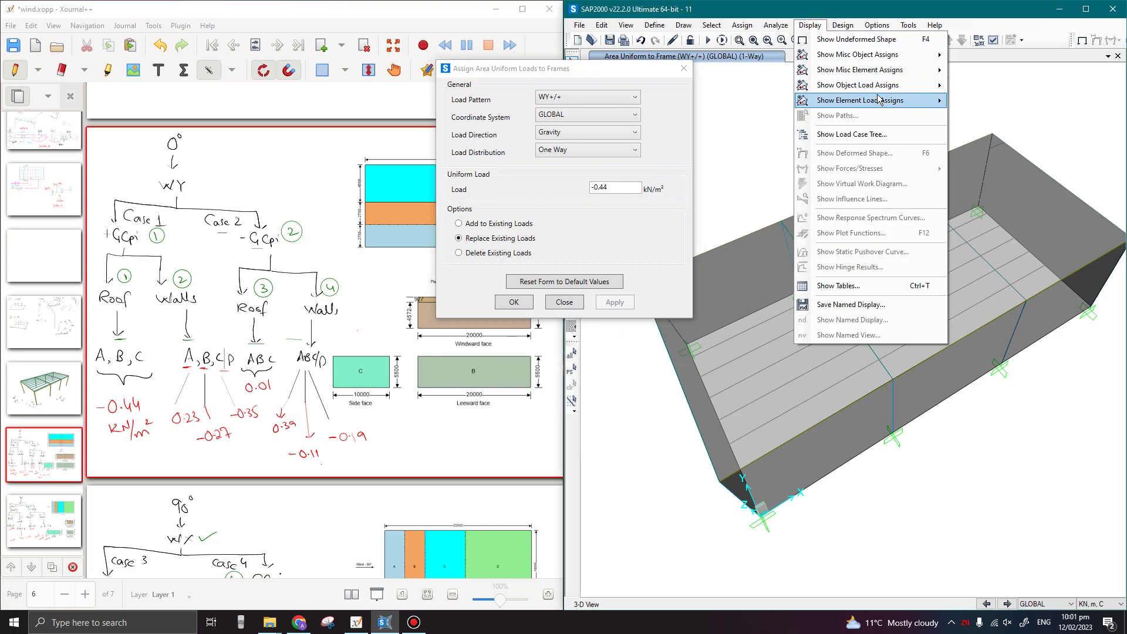
pyautogui.moveTo(888, 90)
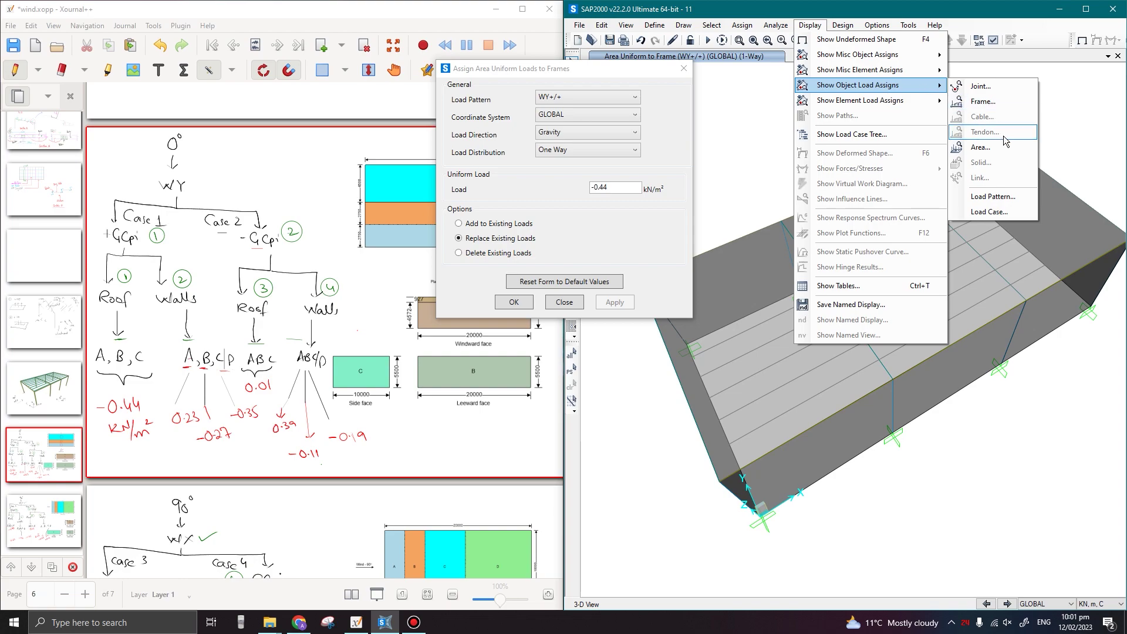
pyautogui.click(996, 149)
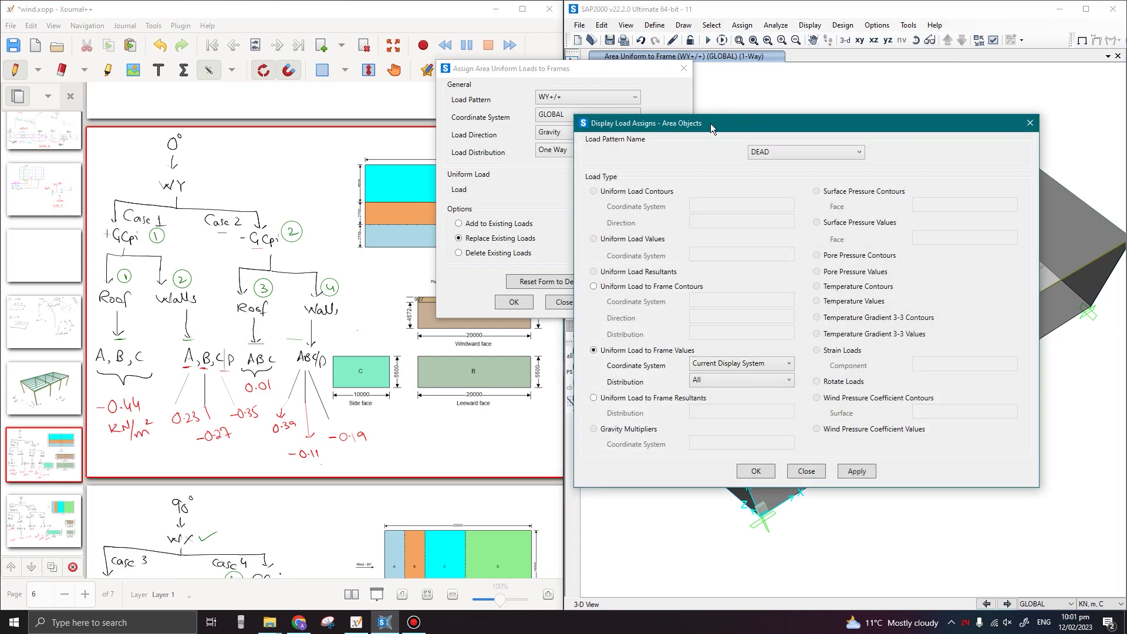
pyautogui.moveTo(710, 123); pyautogui.dragTo(103, 89)
pyautogui.click(194, 120)
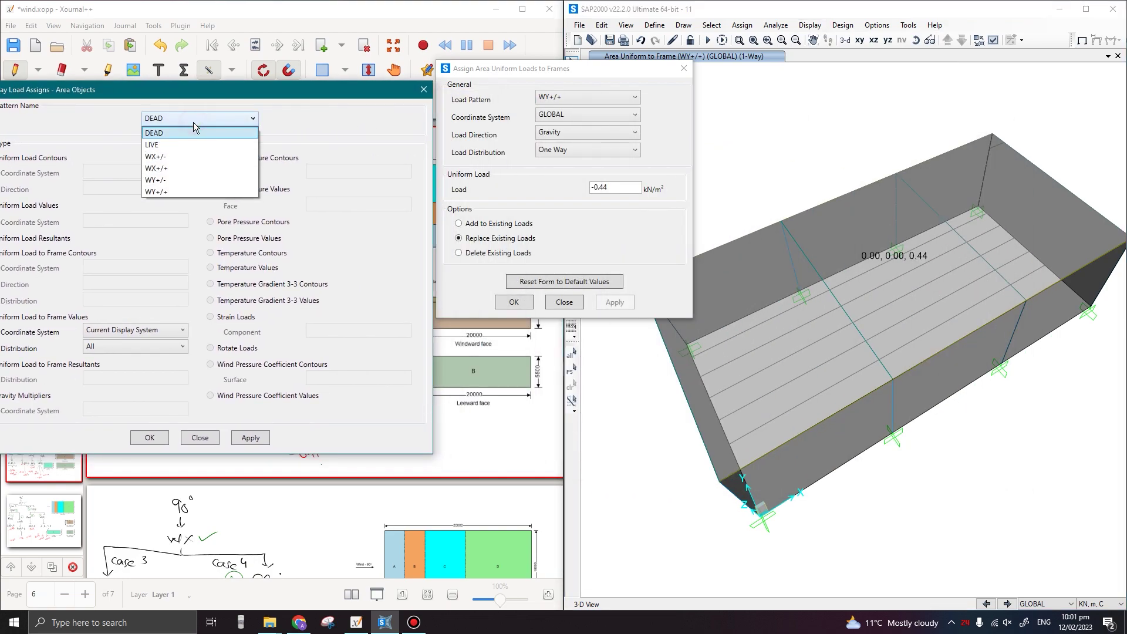
pyautogui.click(168, 192)
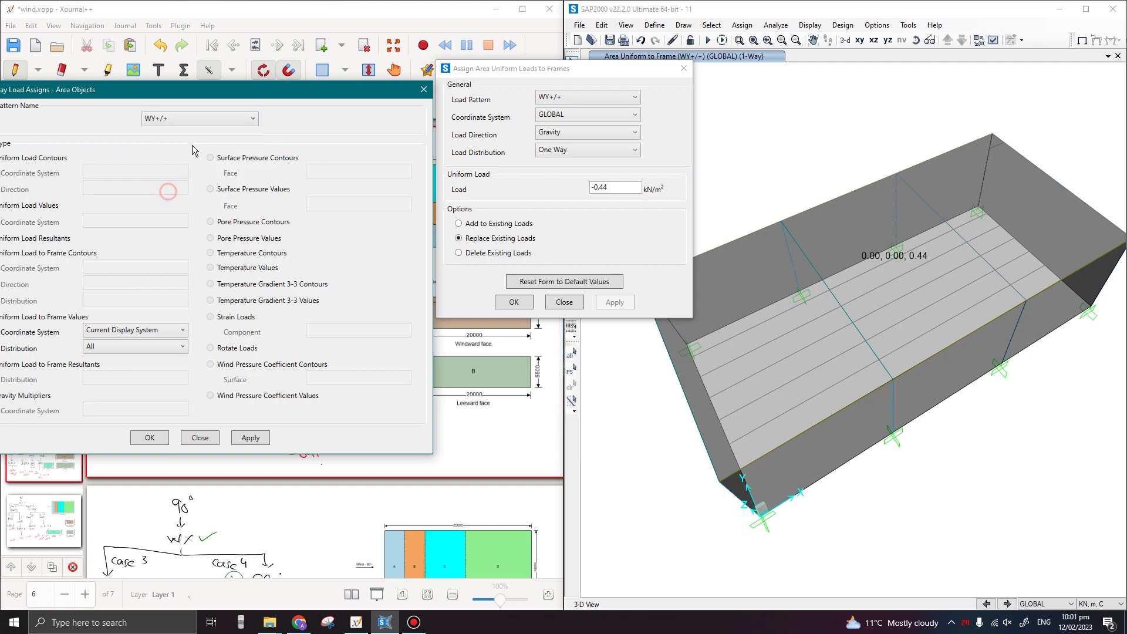
pyautogui.moveTo(151, 90); pyautogui.dragTo(282, 59)
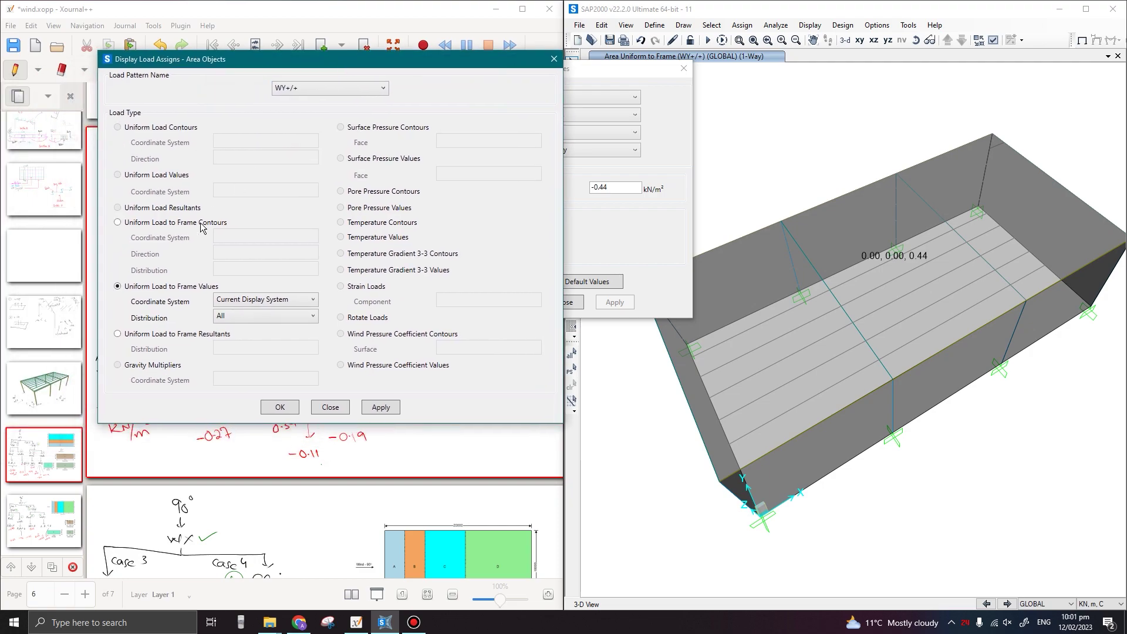
pyautogui.click(154, 336)
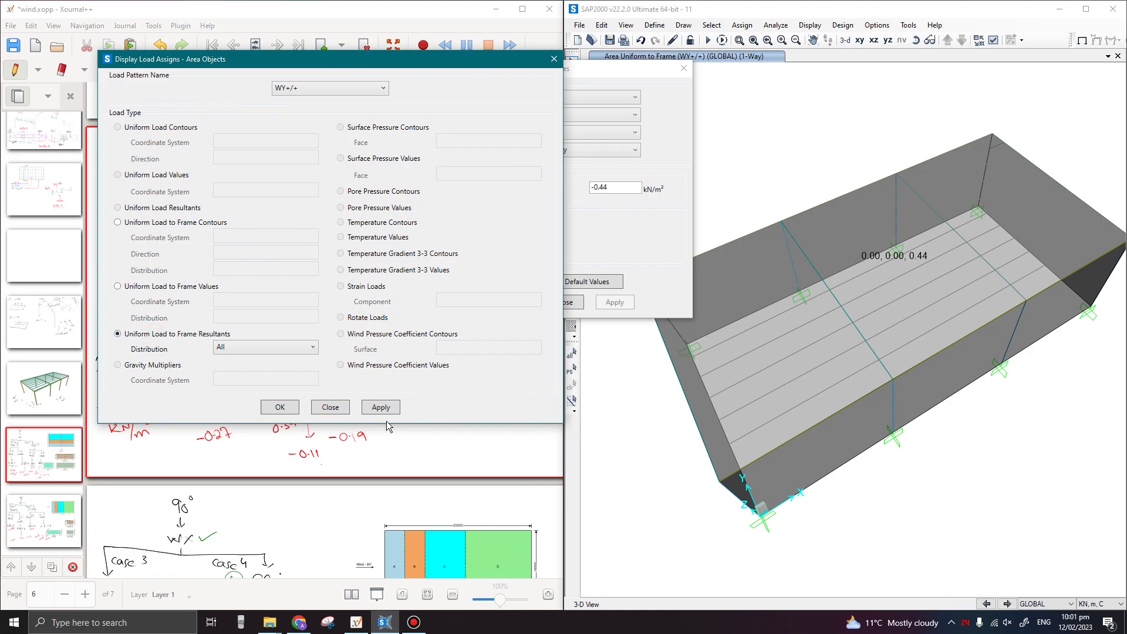
pyautogui.click(381, 407)
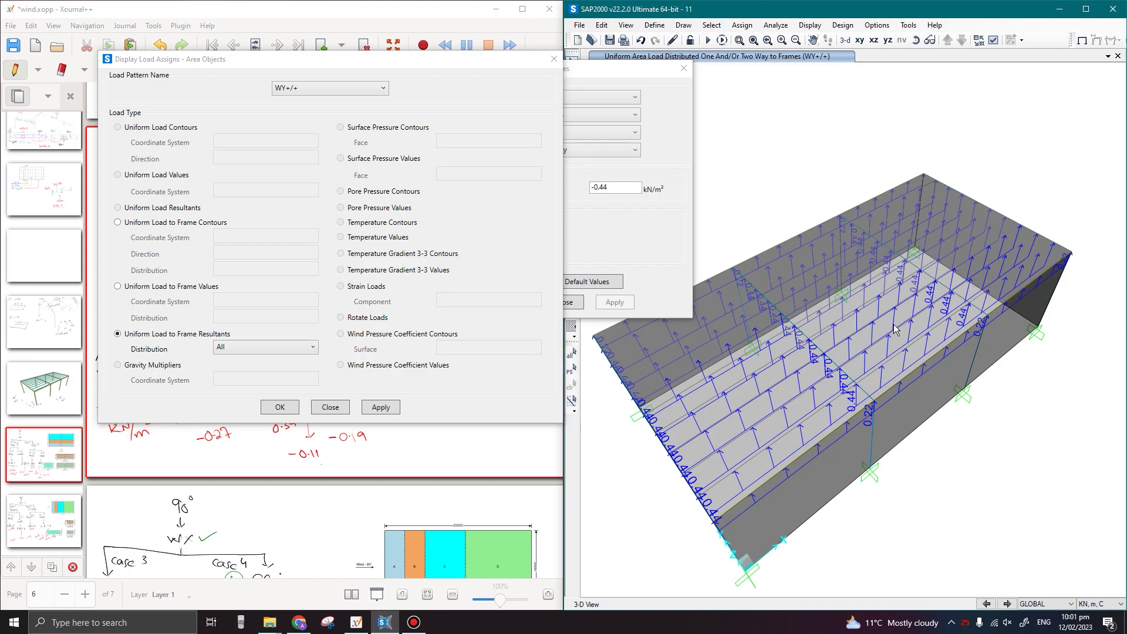
pyautogui.keyDown('shift'); pyautogui.moveTo(868, 352); pyautogui.dragTo(920, 294, button='middle'); pyautogui.keyUp('shift')
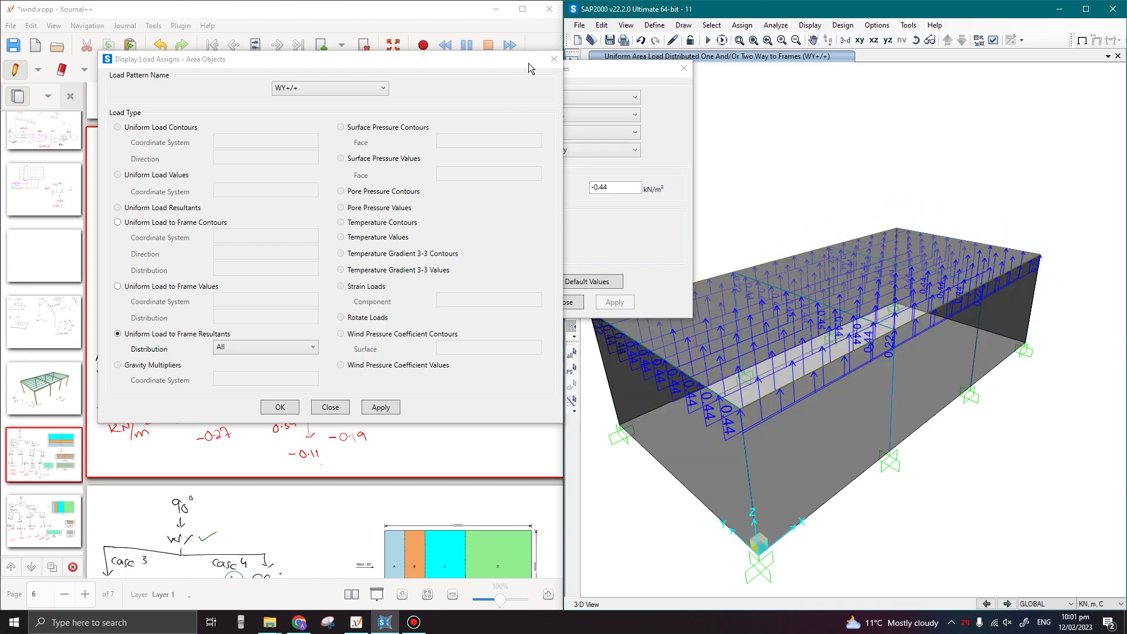
pyautogui.click(554, 59)
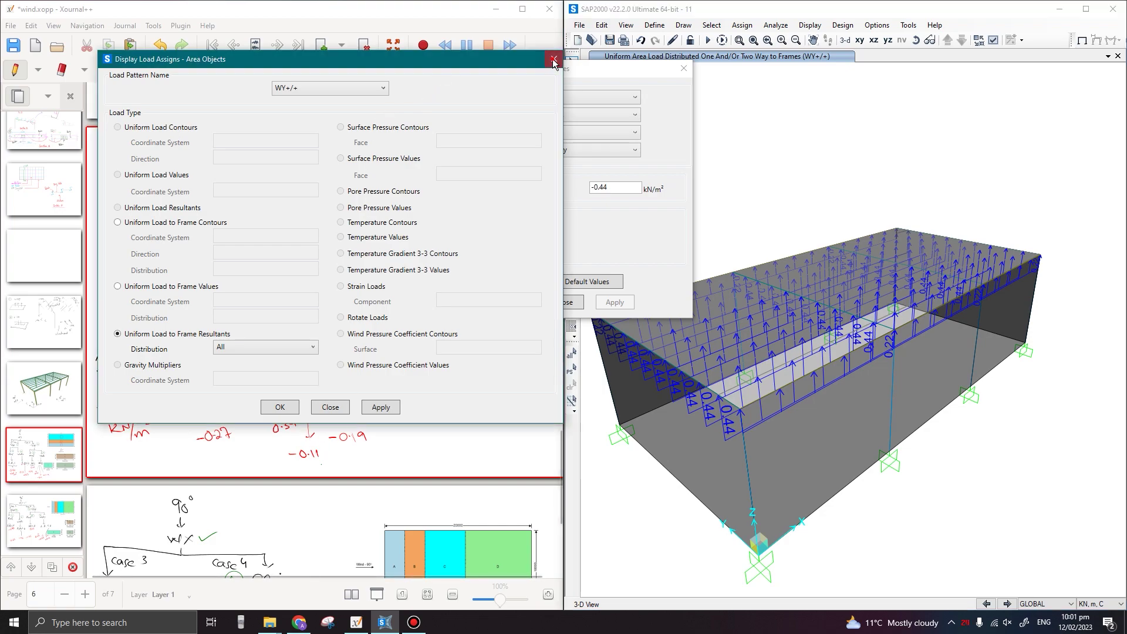
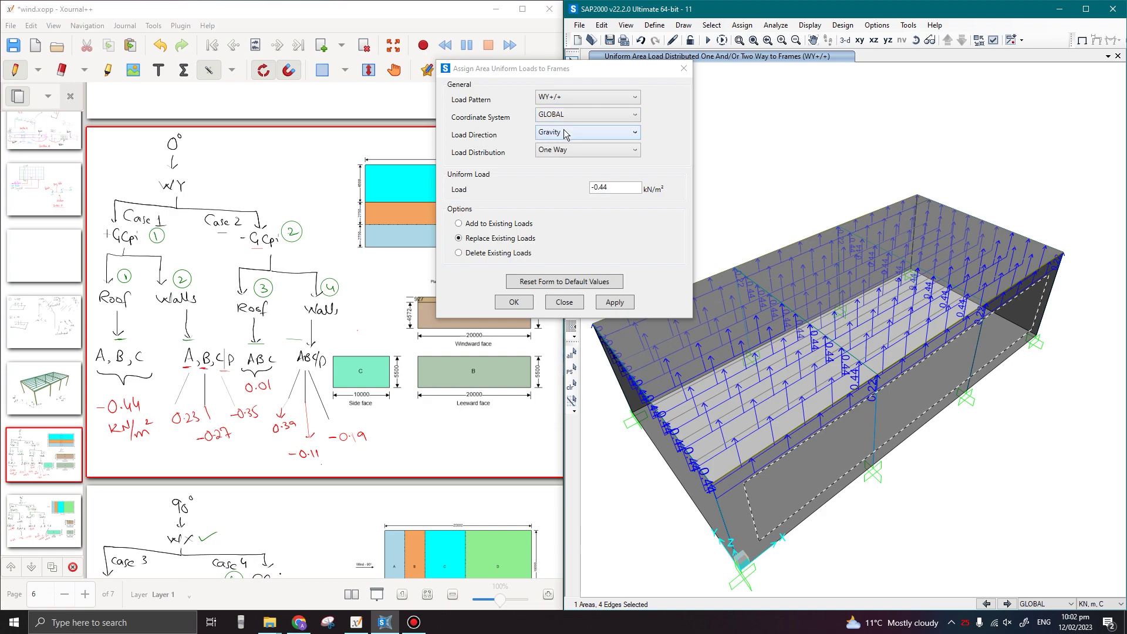
# - Assign a one-way uniform-to-frame load of 0.23 kN/m² in the Y direction to the selected windward long wall for load pattern WY+/+
pyautogui.click(563, 133)
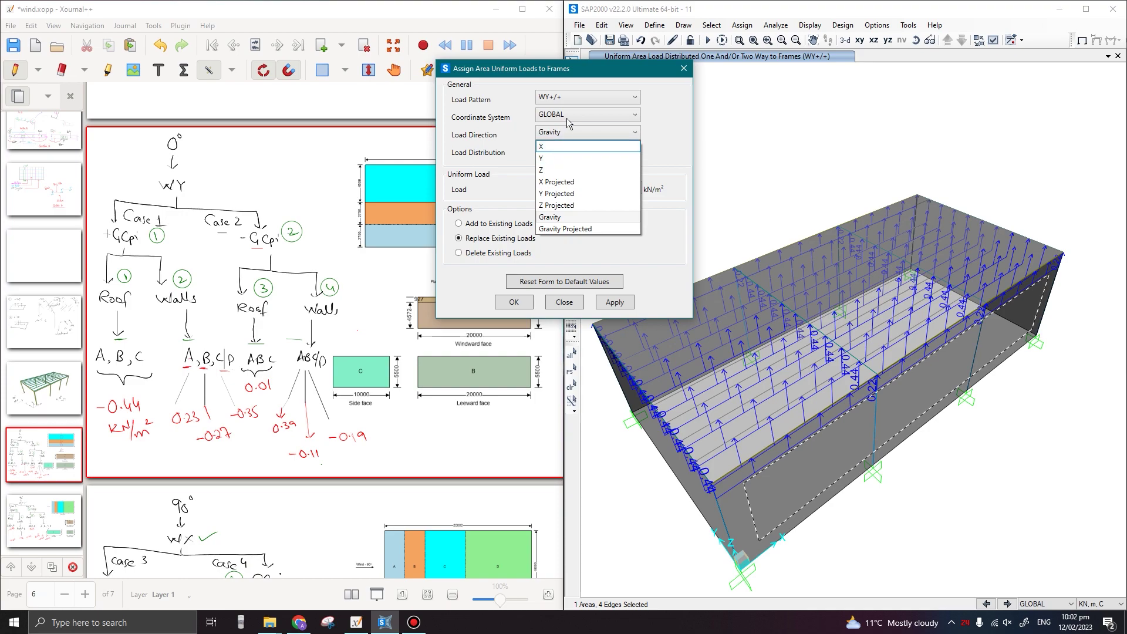
pyautogui.click(564, 155)
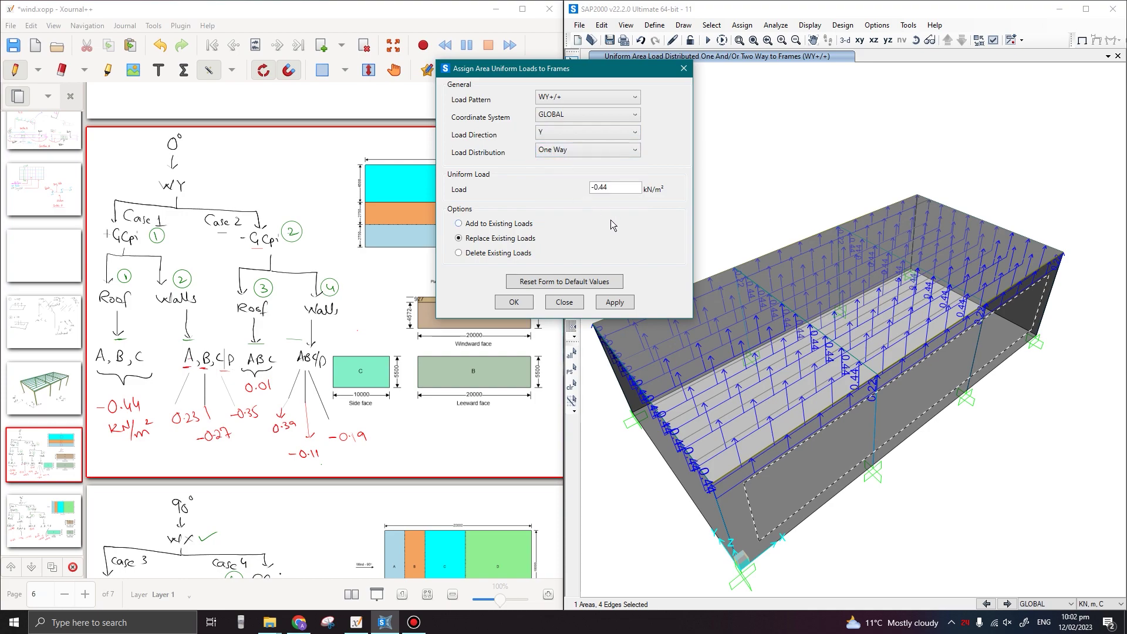
pyautogui.moveTo(622, 192); pyautogui.dragTo(578, 194)
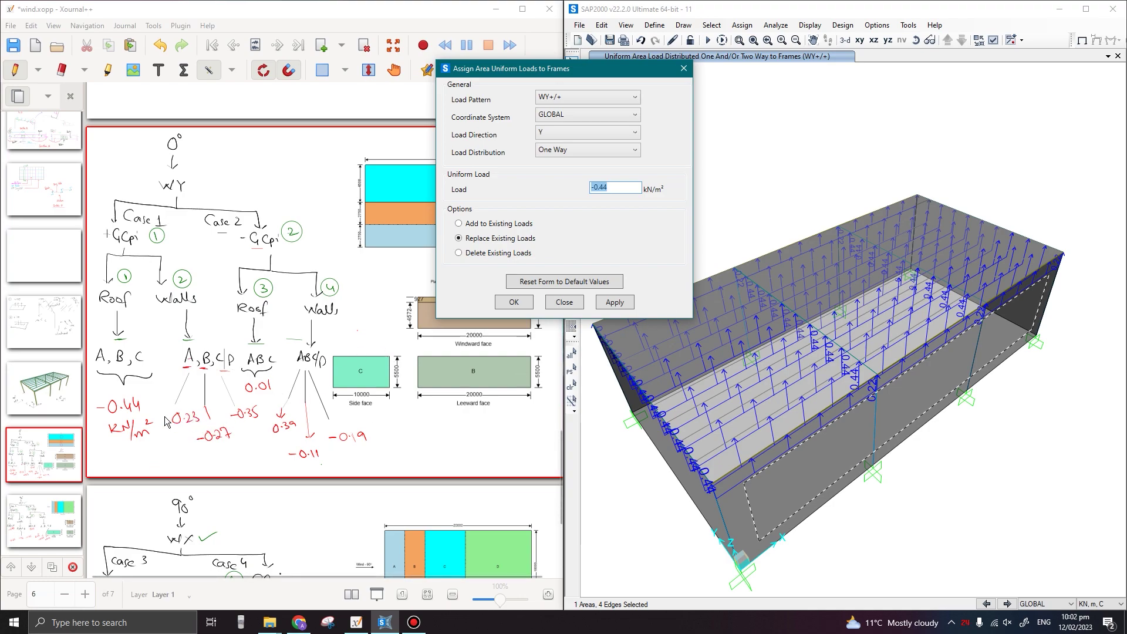
pyautogui.write('0.23')
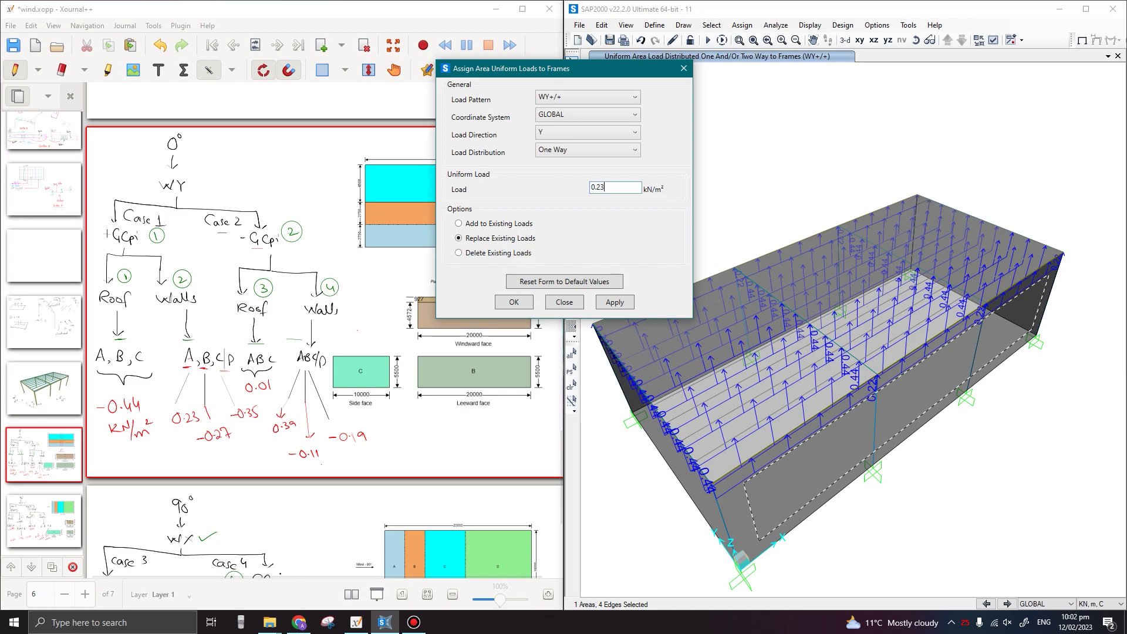
pyautogui.click(615, 302)
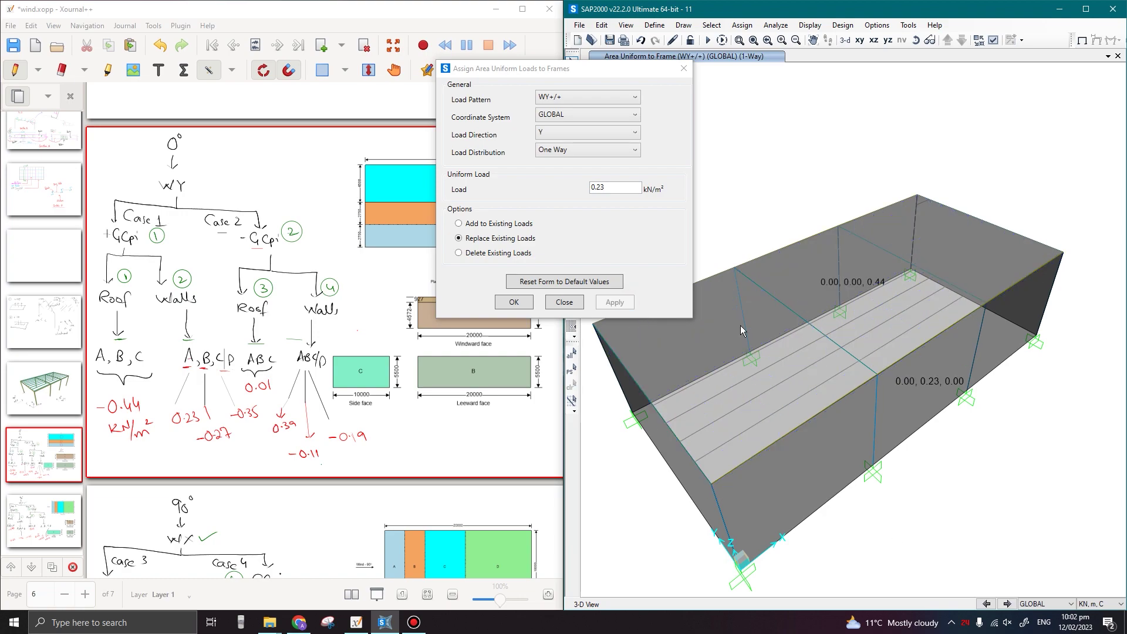
# - Assign a one-way uniform-to-frame load of 0.27 kN/m² in the Y direction to the opposite, leeward long wall for pattern WY+/+
pyautogui.moveTo(607, 63); pyautogui.dragTo(554, 62)
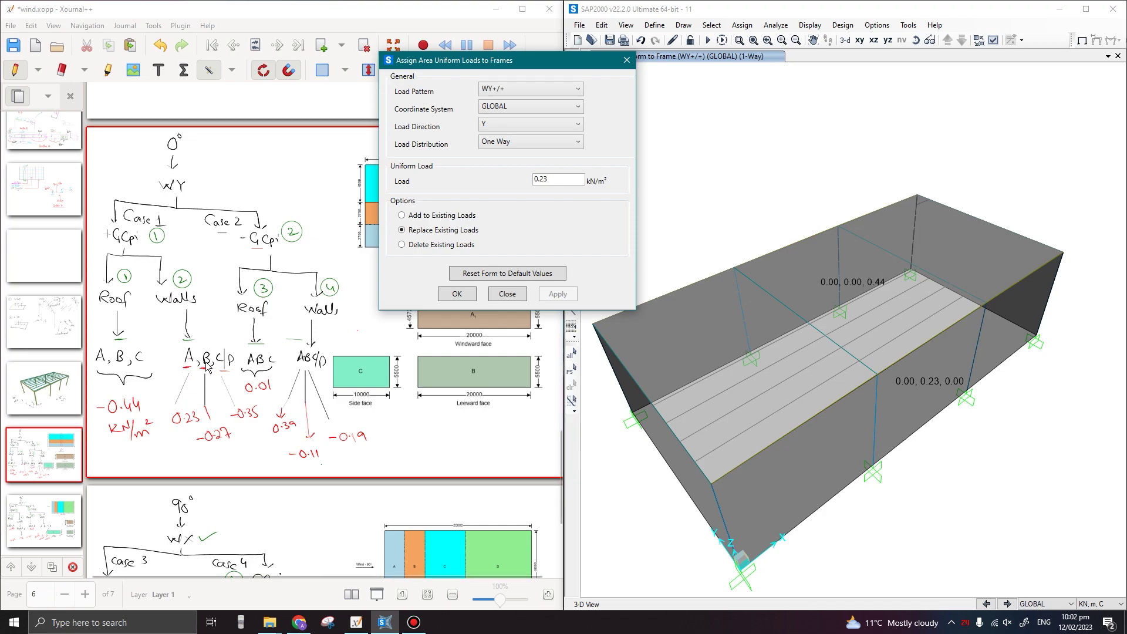
pyautogui.keyDown('shift'); pyautogui.moveTo(715, 435); pyautogui.dragTo(848, 417, button='middle'); pyautogui.keyUp('shift')
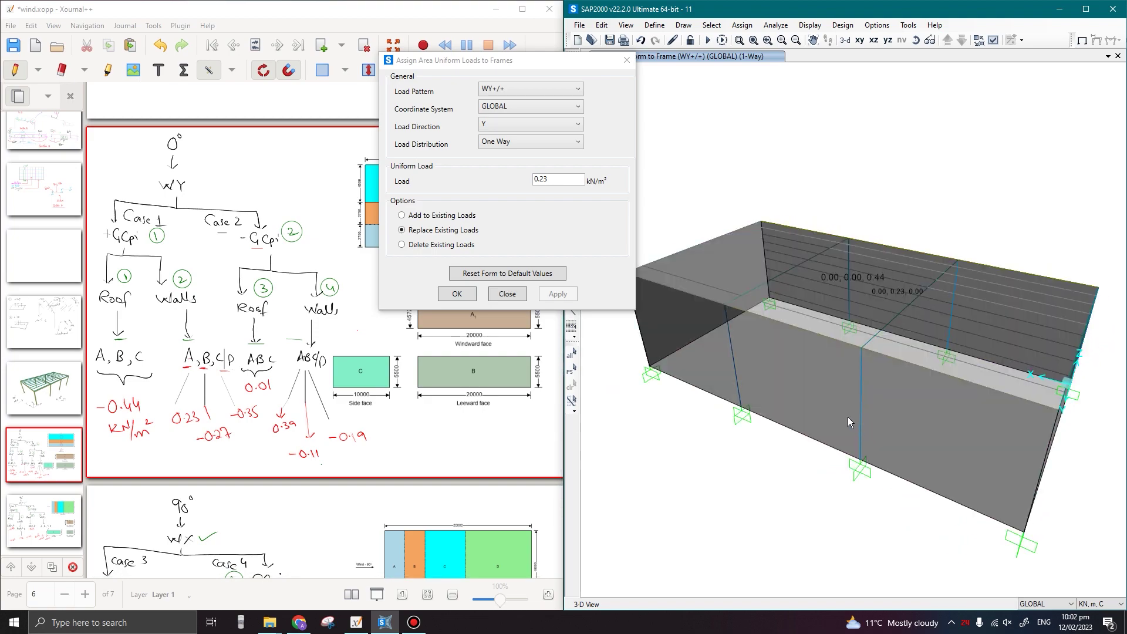
pyautogui.click(808, 391)
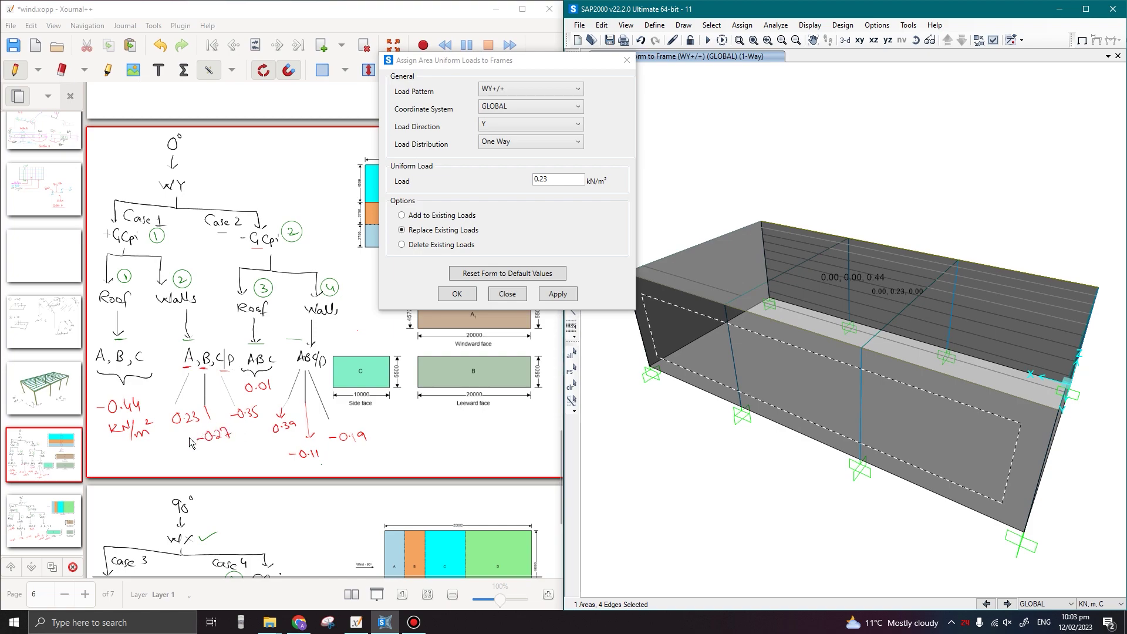
pyautogui.click(815, 403)
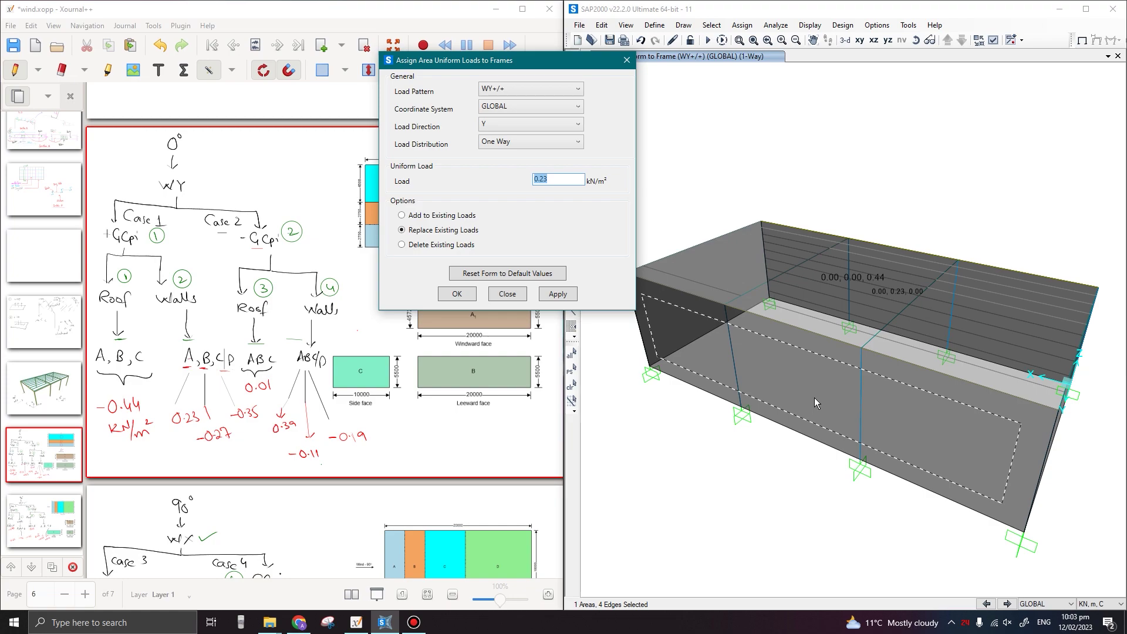
pyautogui.write('0')
pyautogui.moveTo(1051, 498)
pyautogui.keyDown('shift'); pyautogui.mouseDown(button='middle')
pyautogui.moveTo(1005, 519)
pyautogui.moveTo(969, 518)
pyautogui.mouseUp(button='middle'); pyautogui.keyUp('shift')
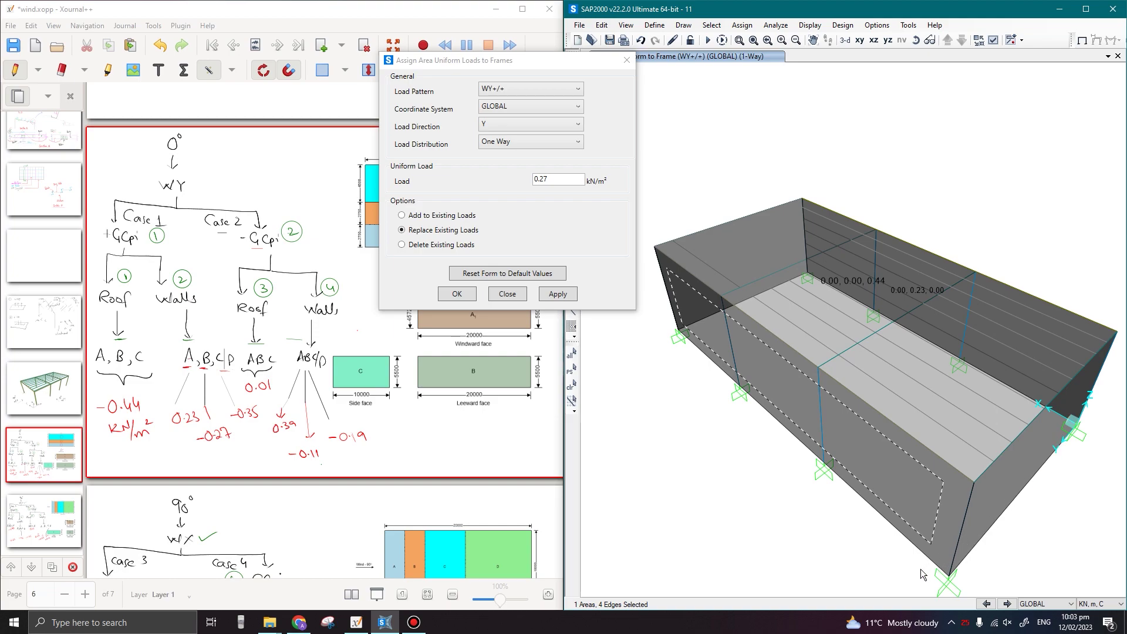
pyautogui.click(531, 189)
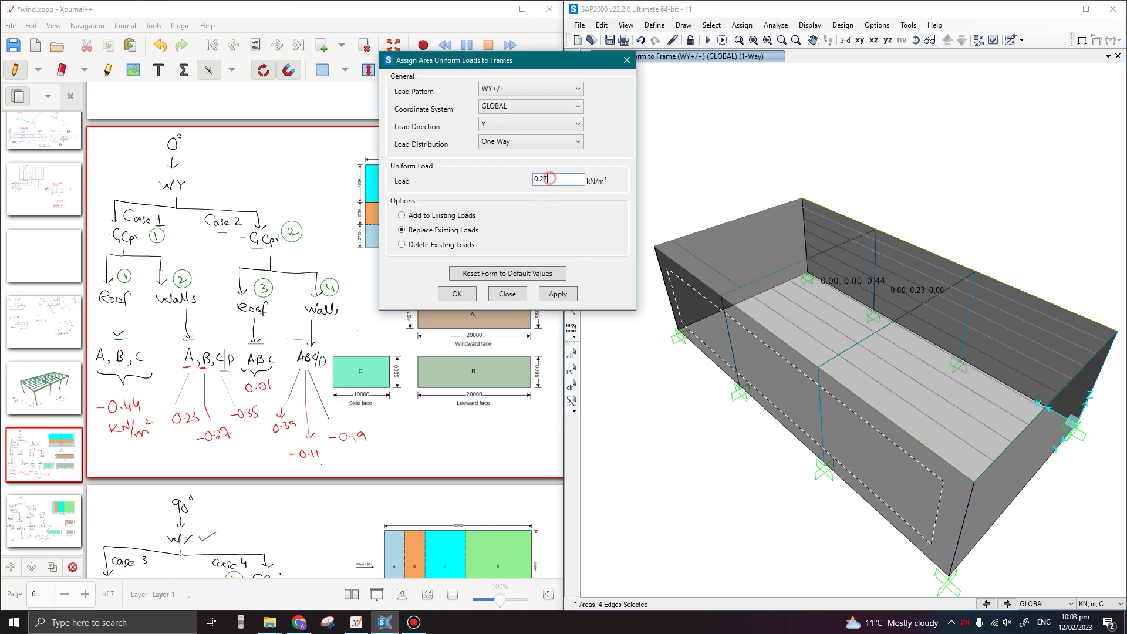
pyautogui.click(556, 178)
pyautogui.click(557, 294)
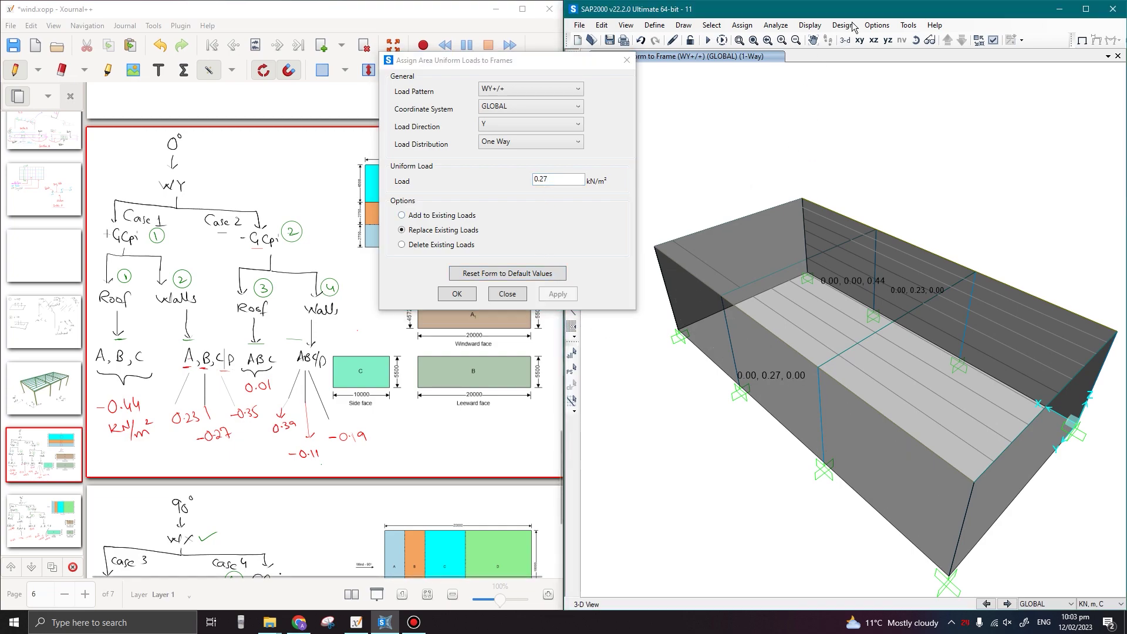
# - Display the area object loads of pattern WY+/+ as Uniform Load to Frame Resultants with all distributions
pyautogui.click(810, 26)
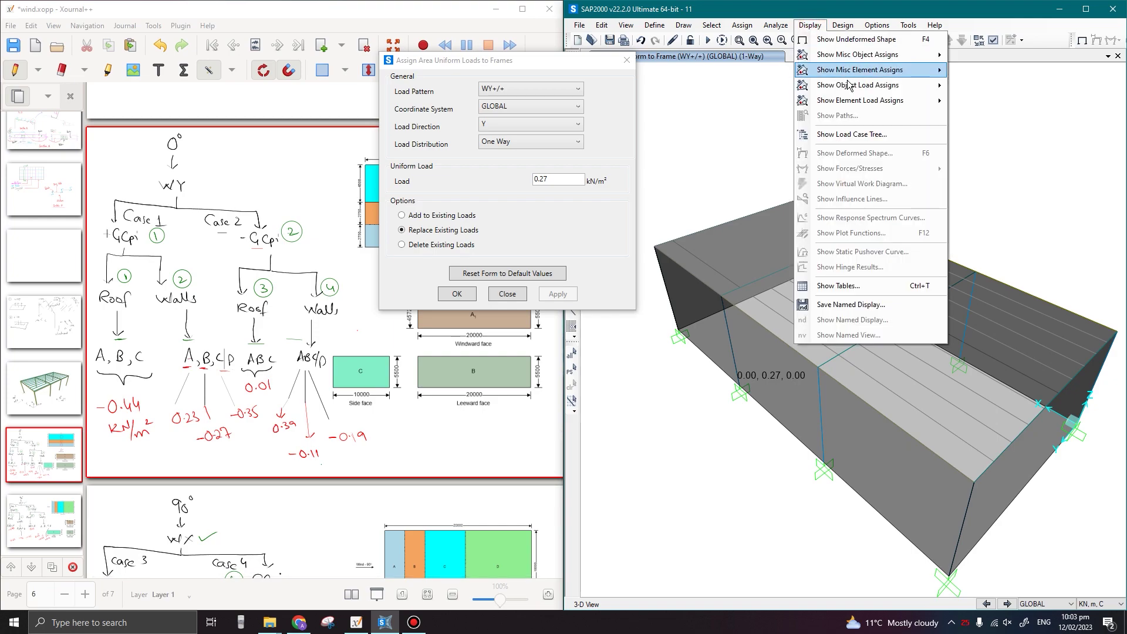
pyautogui.moveTo(851, 85)
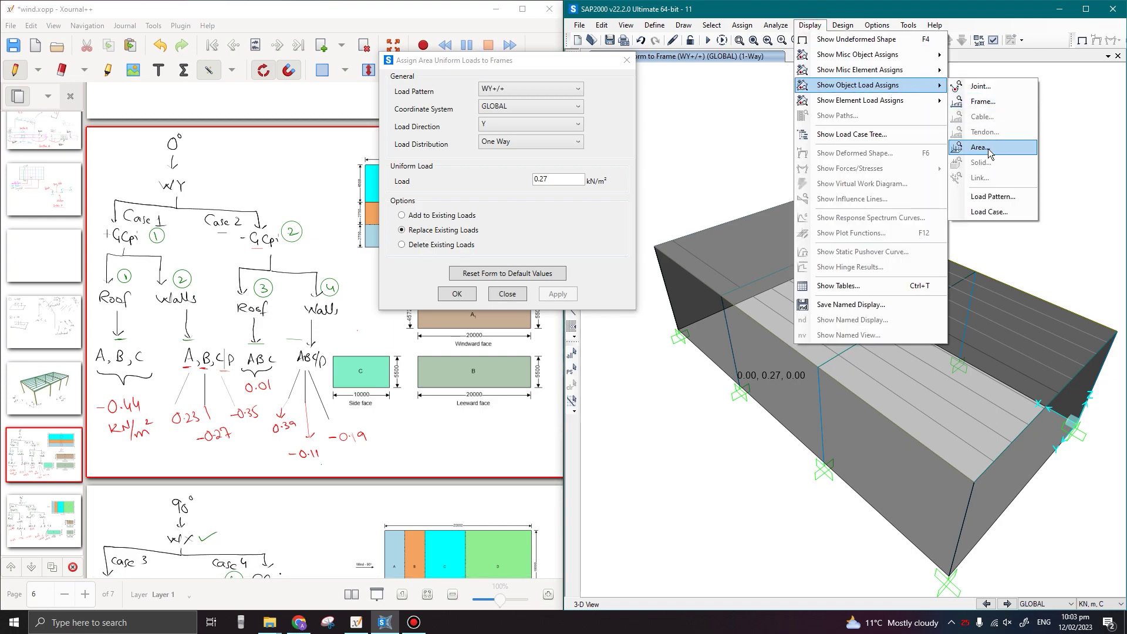
pyautogui.click(980, 147)
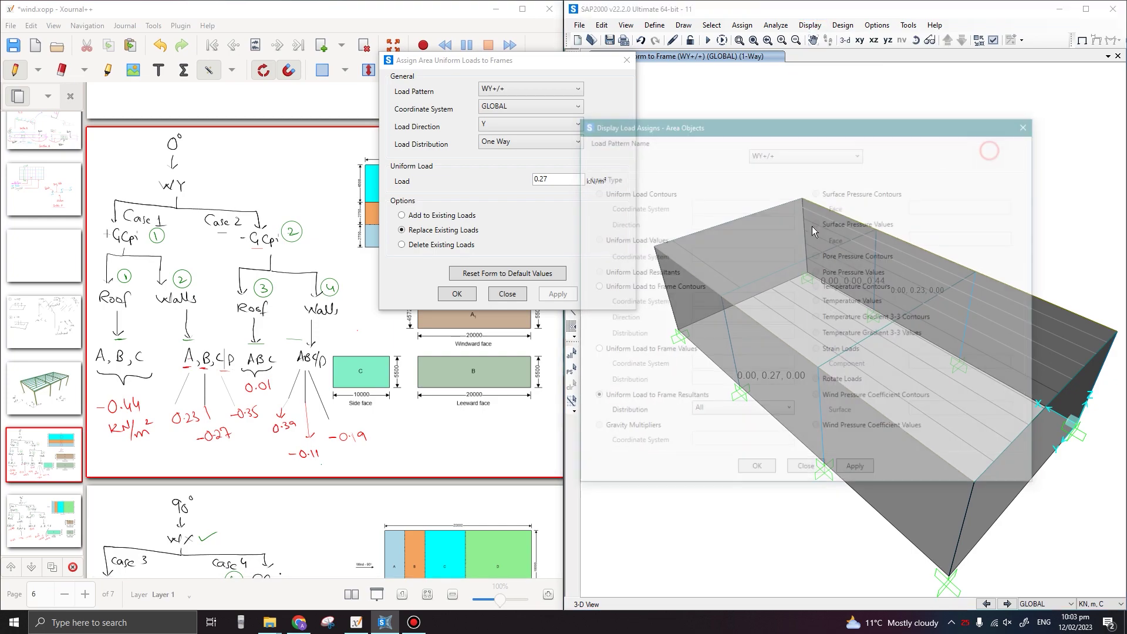
pyautogui.moveTo(705, 110); pyautogui.dragTo(304, 110)
pyautogui.click(450, 458)
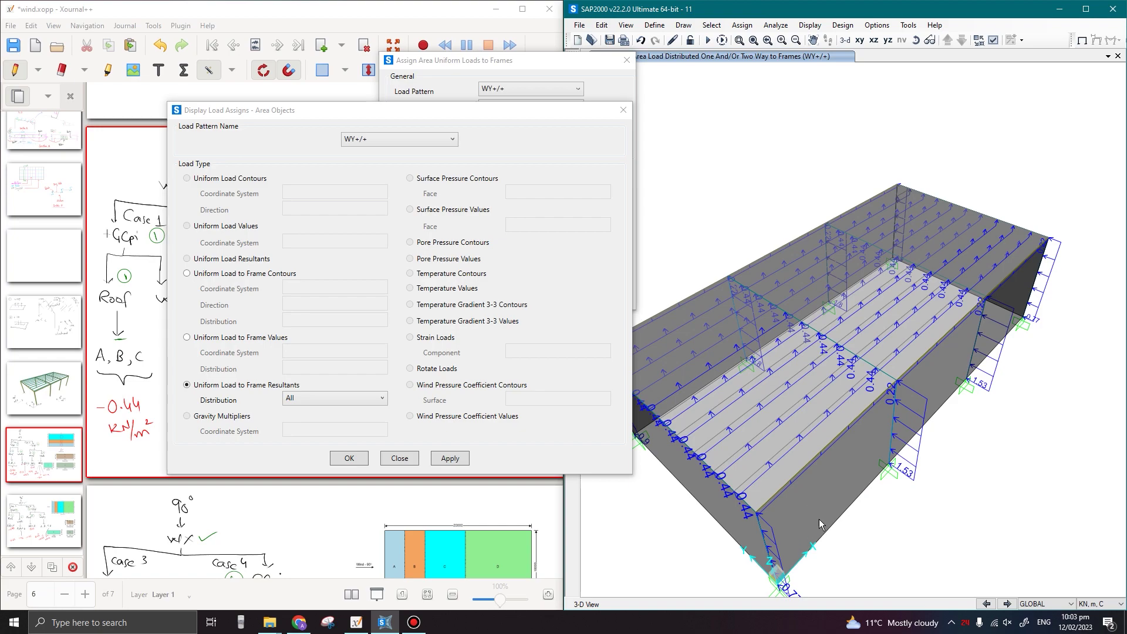
# - Examine the load arrows on the windward and leeward columns from both long sides, and close the area load display settings
pyautogui.click(831, 489)
pyautogui.click(814, 499)
pyautogui.moveTo(951, 470); pyautogui.dragTo(1006, 420, button='middle')
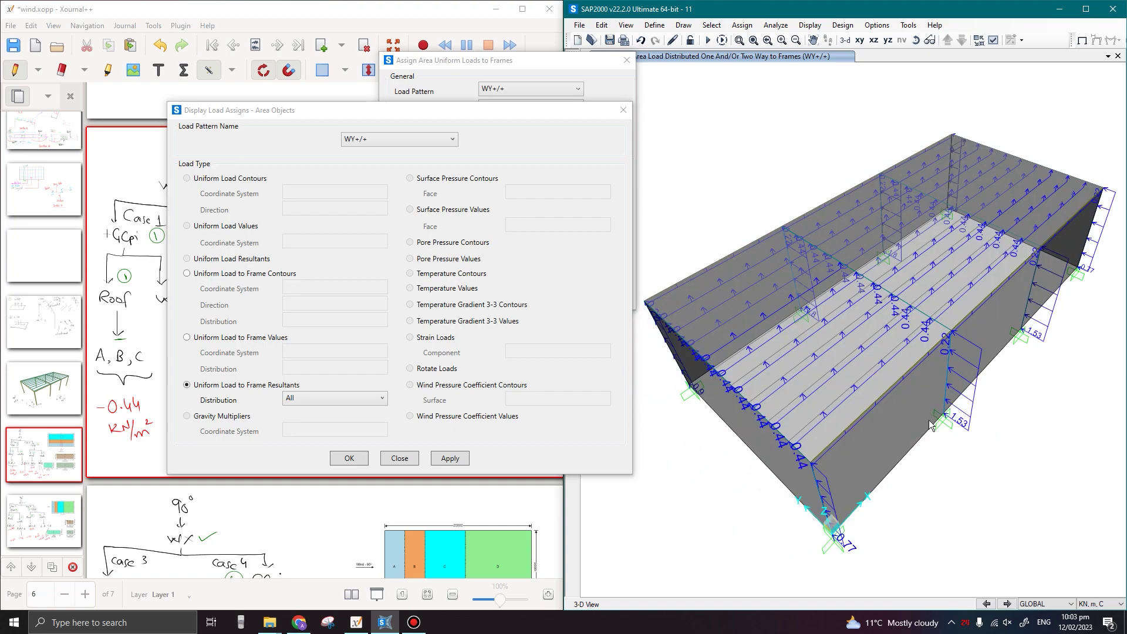
pyautogui.moveTo(894, 432)
pyautogui.keyDown('shift'); pyautogui.mouseDown(button='middle')
pyautogui.moveTo(782, 498)
pyautogui.moveTo(933, 465)
pyautogui.moveTo(1007, 385)
pyautogui.moveTo(1049, 396)
pyautogui.moveTo(912, 465)
pyautogui.mouseUp(button='middle'); pyautogui.keyUp('shift')
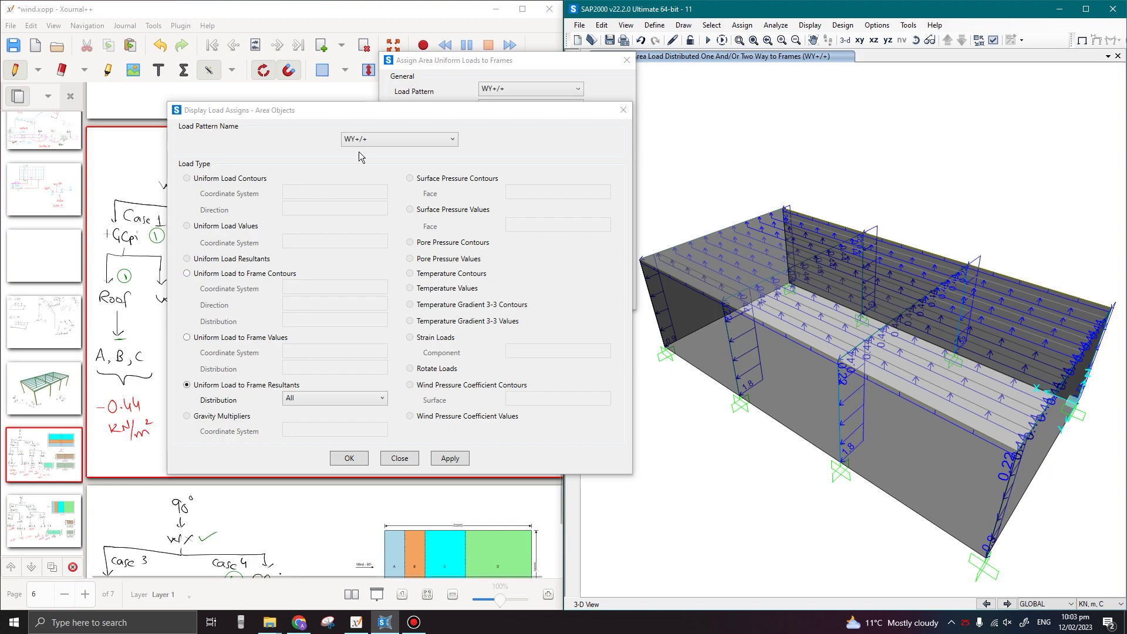
pyautogui.moveTo(397, 115); pyautogui.dragTo(675, 109)
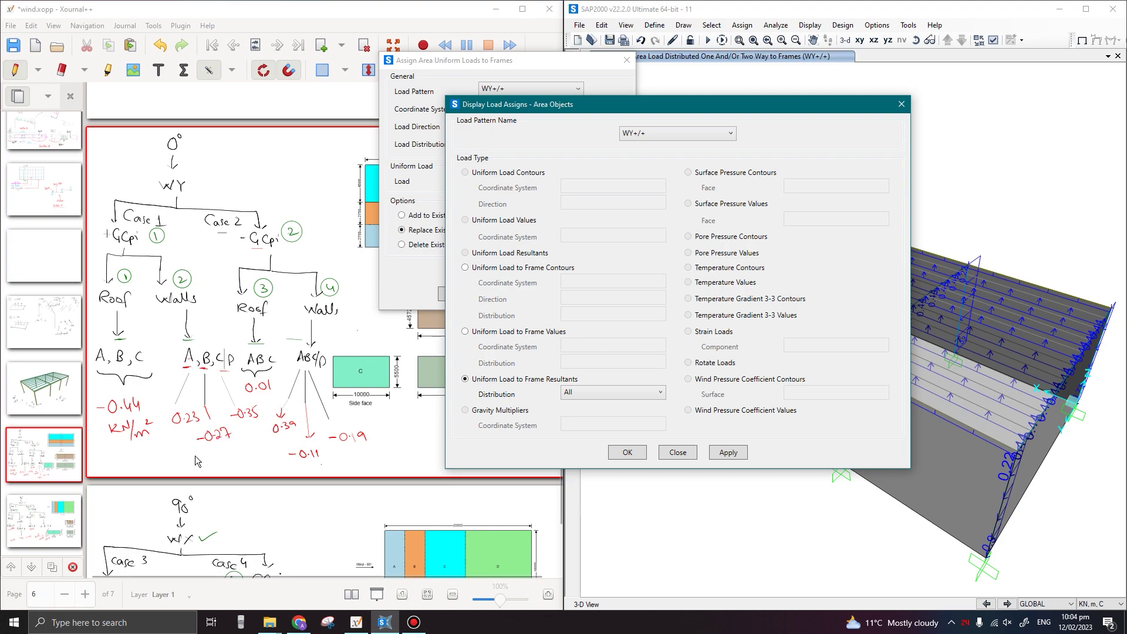
pyautogui.moveTo(734, 107); pyautogui.dragTo(477, 85)
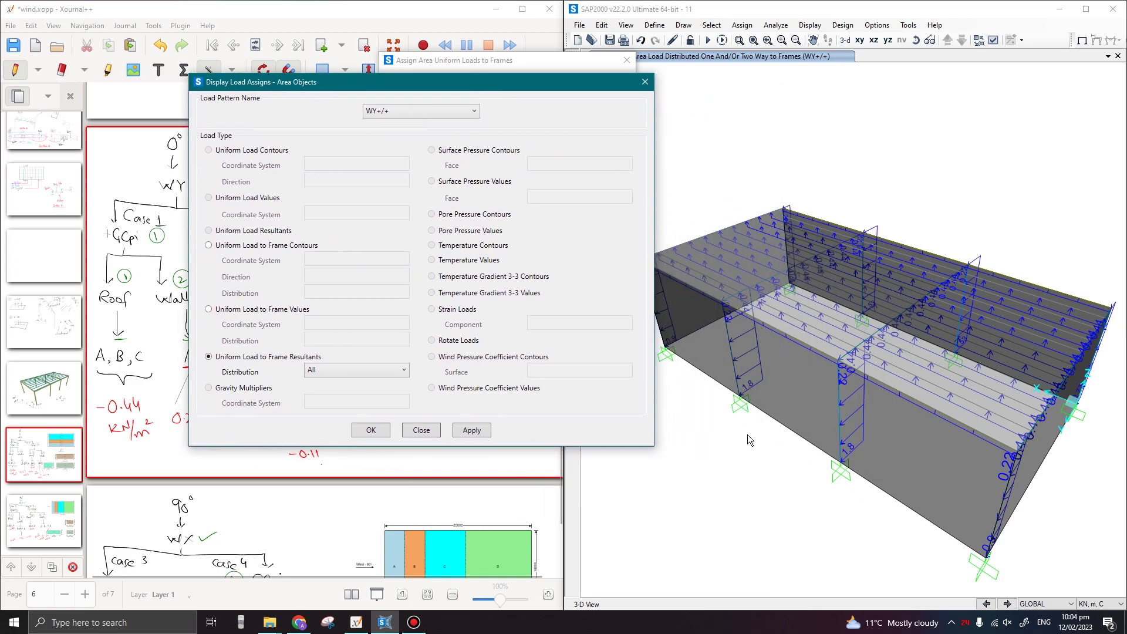
pyautogui.keyDown('shift'); pyautogui.moveTo(924, 495); pyautogui.dragTo(726, 516, button='middle'); pyautogui.keyUp('shift')
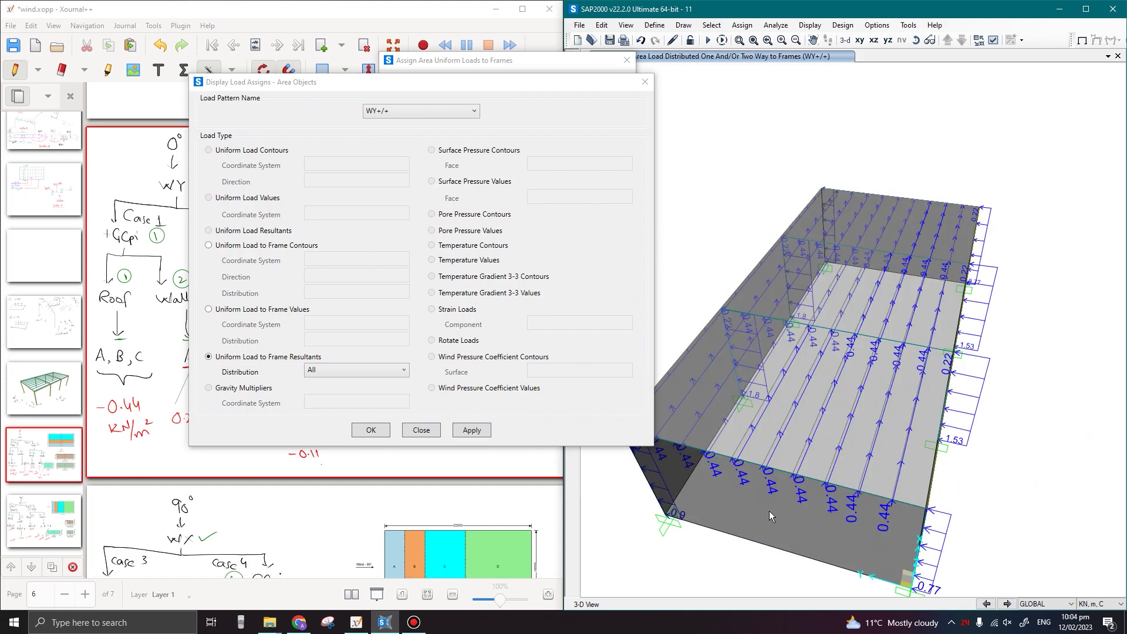
pyautogui.keyDown('shift'); pyautogui.moveTo(848, 527); pyautogui.dragTo(821, 476, button='middle'); pyautogui.keyUp('shift')
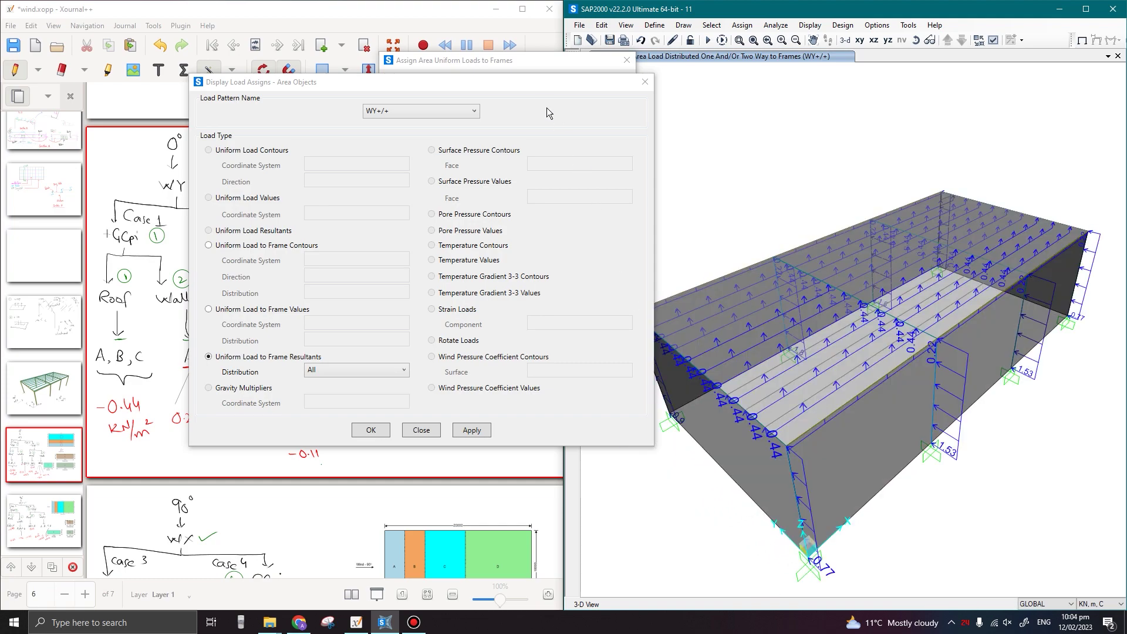
pyautogui.click(421, 430)
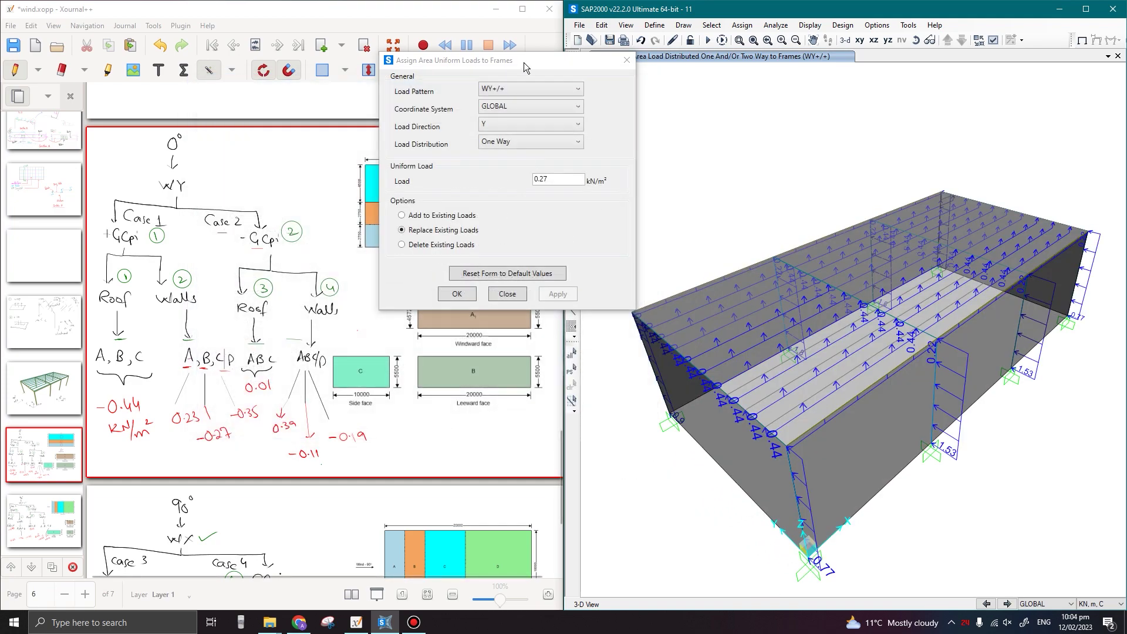
# - Assign a one-way uniform-to-frame load of -0.35 kN/m² in the X direction to the end wall at X=0 for pattern WY+/+
pyautogui.moveTo(528, 61); pyautogui.dragTo(513, 61)
pyautogui.click(742, 458)
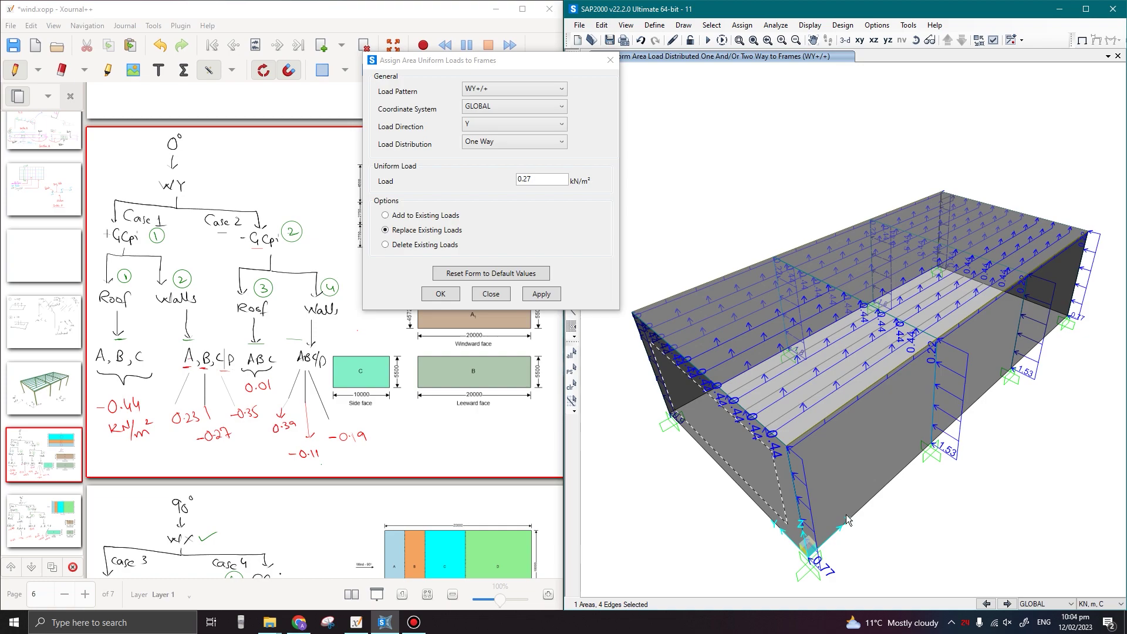
pyautogui.click(506, 125)
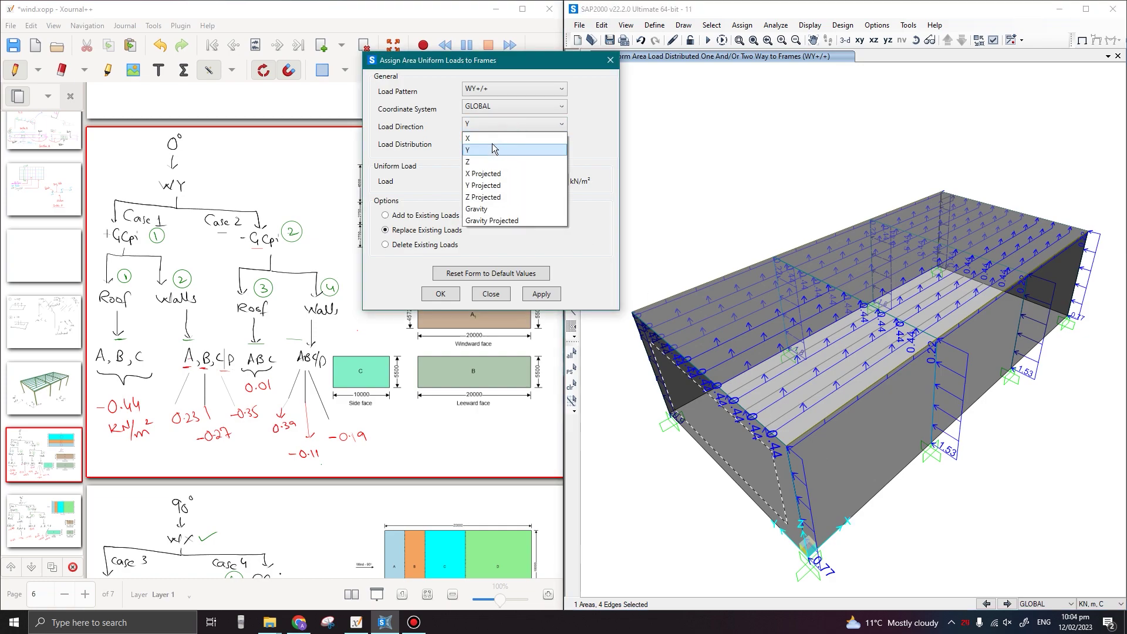
pyautogui.click(493, 144)
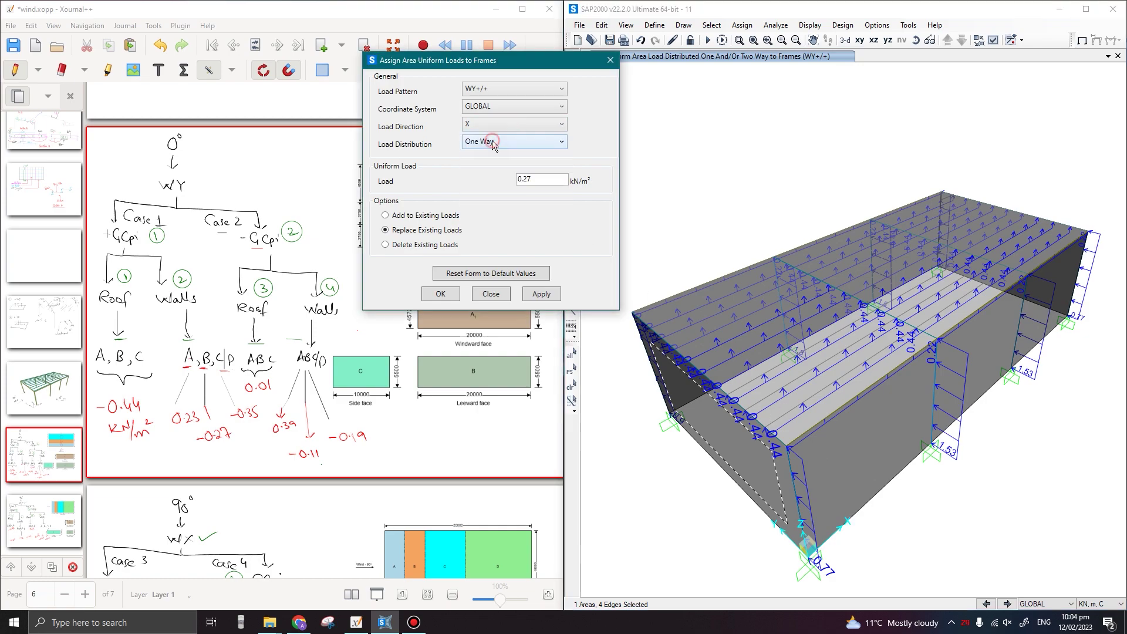
pyautogui.doubleClick(555, 181)
pyautogui.click(541, 293)
# - Assign a one-way uniform-to-frame load of 0.35 kN/m² in the X direction to the opposite end wall at X=20 for pattern WY+/+
pyautogui.keyDown('shift'); pyautogui.moveTo(700, 381); pyautogui.dragTo(694, 440, button='middle'); pyautogui.keyUp('shift')
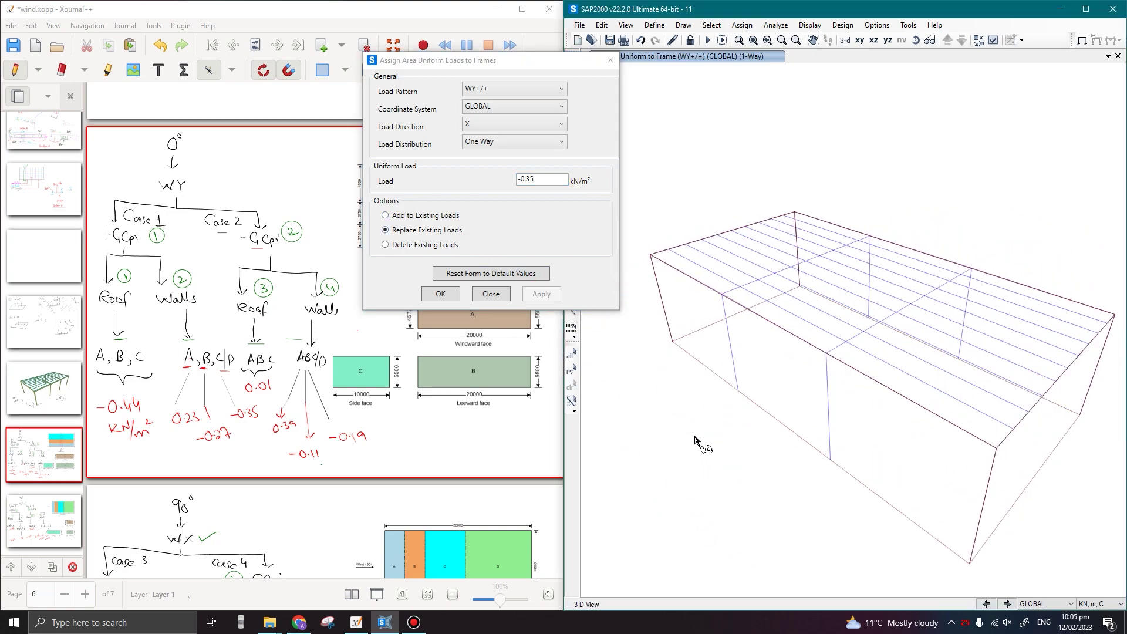
pyautogui.click(943, 495)
pyautogui.moveTo(757, 473)
pyautogui.keyDown('shift'); pyautogui.mouseDown(button='middle')
pyautogui.moveTo(933, 468)
pyautogui.moveTo(928, 491)
pyautogui.moveTo(956, 486)
pyautogui.moveTo(1034, 420)
pyautogui.moveTo(924, 439)
pyautogui.moveTo(952, 396)
pyautogui.moveTo(929, 415)
pyautogui.moveTo(956, 417)
pyautogui.mouseUp(button='middle'); pyautogui.keyUp('shift')
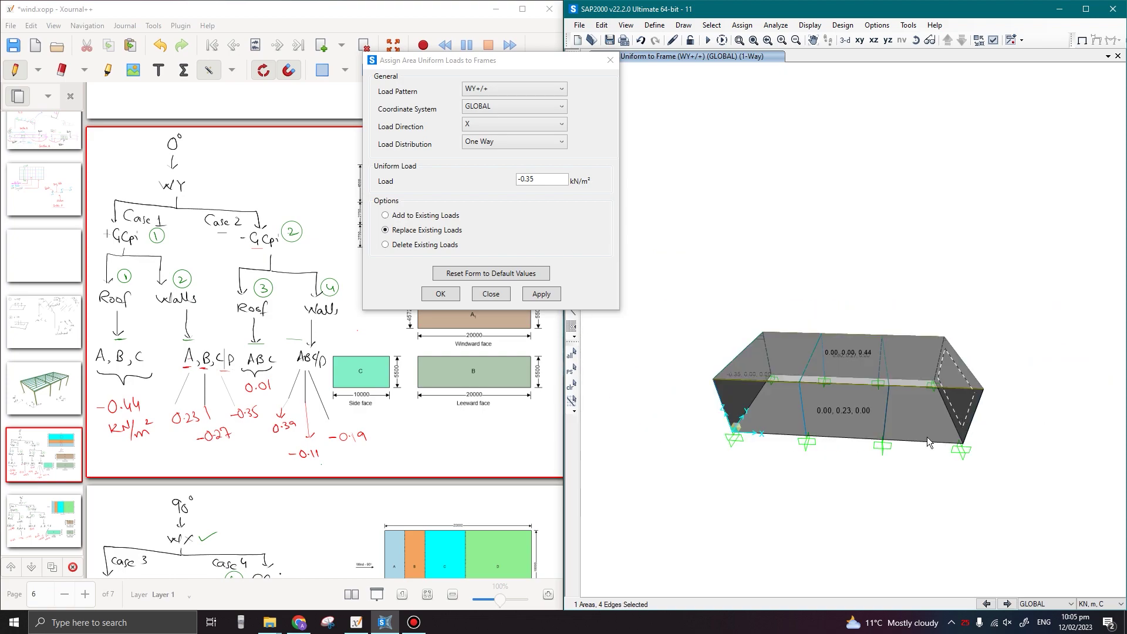
pyautogui.click(468, 201)
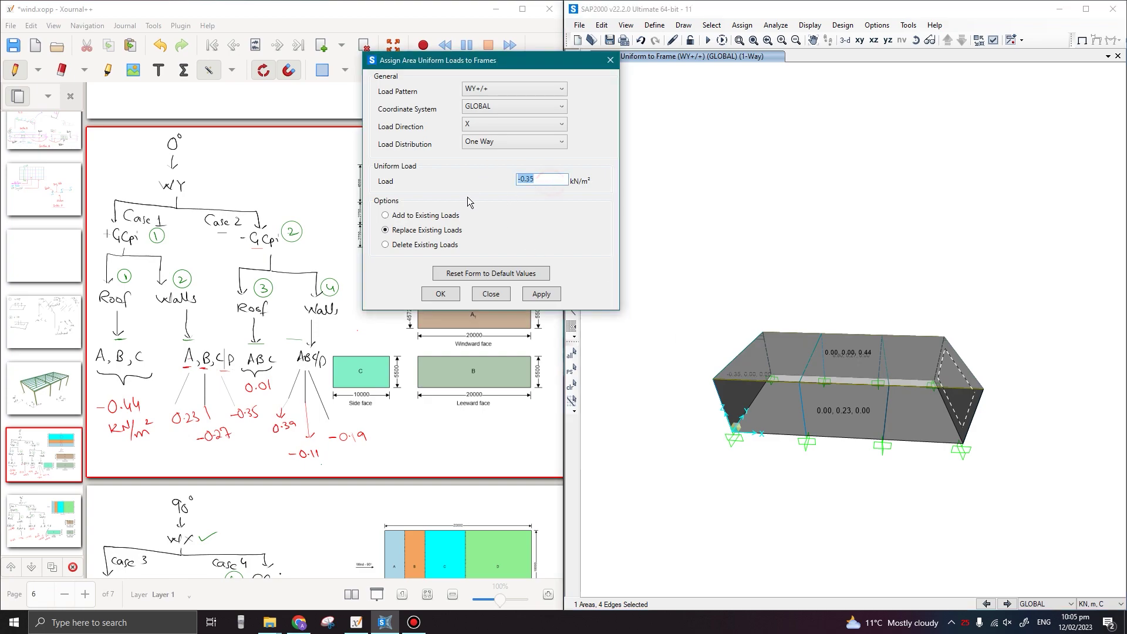
pyautogui.write('0.35')
pyautogui.click(559, 294)
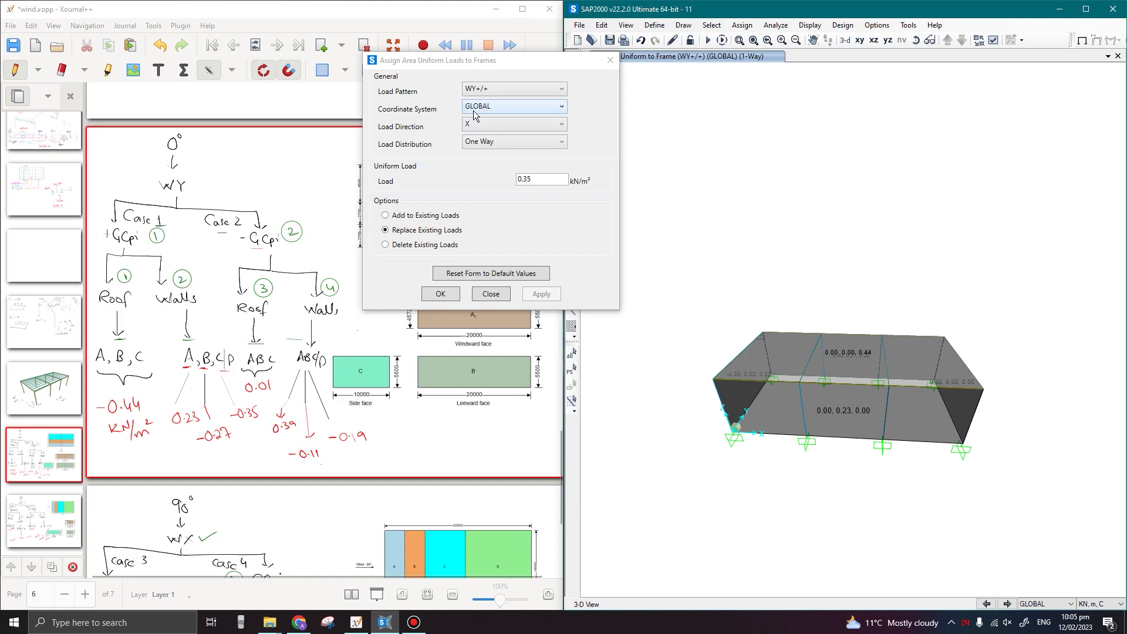
# - Display the area object loads of pattern WY+/+ as Uniform Load to Frame Resultants with all distributions
pyautogui.click(818, 28)
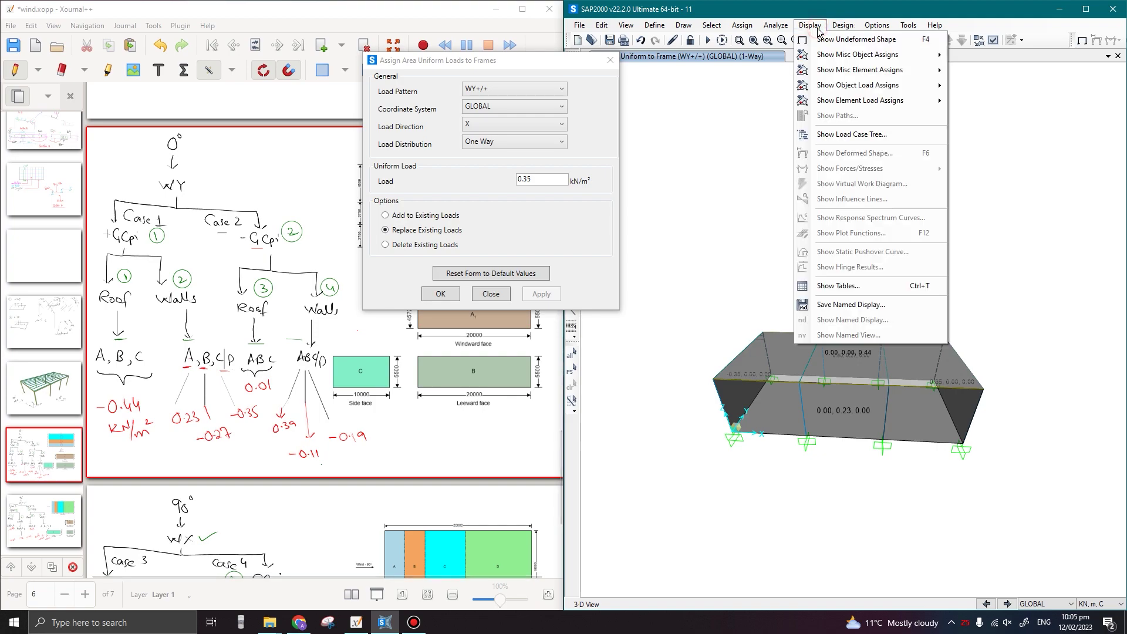
pyautogui.moveTo(918, 87)
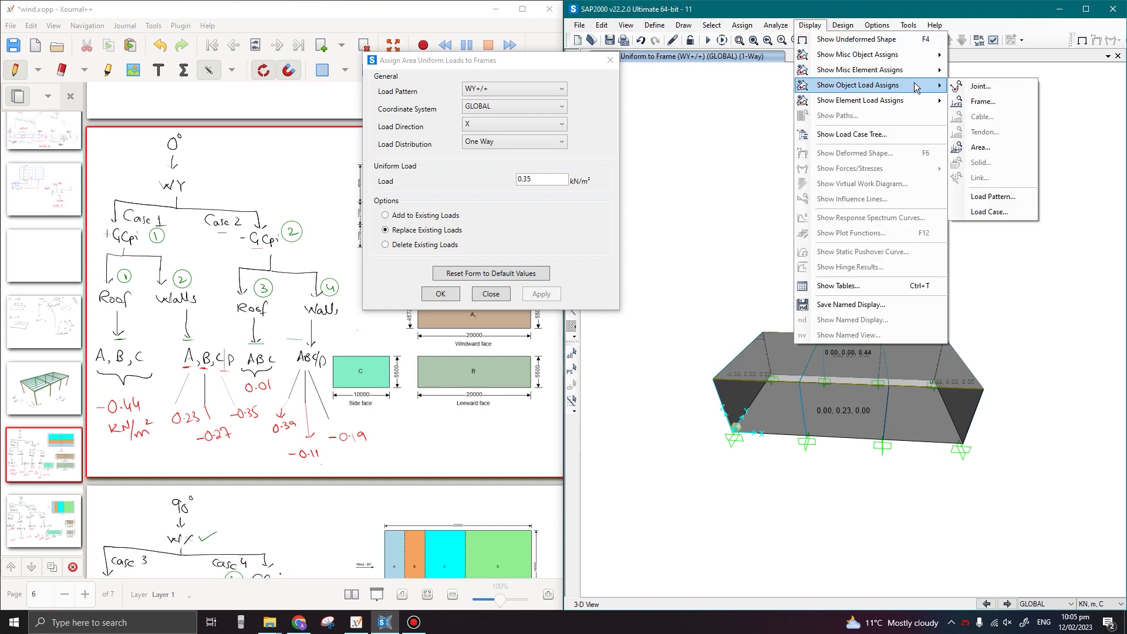
pyautogui.click(994, 148)
pyautogui.moveTo(736, 114); pyautogui.dragTo(380, 117)
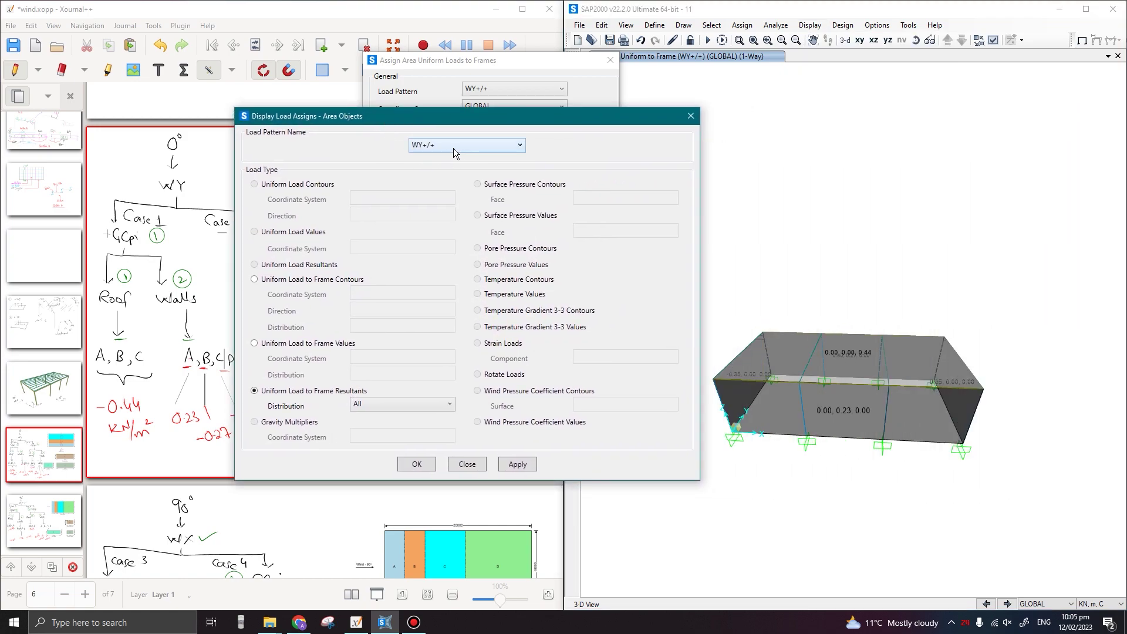
pyautogui.click(517, 463)
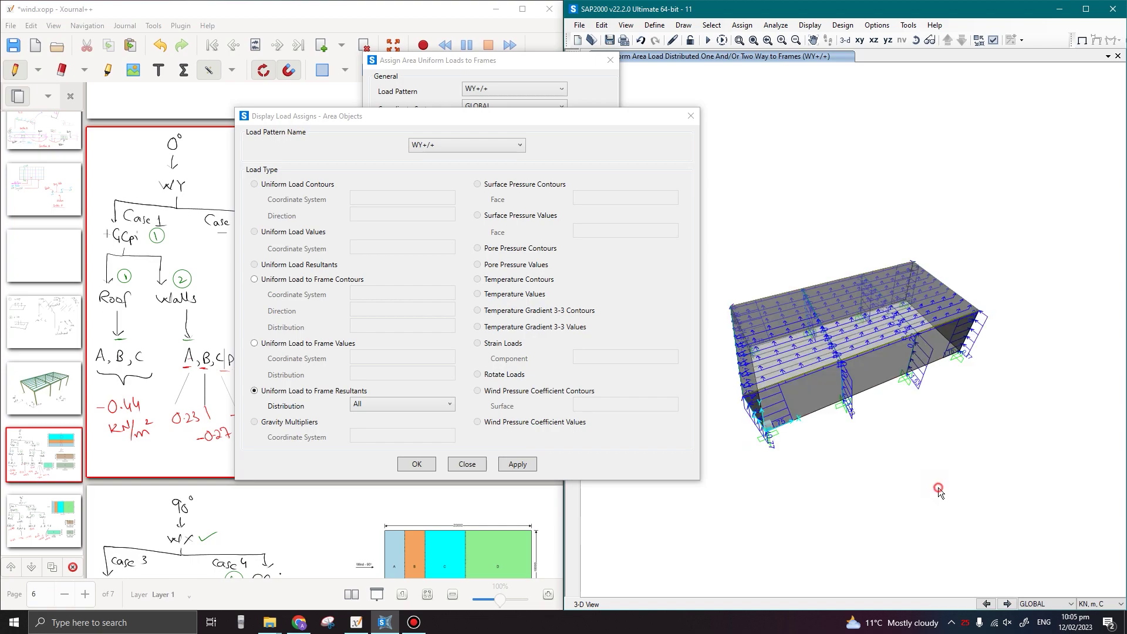
# - Hide the area objects and examine the WY+/+ resultant load arrows on the roof beams and columns
pyautogui.hotkey('ctrl', 'w')
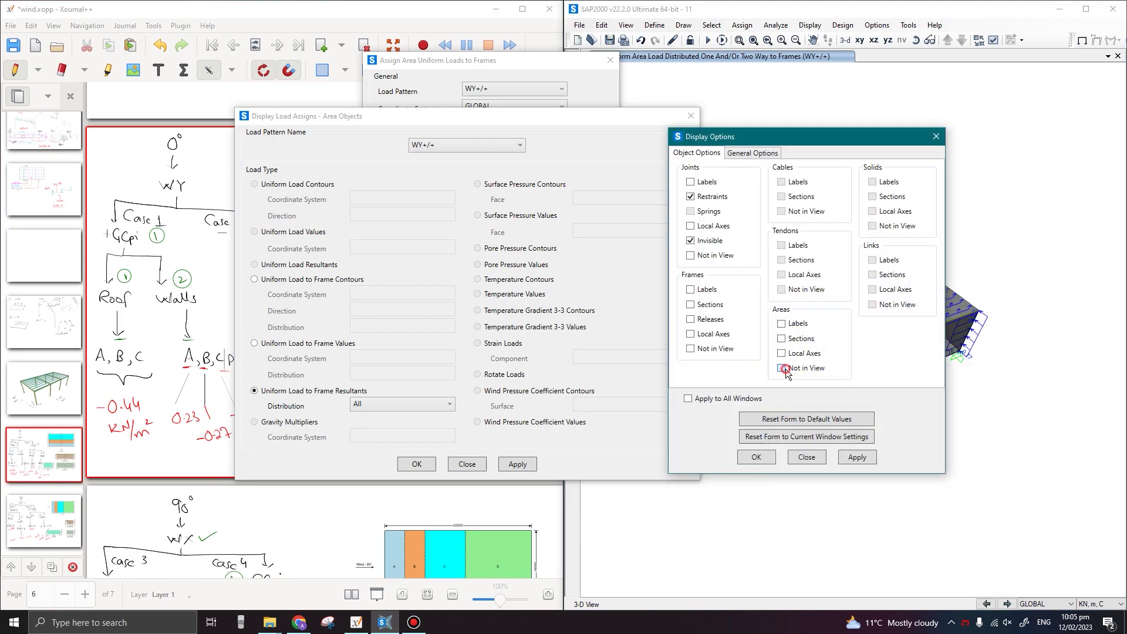
pyautogui.click(783, 368)
pyautogui.click(851, 458)
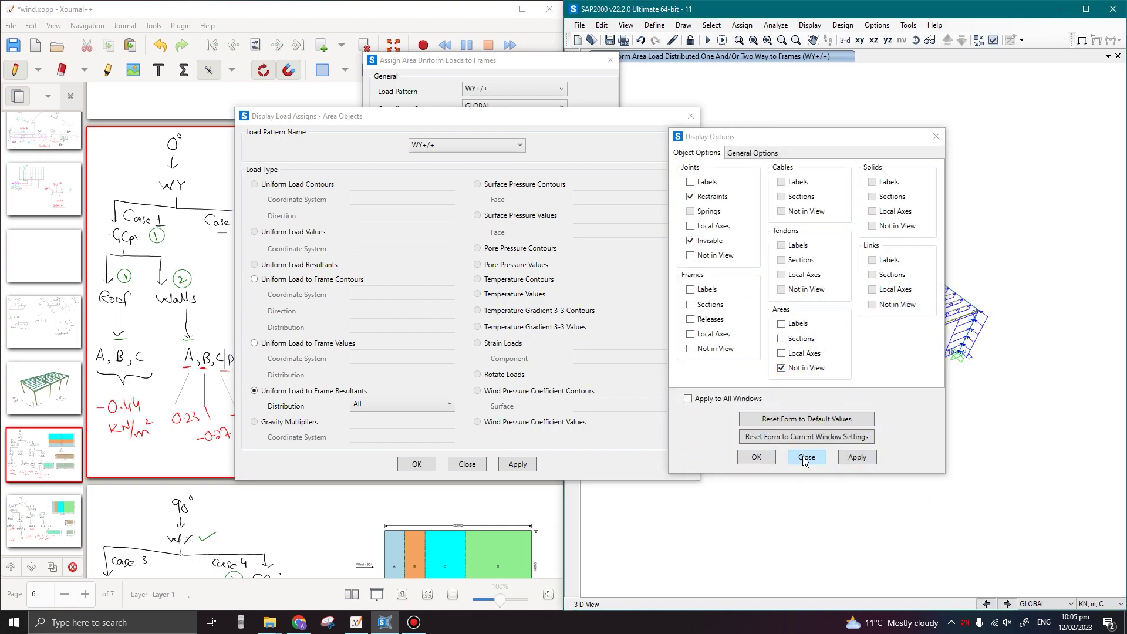
pyautogui.click(805, 458)
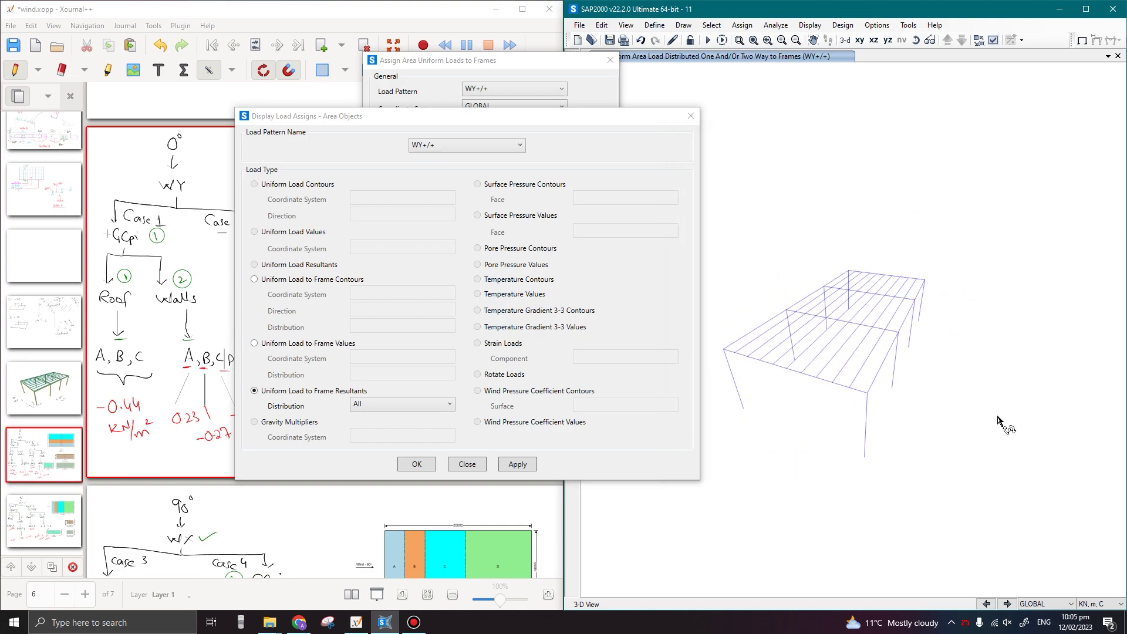
pyautogui.moveTo(988, 453); pyautogui.dragTo(886, 467, button='middle')
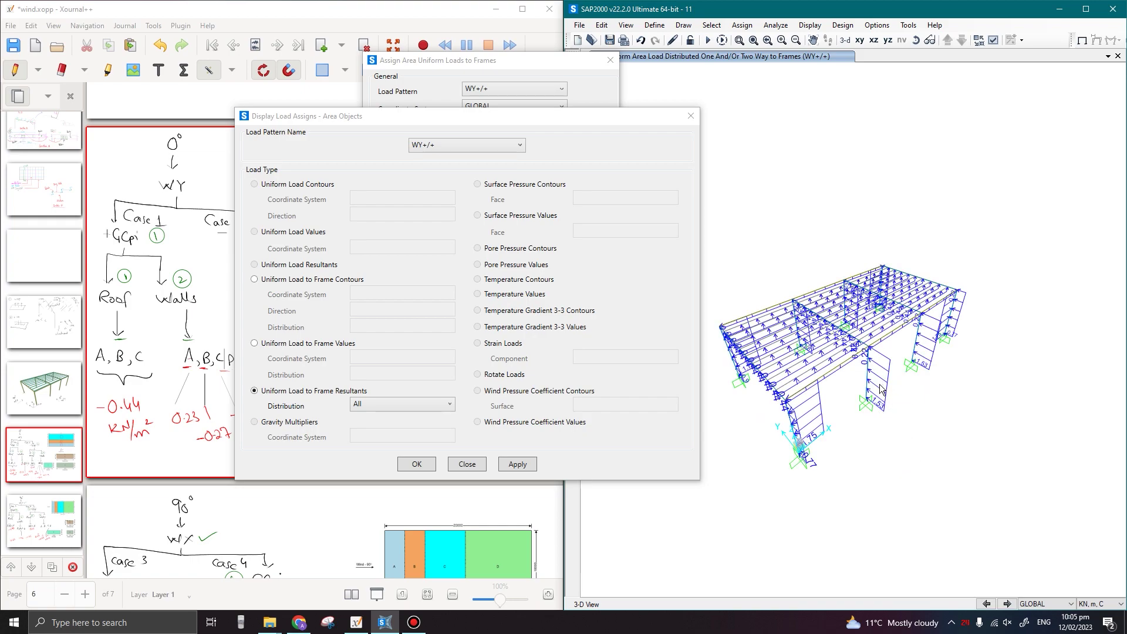
pyautogui.moveTo(915, 404); pyautogui.dragTo(875, 431, button='middle')
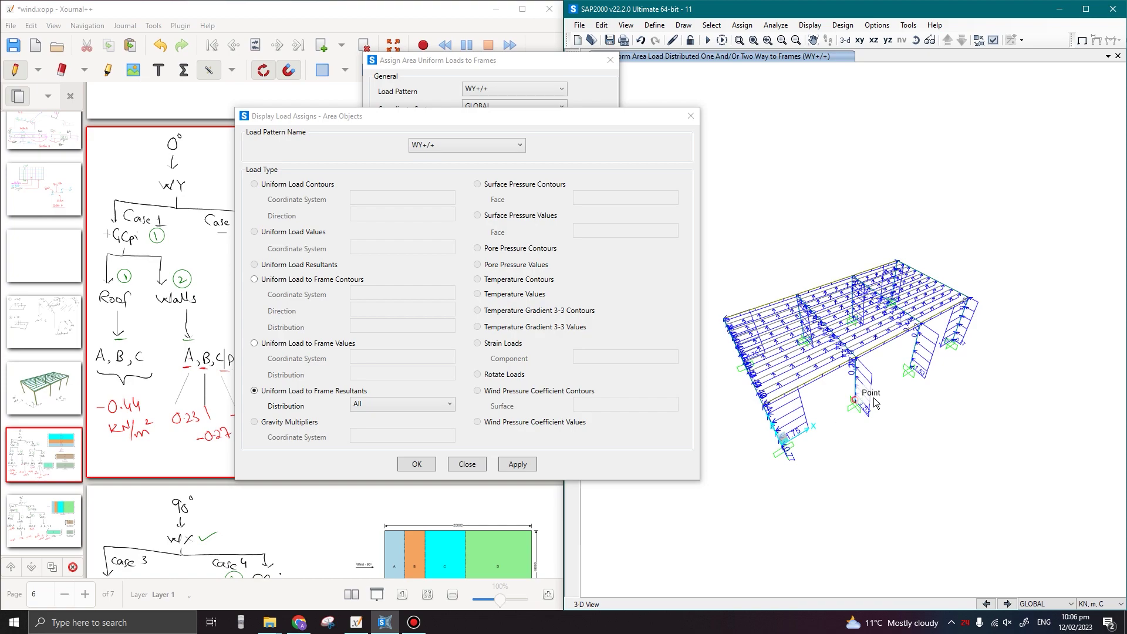
pyautogui.moveTo(821, 444); pyautogui.dragTo(845, 467, button='middle')
pyautogui.moveTo(822, 427); pyautogui.dragTo(783, 398, button='middle')
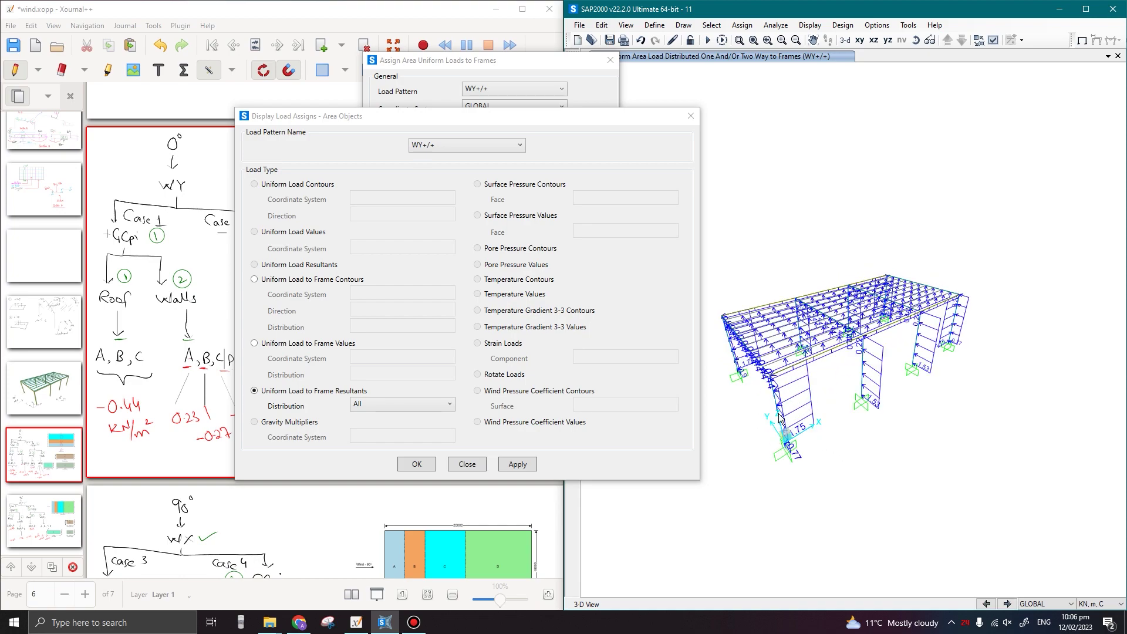
pyautogui.moveTo(782, 424); pyautogui.dragTo(875, 493, button='middle')
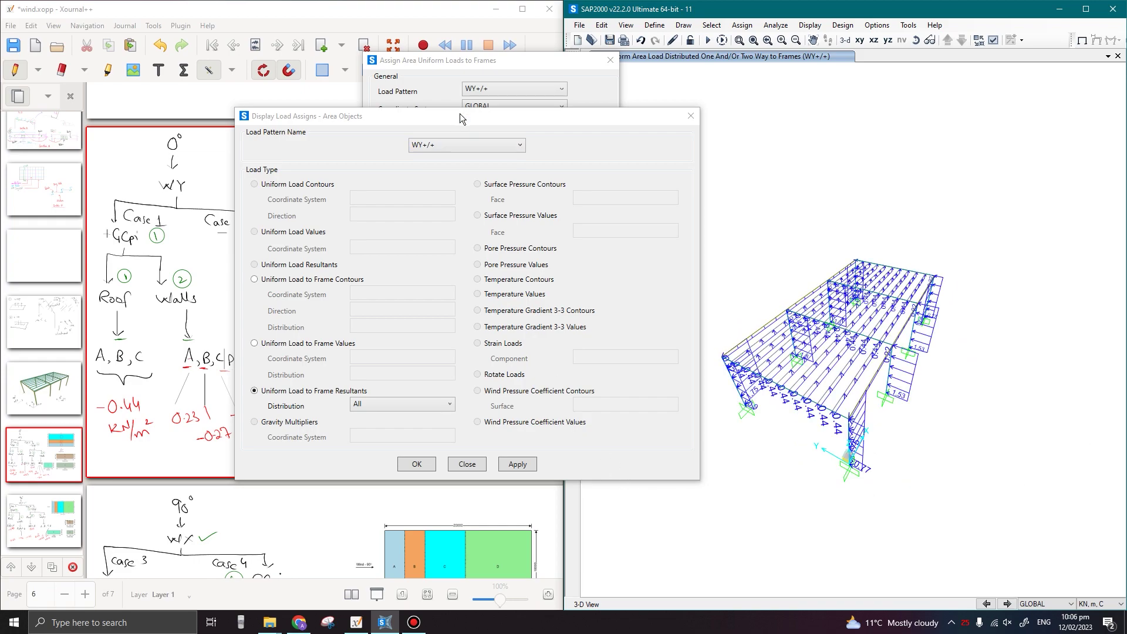
# - Show the area objects again and return to the undeformed shape, closing the area load display settings
pyautogui.moveTo(460, 114); pyautogui.dragTo(365, 148)
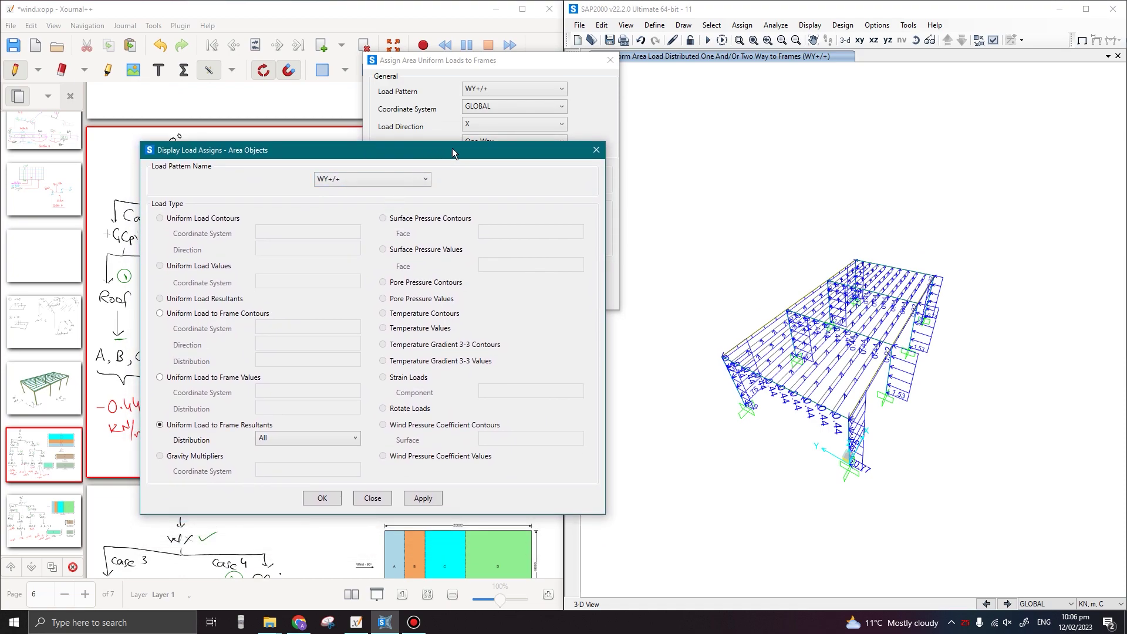
pyautogui.moveTo(452, 148); pyautogui.dragTo(414, 135)
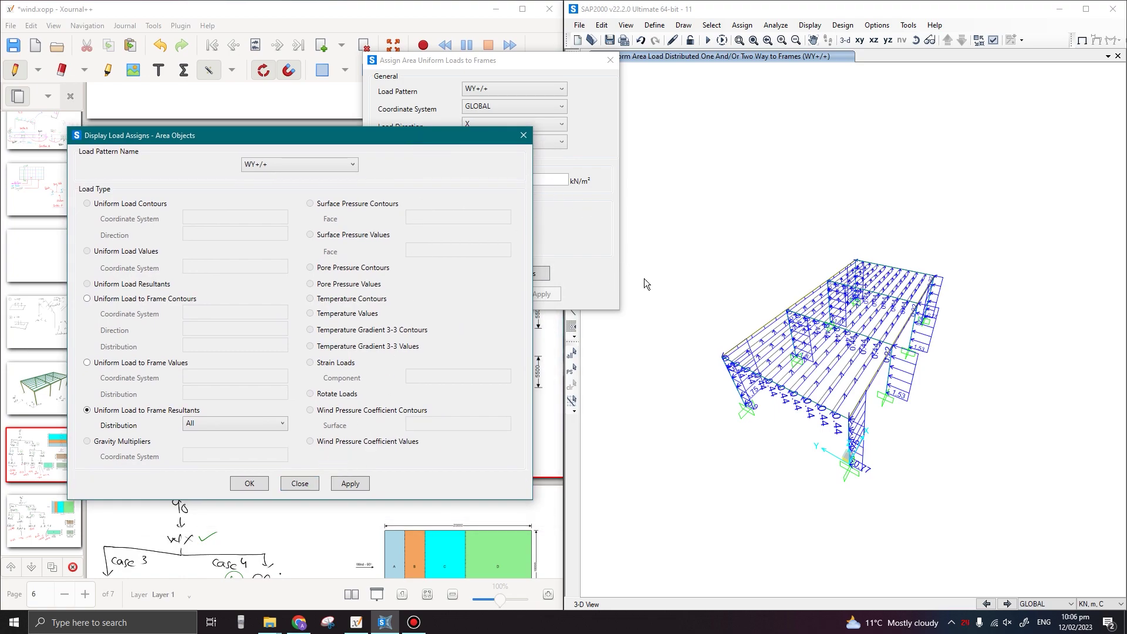
pyautogui.click(724, 276)
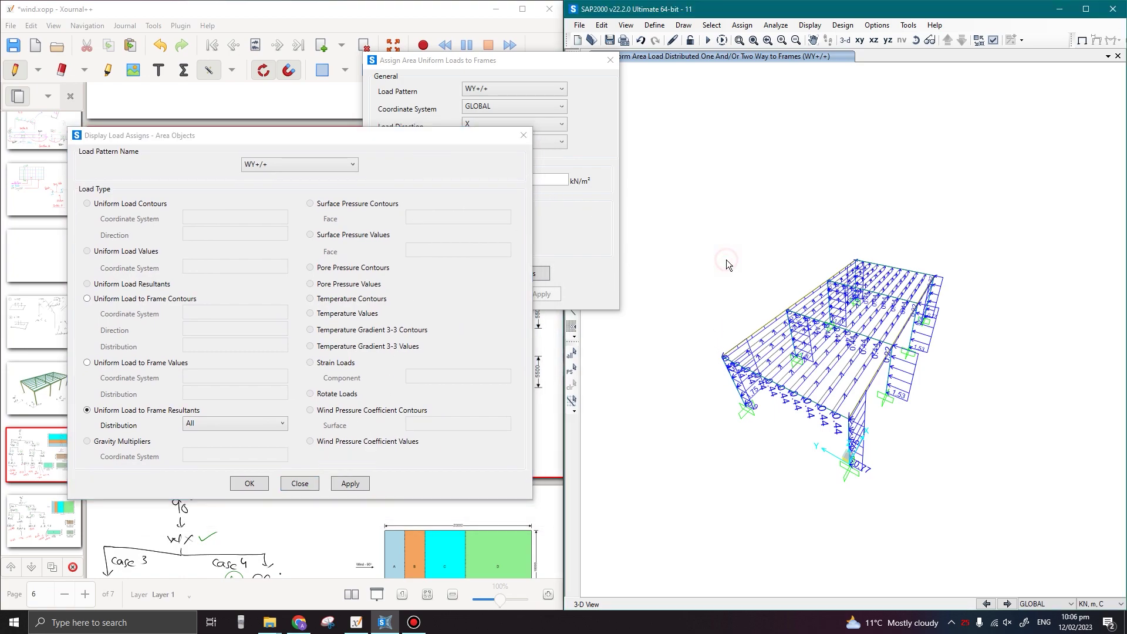
pyautogui.hotkey('ctrl', 'w')
pyautogui.click(781, 367)
pyautogui.click(755, 456)
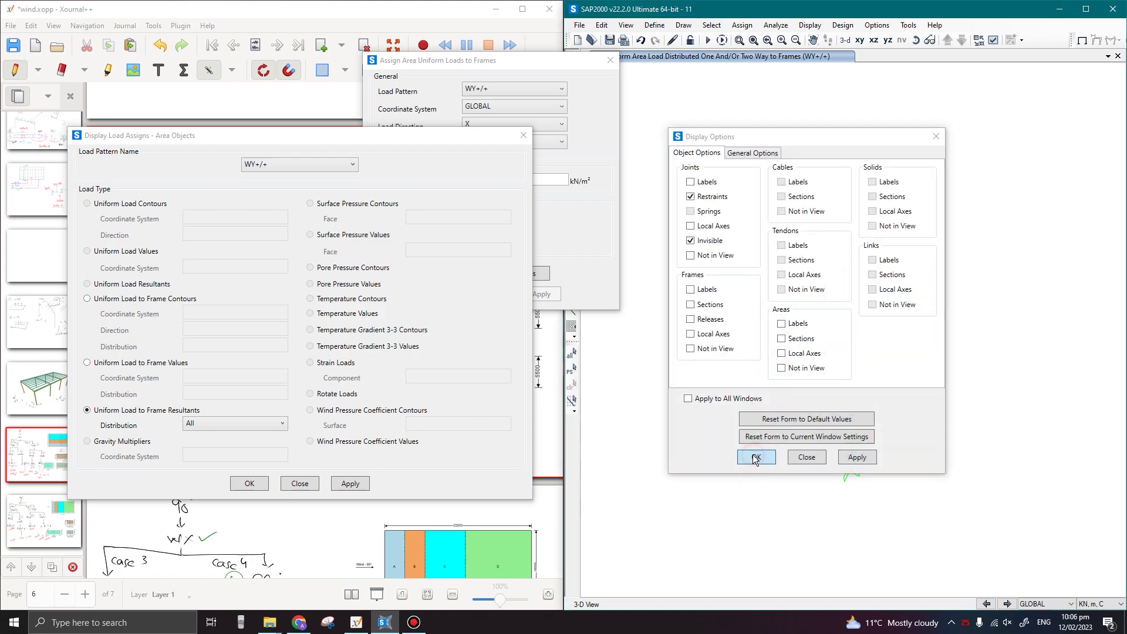
pyautogui.click(675, 297)
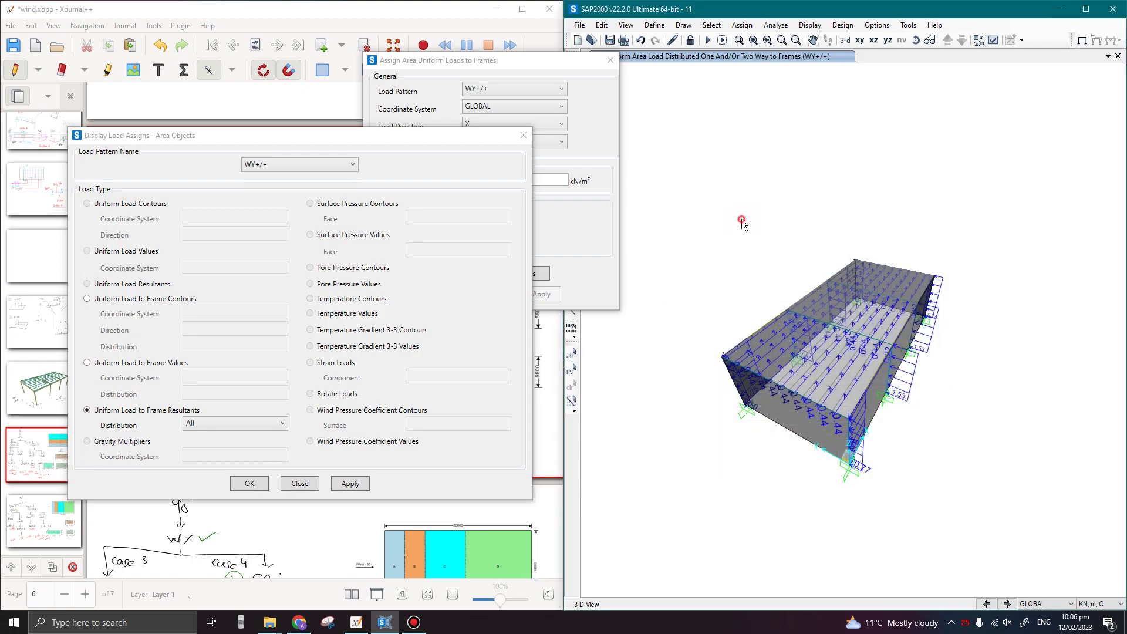
pyautogui.press('F4')
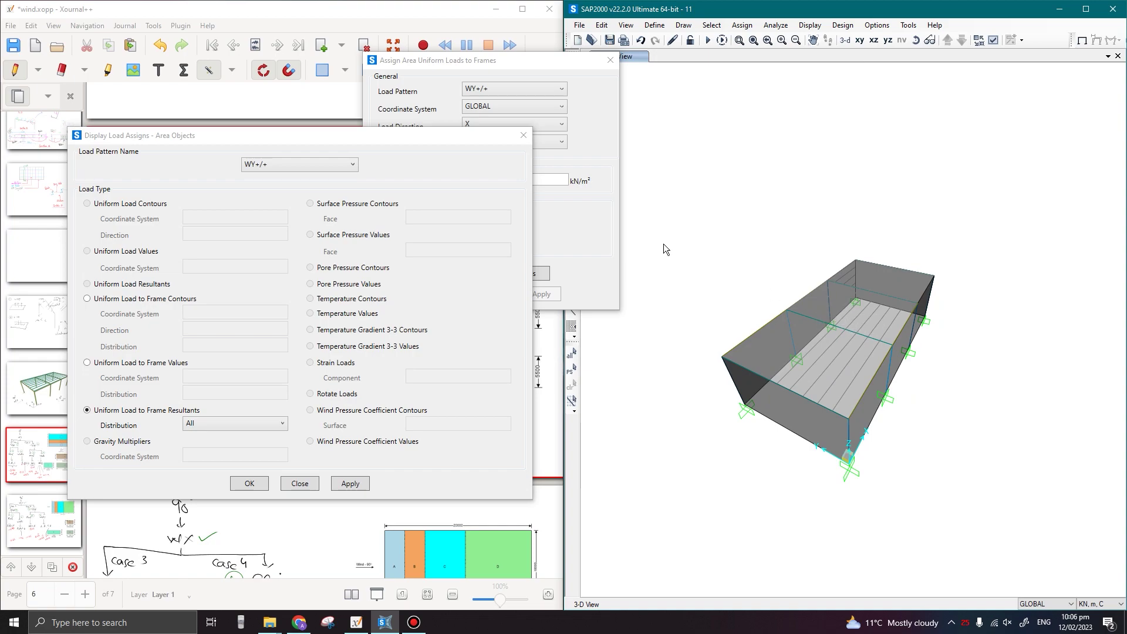
pyautogui.click(523, 136)
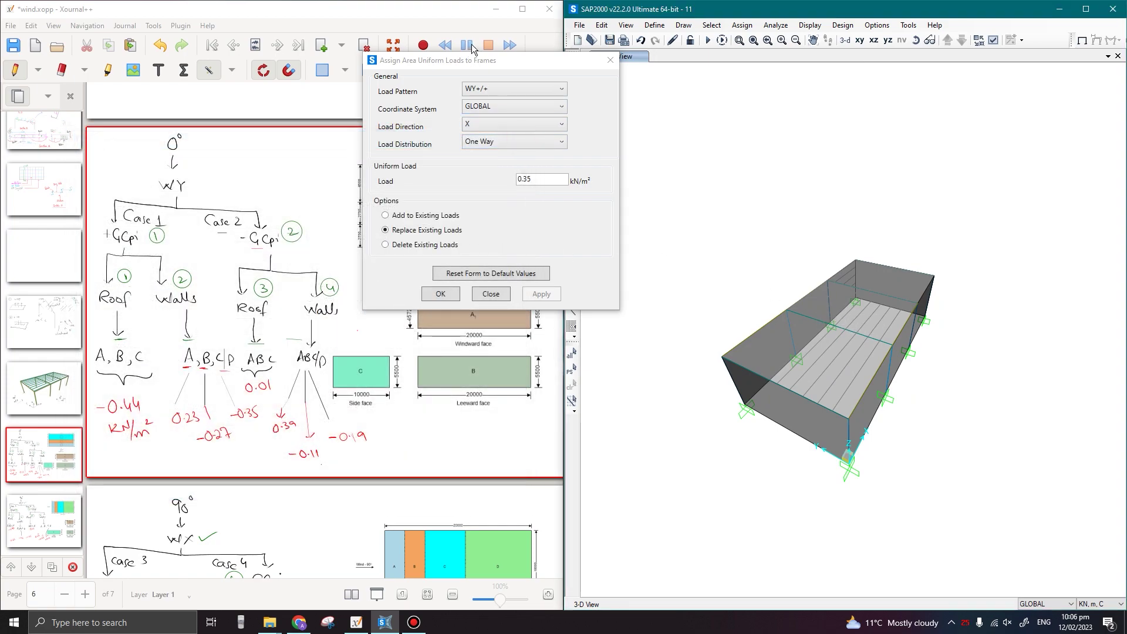
# - Assign a one-way uniform-to-frame load of 0.01 kN/m² in the Gravity direction to the roof area for pattern WY+/-
pyautogui.moveTo(470, 67); pyautogui.dragTo(478, 61)
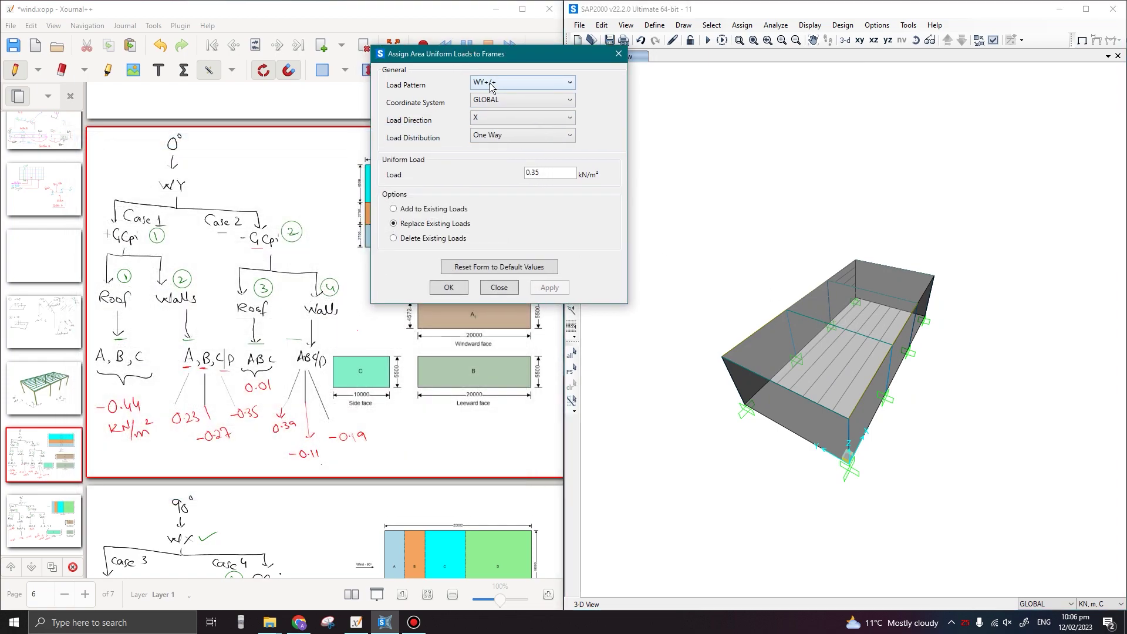
pyautogui.click(510, 83)
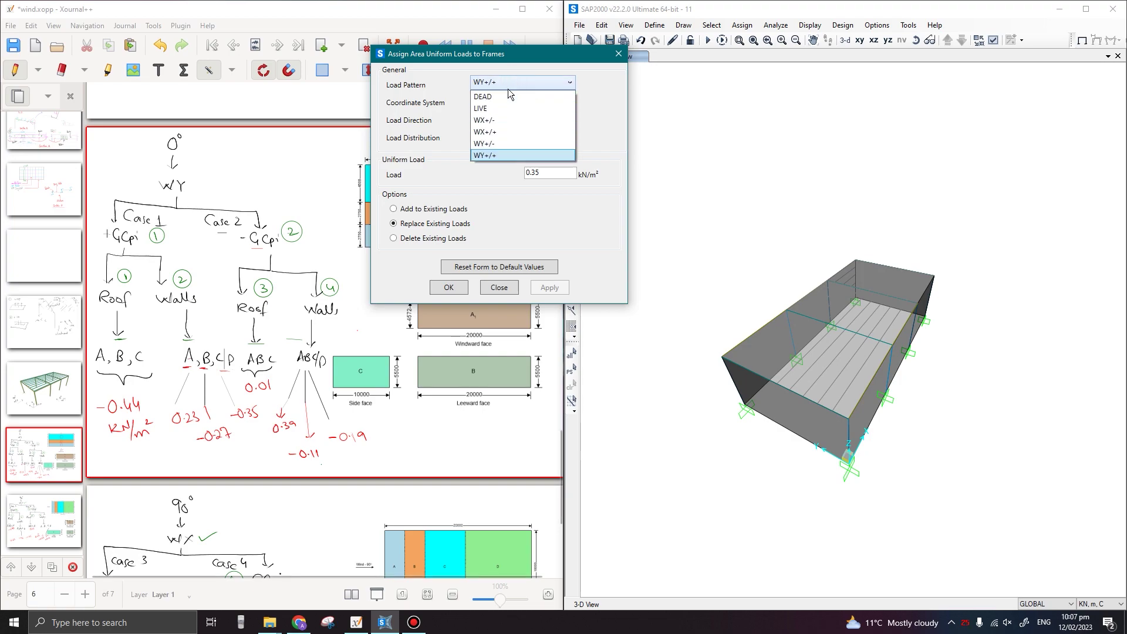
pyautogui.click(490, 144)
pyautogui.moveTo(496, 59); pyautogui.dragTo(509, 55)
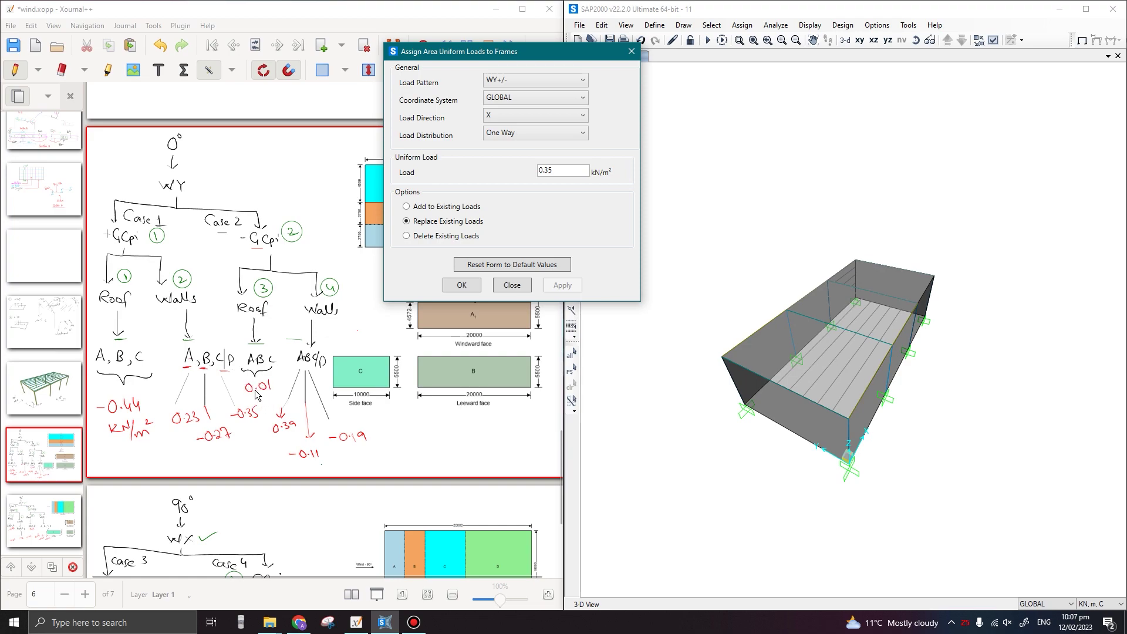
pyautogui.click(808, 365)
pyautogui.click(522, 100)
pyautogui.click(523, 100)
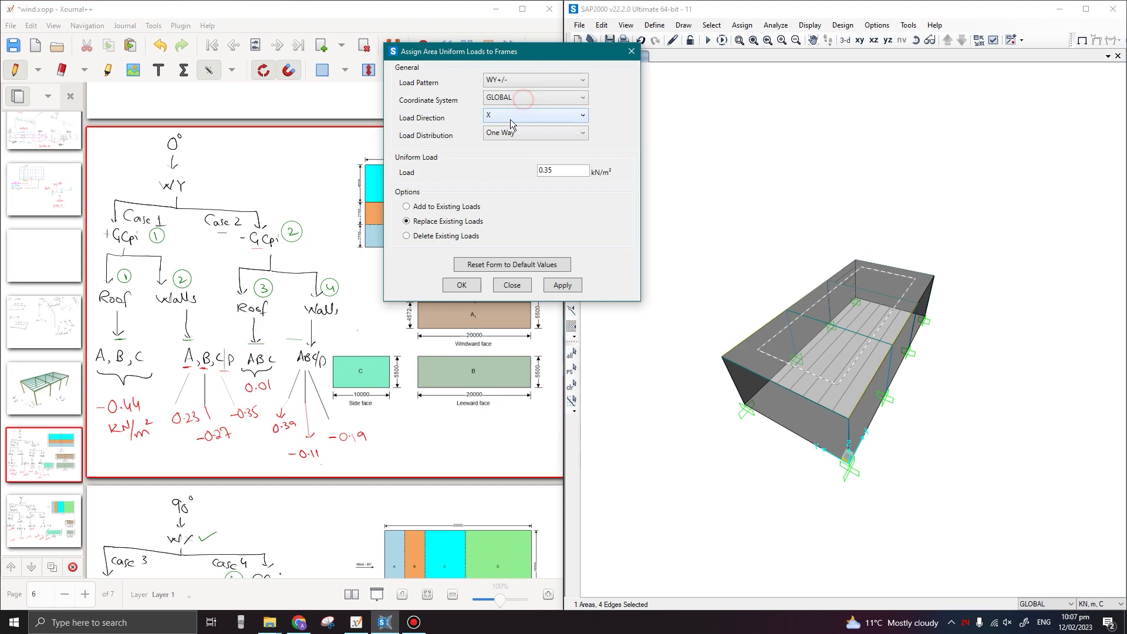
pyautogui.click(510, 117)
pyautogui.click(517, 195)
pyautogui.doubleClick(560, 172)
pyautogui.write('0.01')
pyautogui.click(576, 285)
# - Assign a one-way uniform-to-frame load of 0.39 kN/m² in the global Y direction to the windward long wall for pattern WY+/-
pyautogui.moveTo(885, 433)
pyautogui.keyDown('shift'); pyautogui.mouseDown(button='middle')
pyautogui.moveTo(799, 458)
pyautogui.moveTo(873, 425)
pyautogui.mouseUp(button='middle'); pyautogui.keyUp('shift')
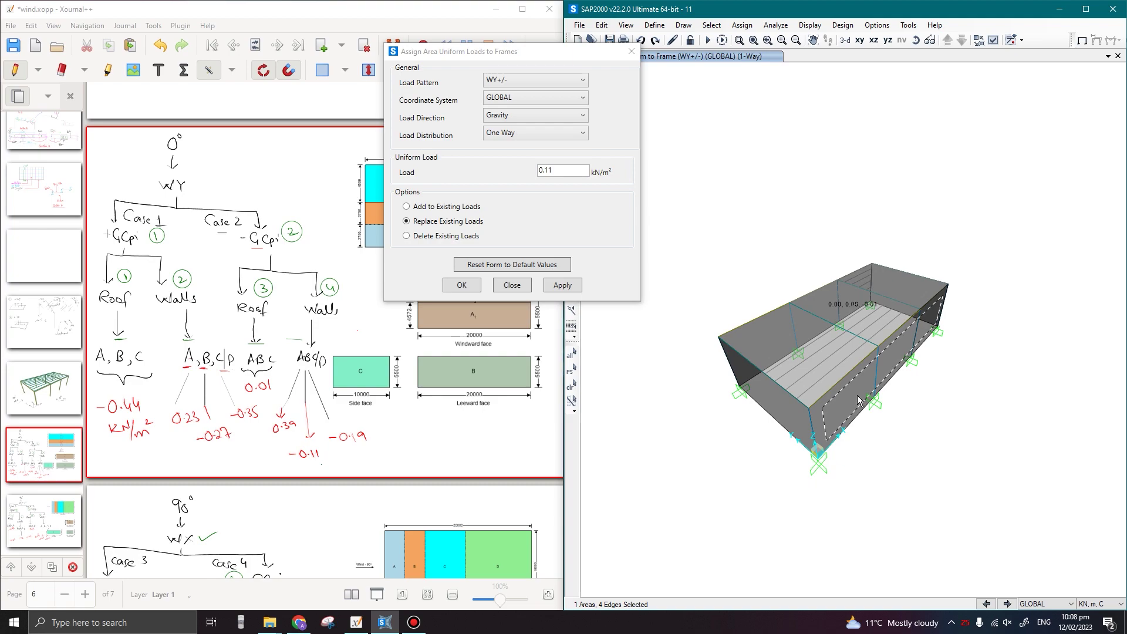
pyautogui.click(534, 99)
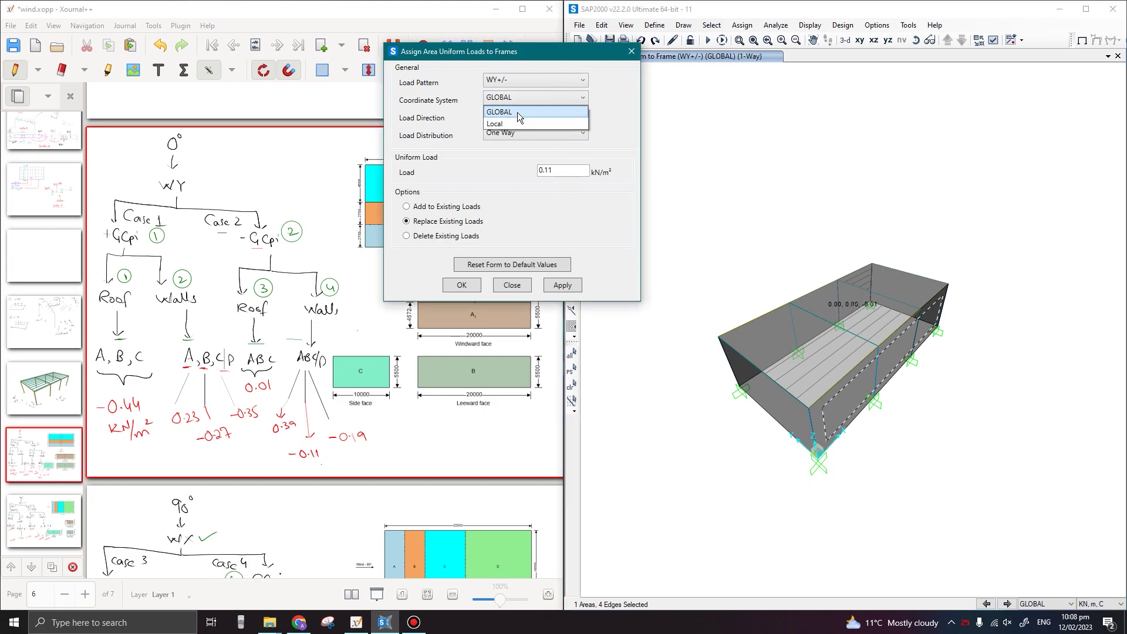
pyautogui.click(516, 112)
pyautogui.click(508, 116)
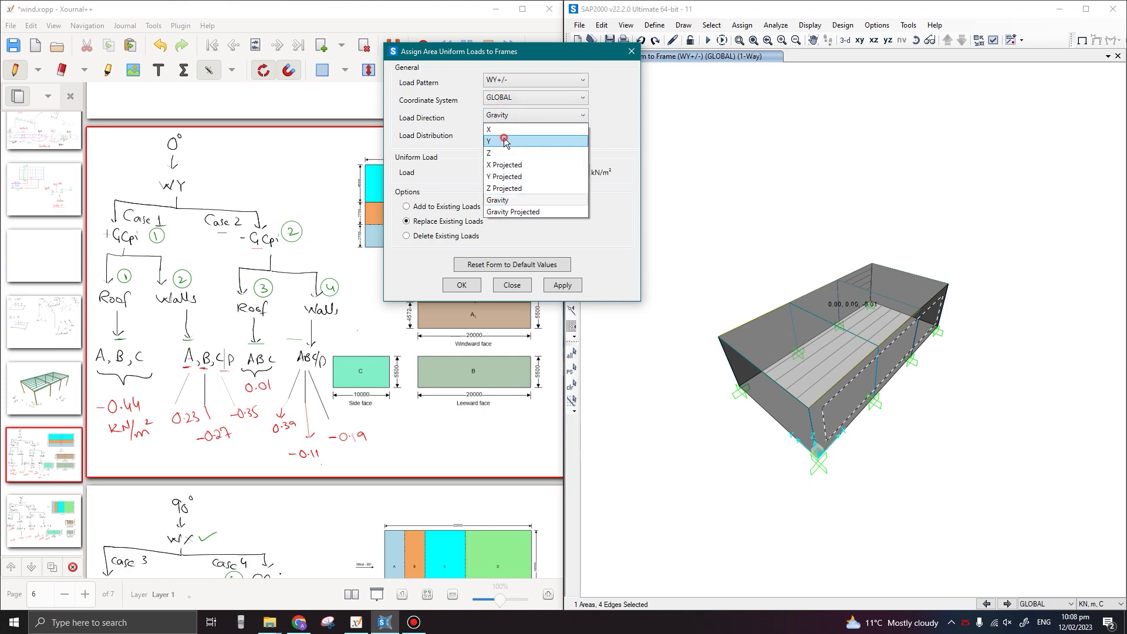
pyautogui.click(505, 141)
pyautogui.doubleClick(560, 170)
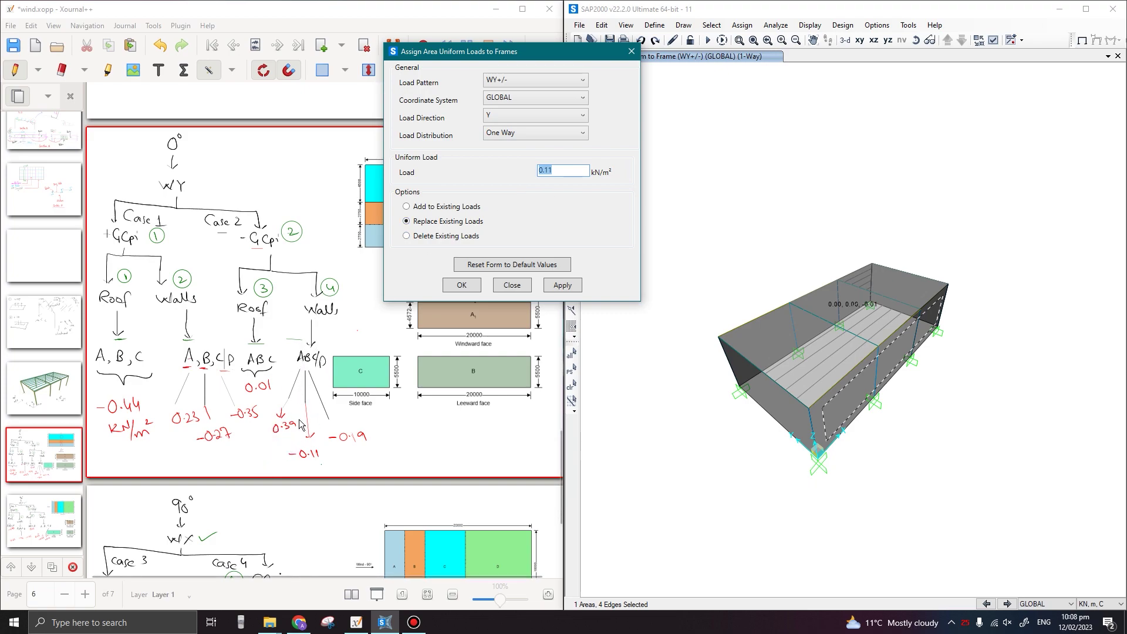
pyautogui.write('0.39')
pyautogui.click(562, 286)
# - Assign a one-way uniform-to-frame load of 0.11 kN/m² in the Y direction to the leeward long wall for pattern WY+/-
pyautogui.keyDown('shift'); pyautogui.moveTo(740, 410); pyautogui.dragTo(827, 365, button='middle'); pyautogui.keyUp('shift')
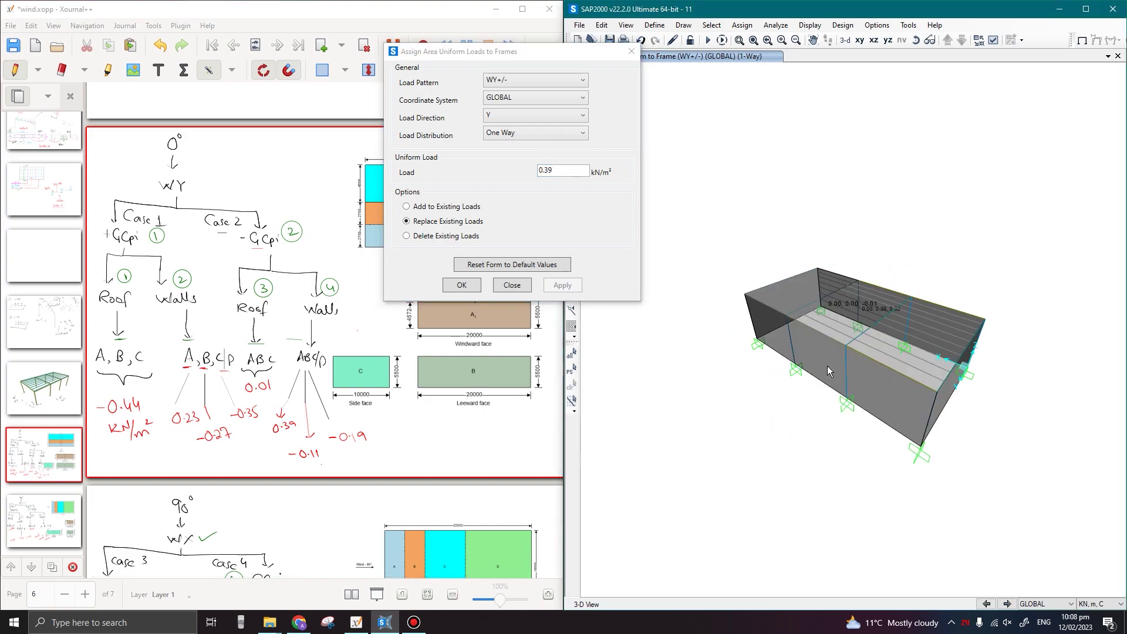
pyautogui.click(827, 365)
pyautogui.doubleClick(565, 170)
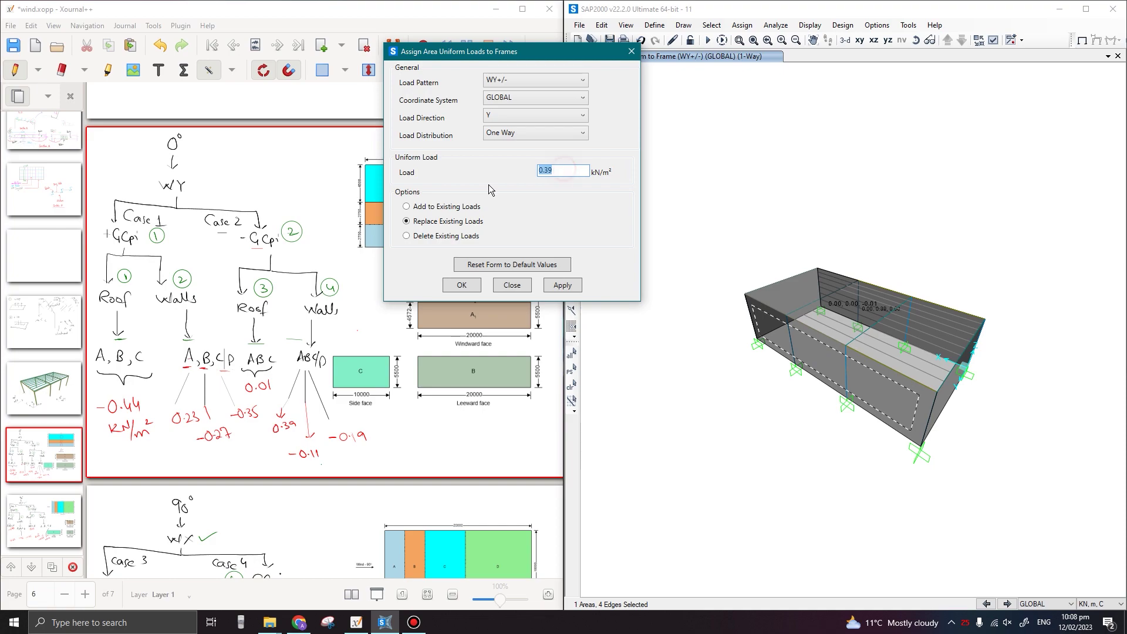
pyautogui.write('0.11')
pyautogui.click(563, 285)
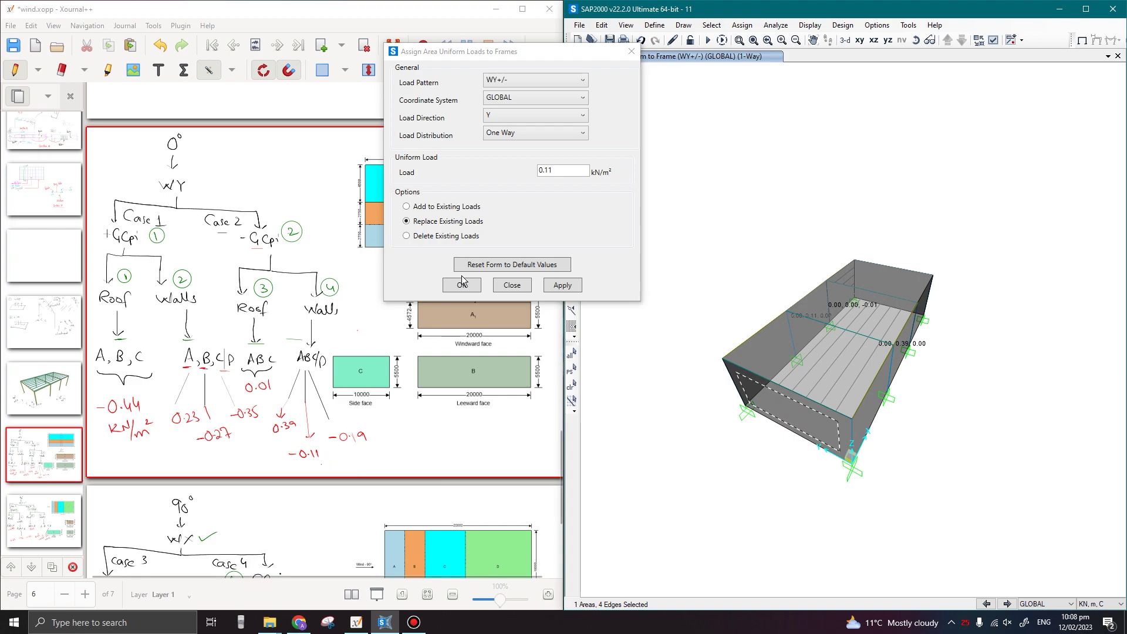
# - Assign a one-way uniform-to-frame load of -0.19 kN/m² in the X direction to the end wall at X=0 for pattern WY+/-
pyautogui.click(513, 117)
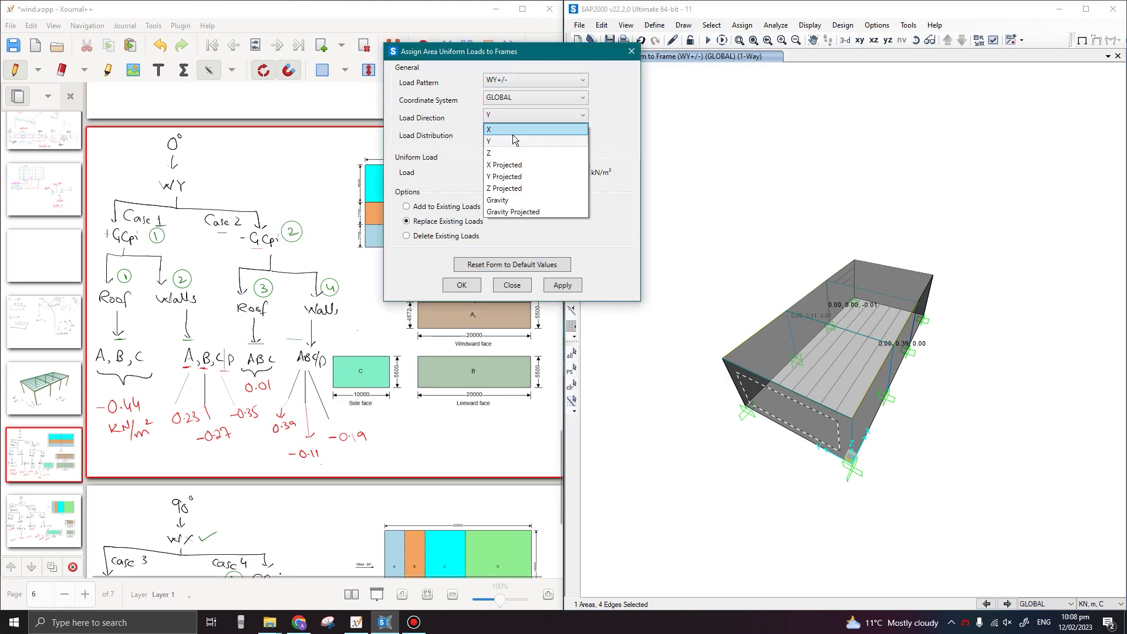
pyautogui.click(512, 135)
pyautogui.press('Tab')
pyautogui.write('-0')
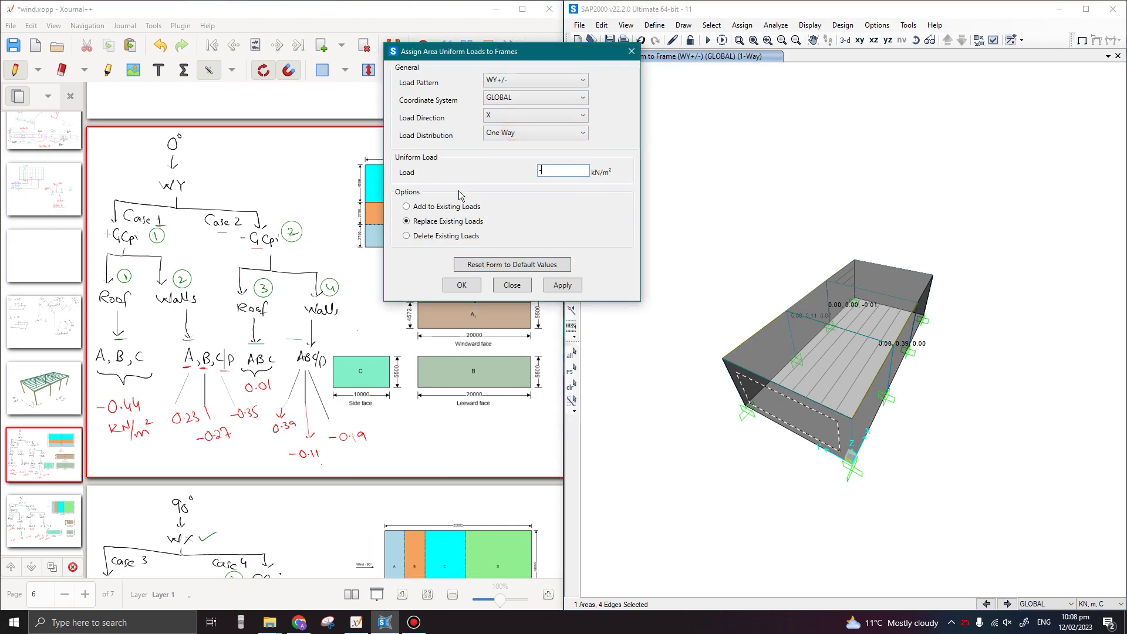
pyautogui.click(562, 284)
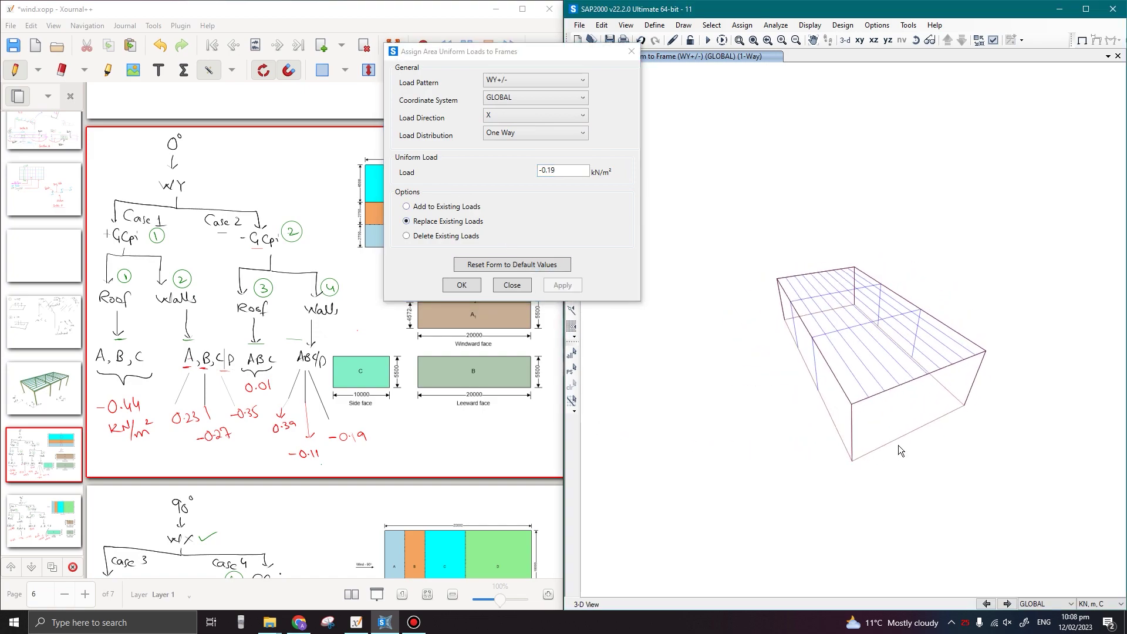
# - Assign a one-way uniform-to-frame load of 0.19 kN/m² in the X direction to the opposite end wall for pattern WY+/-
pyautogui.click(562, 170)
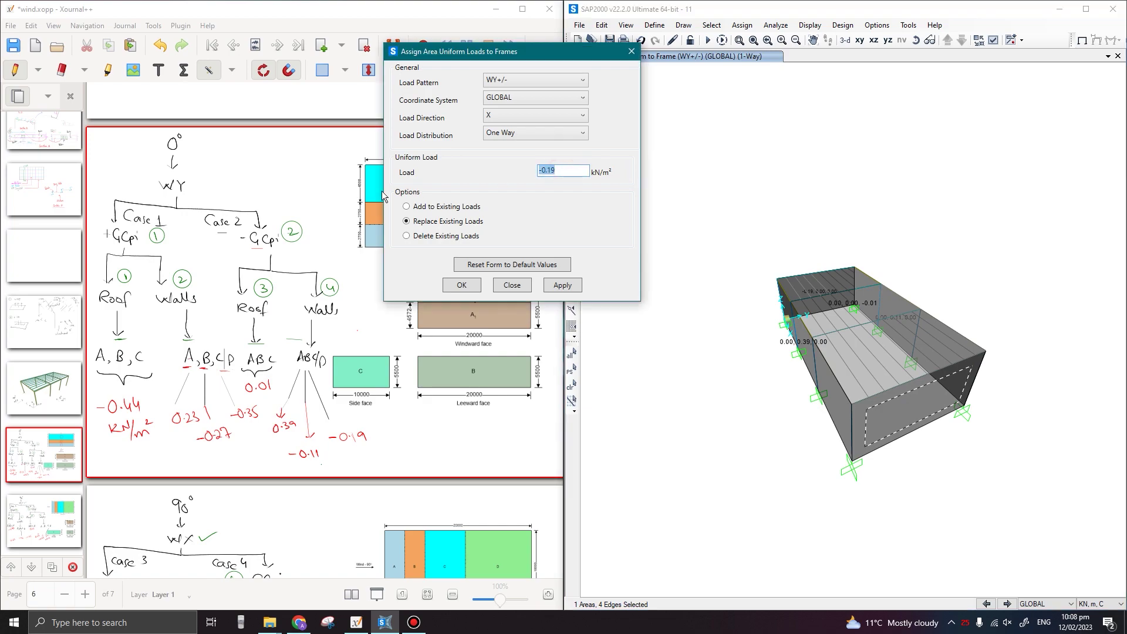
pyautogui.write('0.19')
pyautogui.click(563, 284)
pyautogui.keyDown('shift'); pyautogui.moveTo(771, 384); pyautogui.dragTo(1017, 416, button='middle'); pyautogui.keyUp('shift')
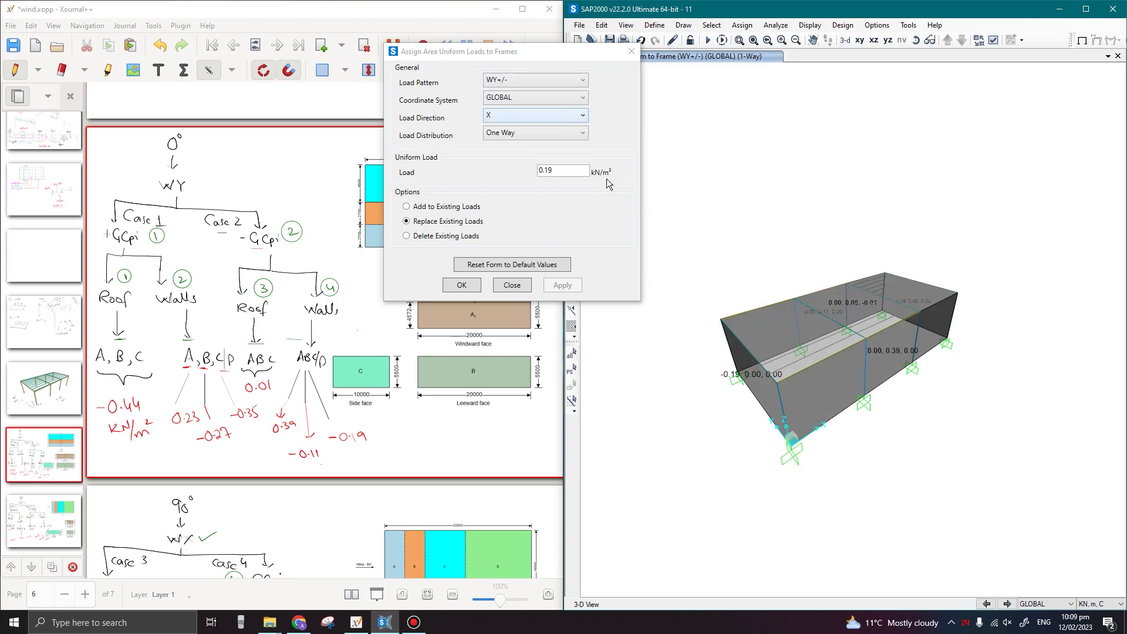
pyautogui.keyDown('shift'); pyautogui.moveTo(837, 393); pyautogui.dragTo(835, 365, button='middle'); pyautogui.keyUp('shift')
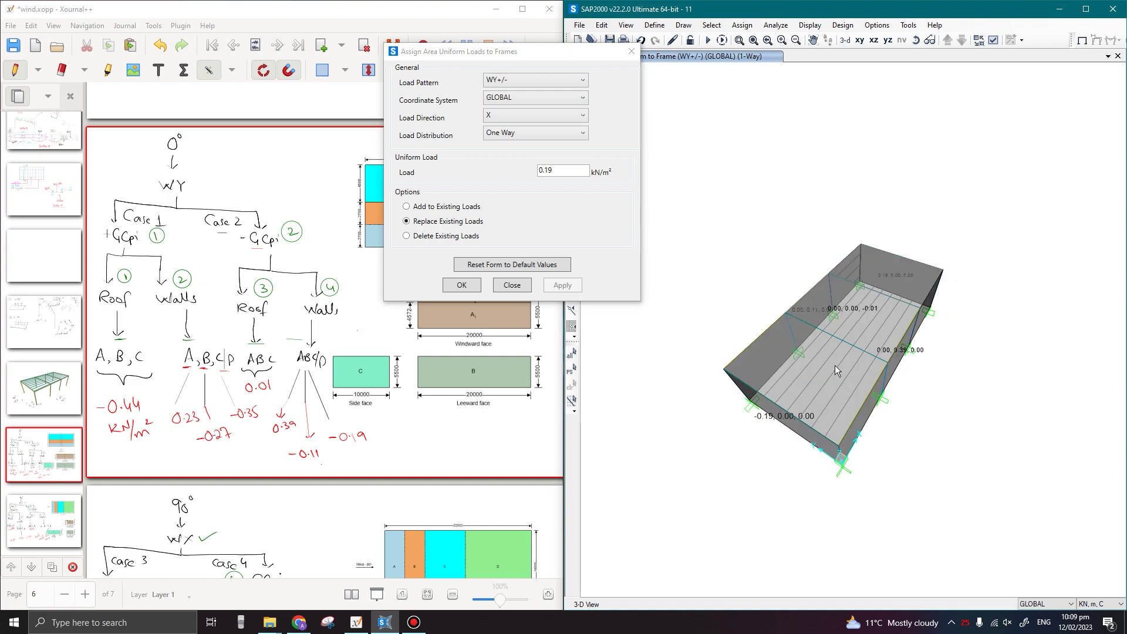
# - Assign a one-way uniform-to-frame load of -0.43 kN/m² in the Gravity direction to the roof area for pattern WX+/+
pyautogui.click(835, 365)
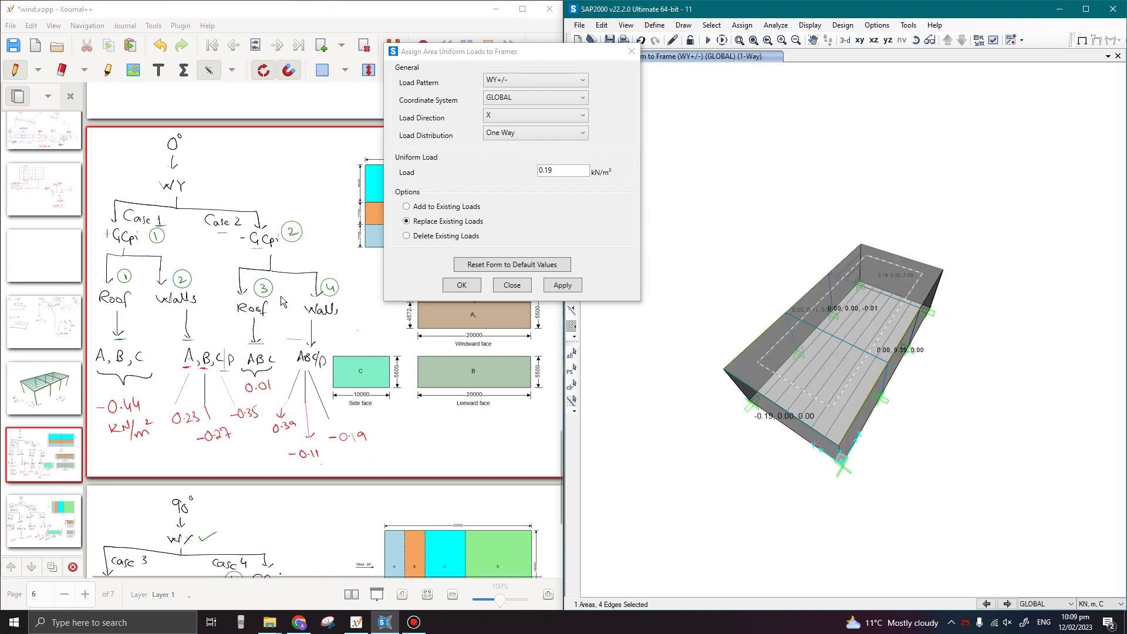
pyautogui.scroll(-5, 281, 300)
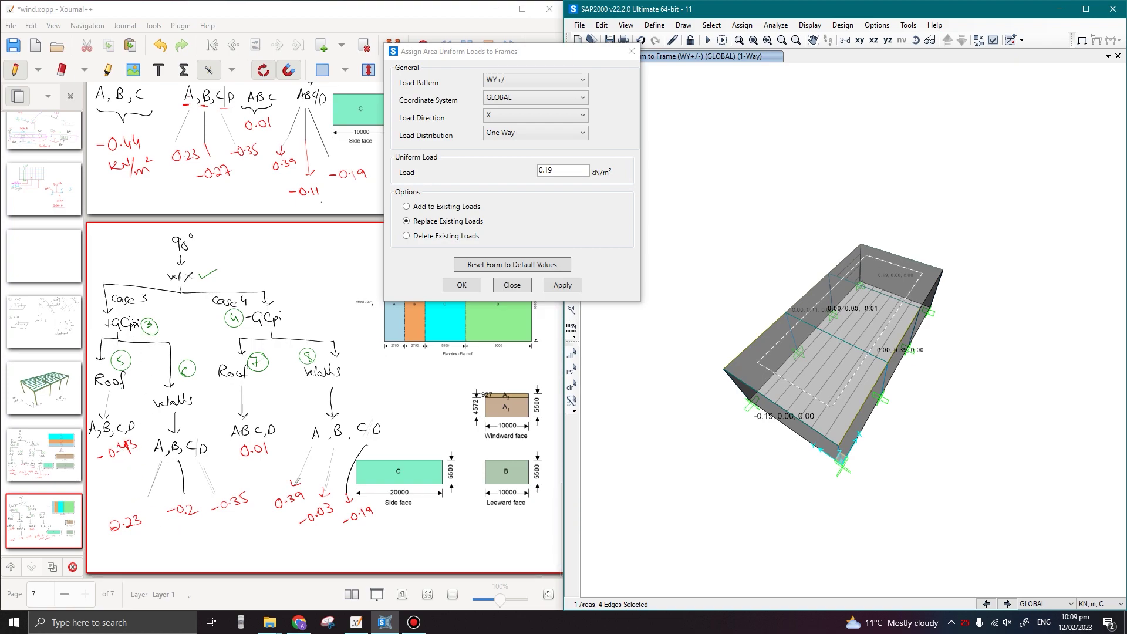
pyautogui.click(510, 80)
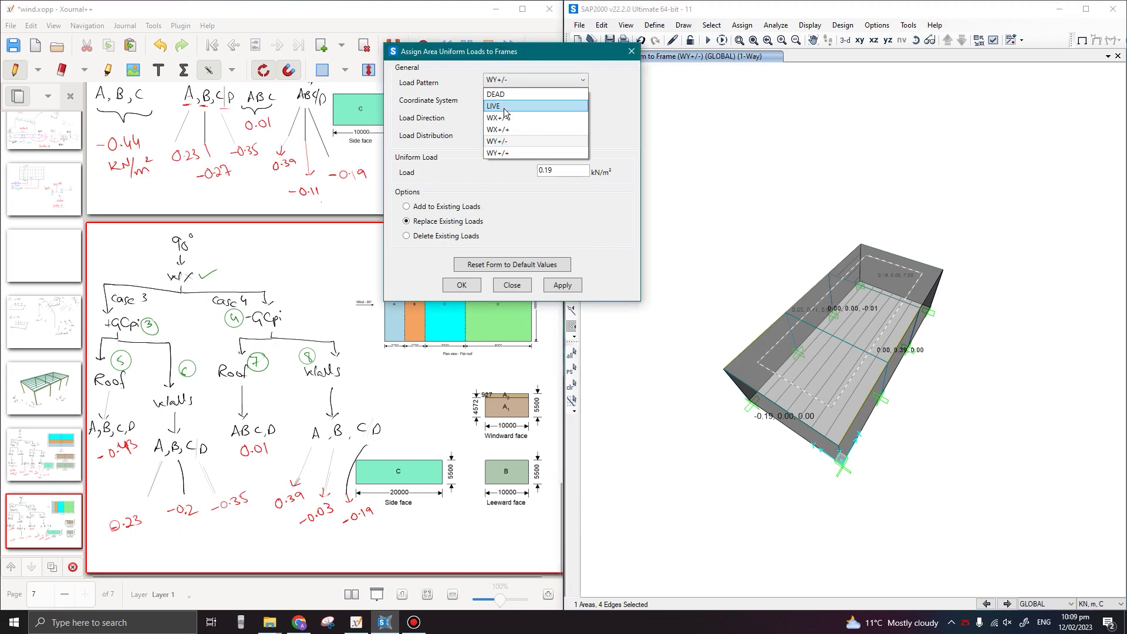
pyautogui.click(512, 130)
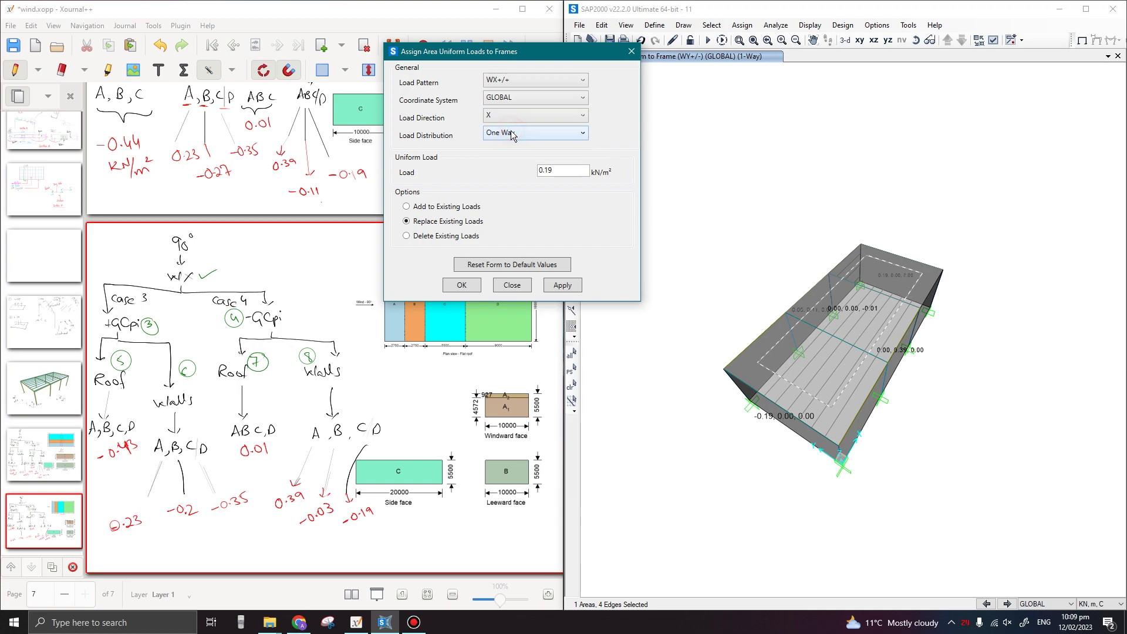
pyautogui.click(514, 117)
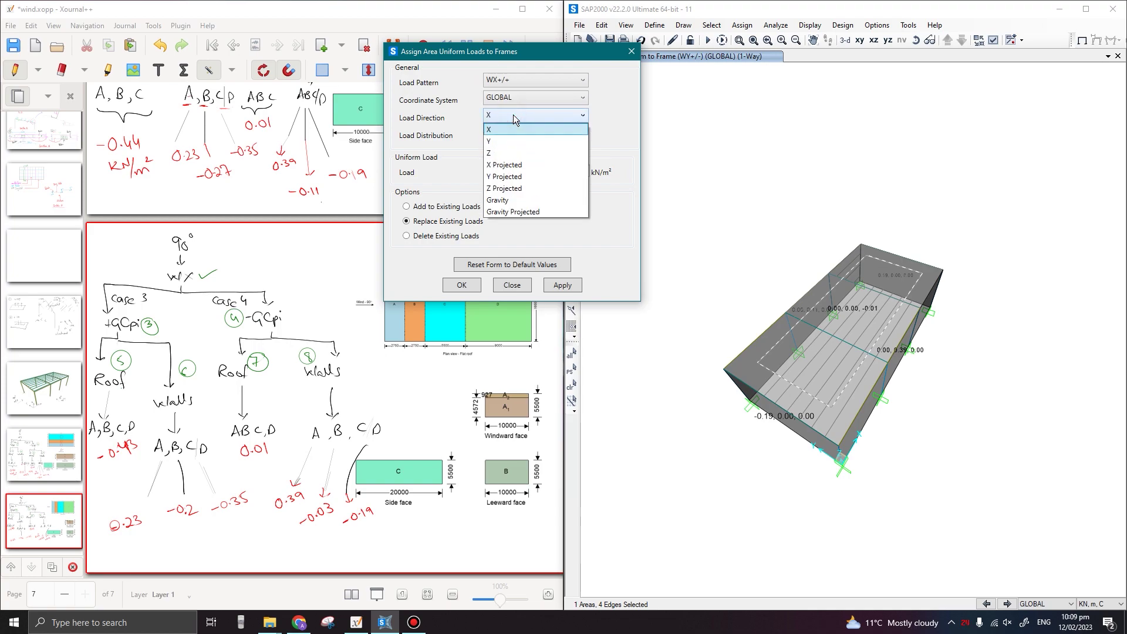
pyautogui.click(499, 200)
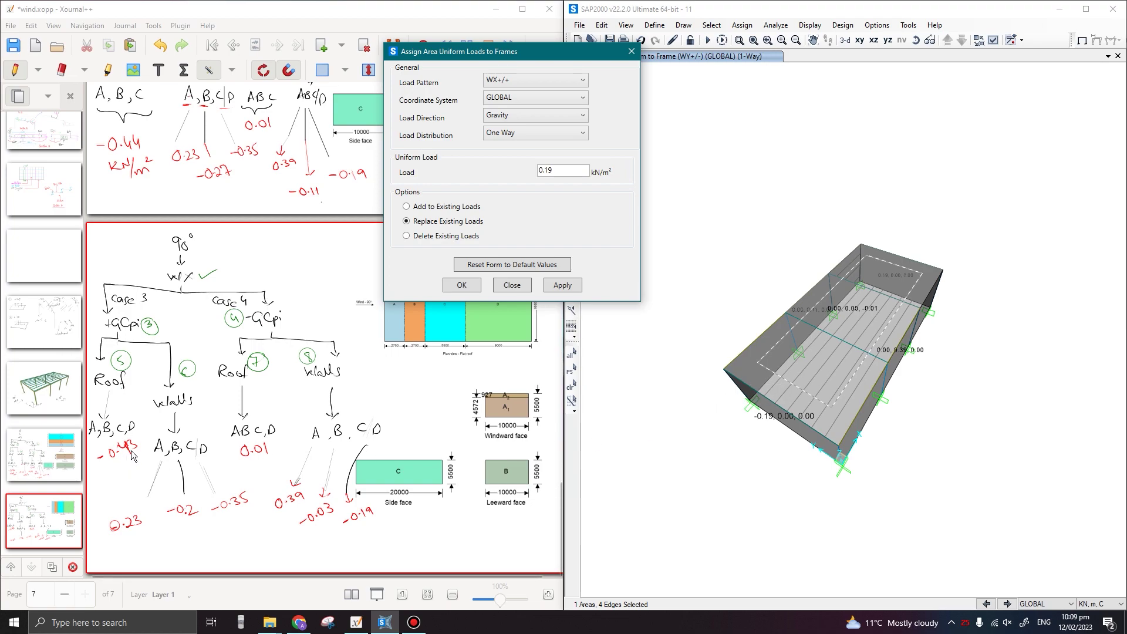
pyautogui.click(466, 188)
pyautogui.write('-')
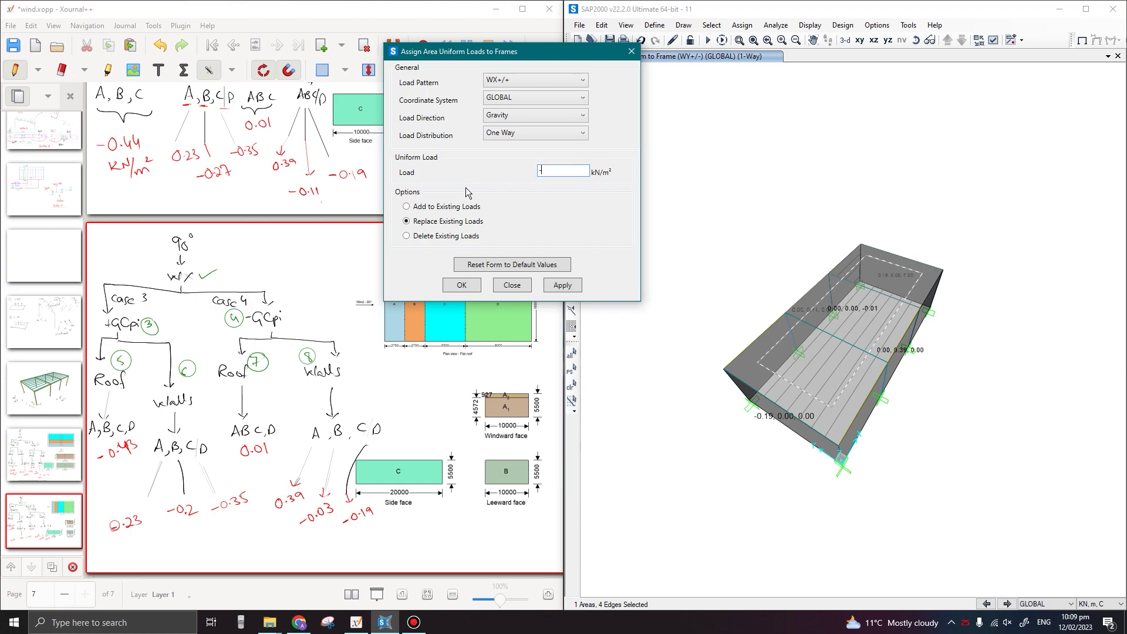
pyautogui.write('0.43')
pyautogui.click(563, 286)
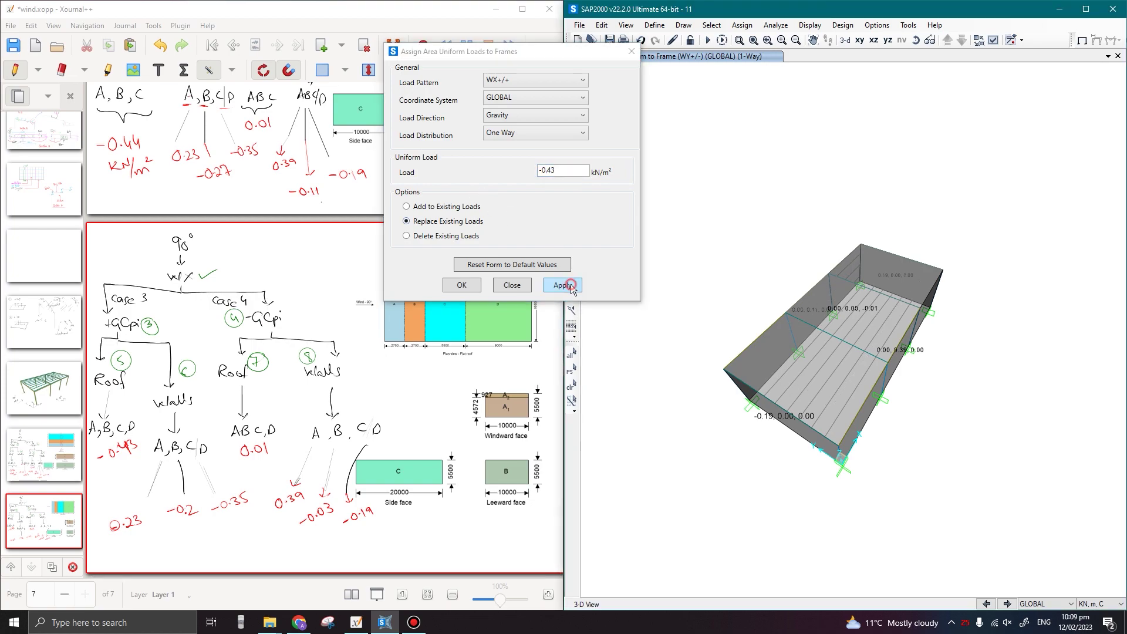
# - Assign a one-way uniform-to-frame load of 0.23 kN/m² in the X direction to the windward end wall at X=0 for pattern WX+/+
pyautogui.click(787, 416)
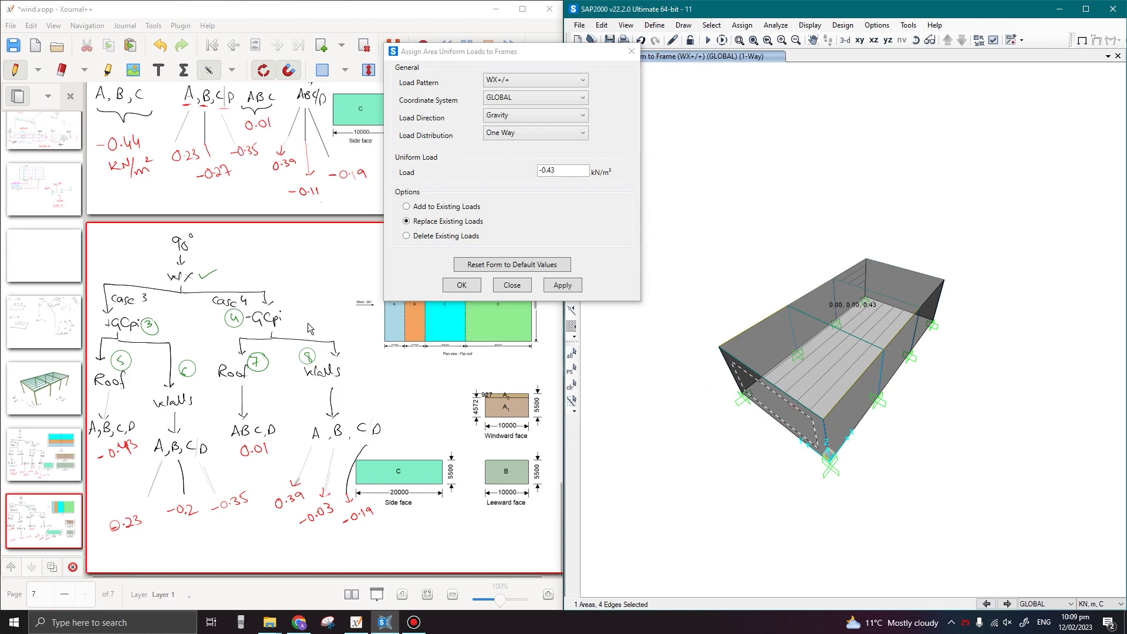
pyautogui.click(521, 115)
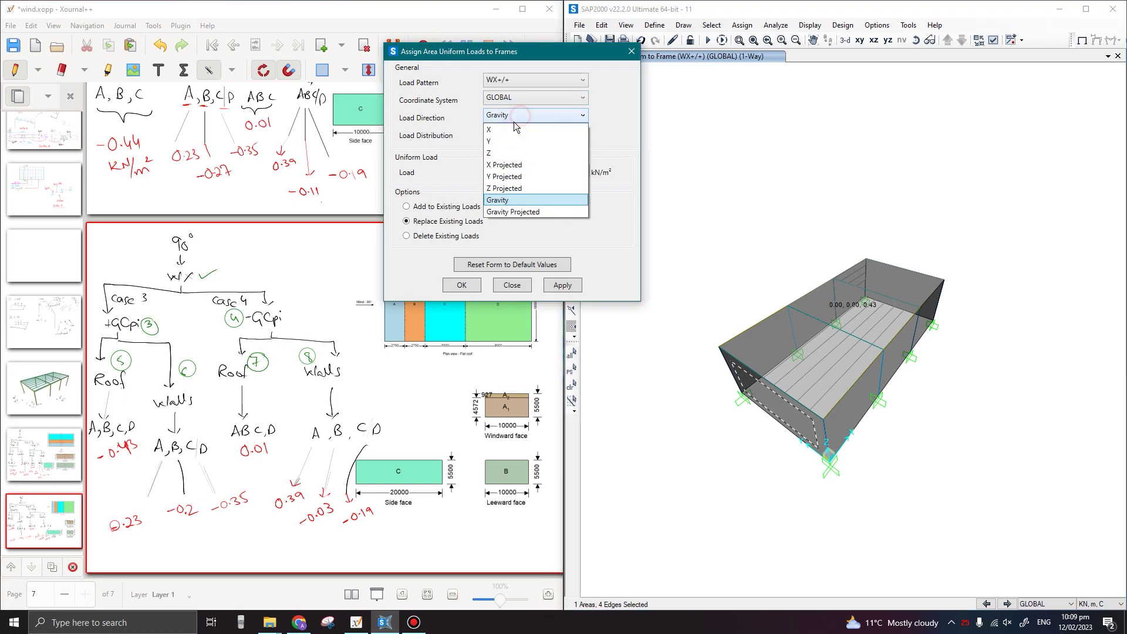
pyautogui.click(546, 129)
pyautogui.press('Tab')
pyautogui.press('Tab')
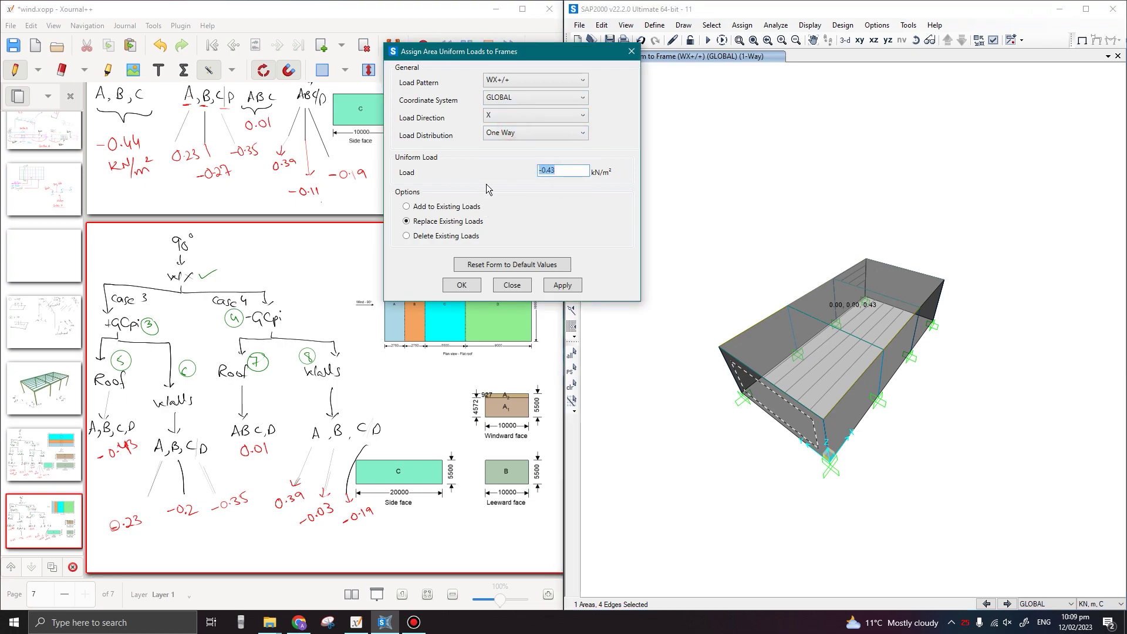
pyautogui.write('0.23')
pyautogui.click(563, 285)
# - Assign a one-way uniform-to-frame load of 0.2 kN/m² in the X direction to the leeward end wall for pattern WX+/+
pyautogui.keyDown('shift'); pyautogui.moveTo(792, 463); pyautogui.dragTo(840, 427, button='middle'); pyautogui.keyUp('shift')
pyautogui.click(839, 427)
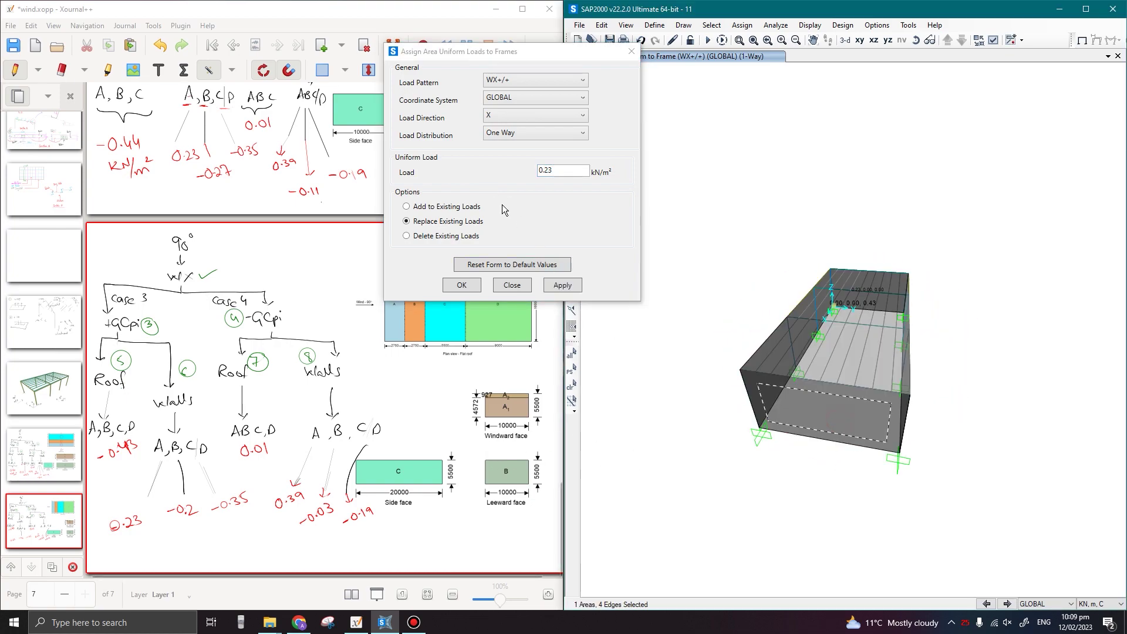
pyautogui.click(569, 174)
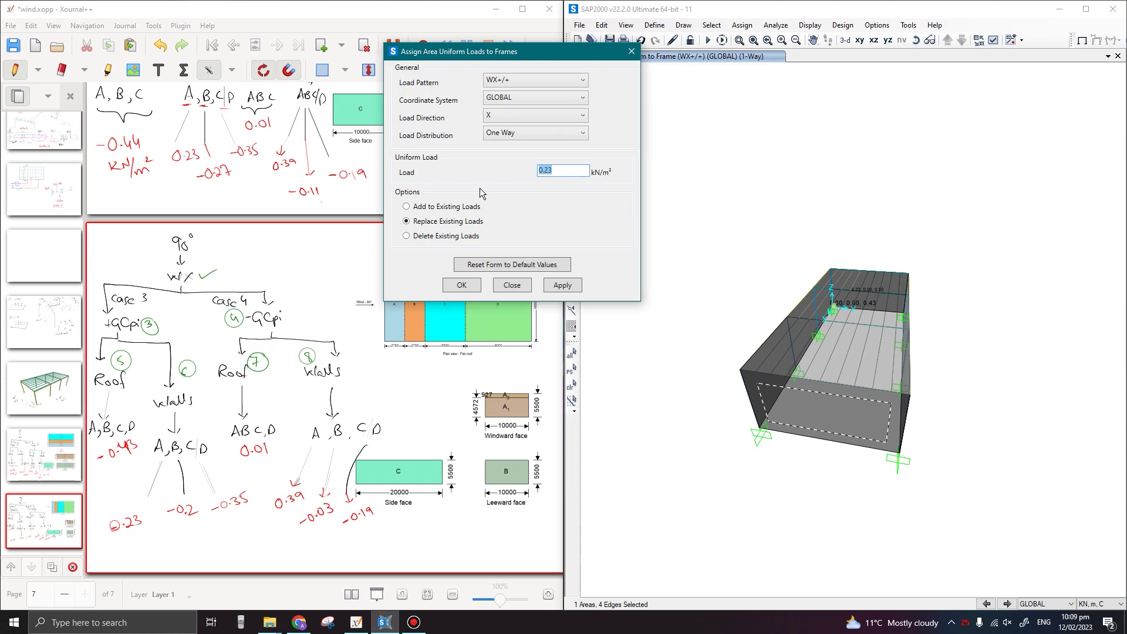
pyautogui.write('0.')
pyautogui.click(562, 287)
# - Assign a one-way uniform-to-frame load of -0.35 kN/m² in the Y direction to the long side wall at Y=0 for pattern WX+/+
pyautogui.keyDown('shift'); pyautogui.moveTo(781, 429); pyautogui.dragTo(1082, 437, button='middle'); pyautogui.keyUp('shift')
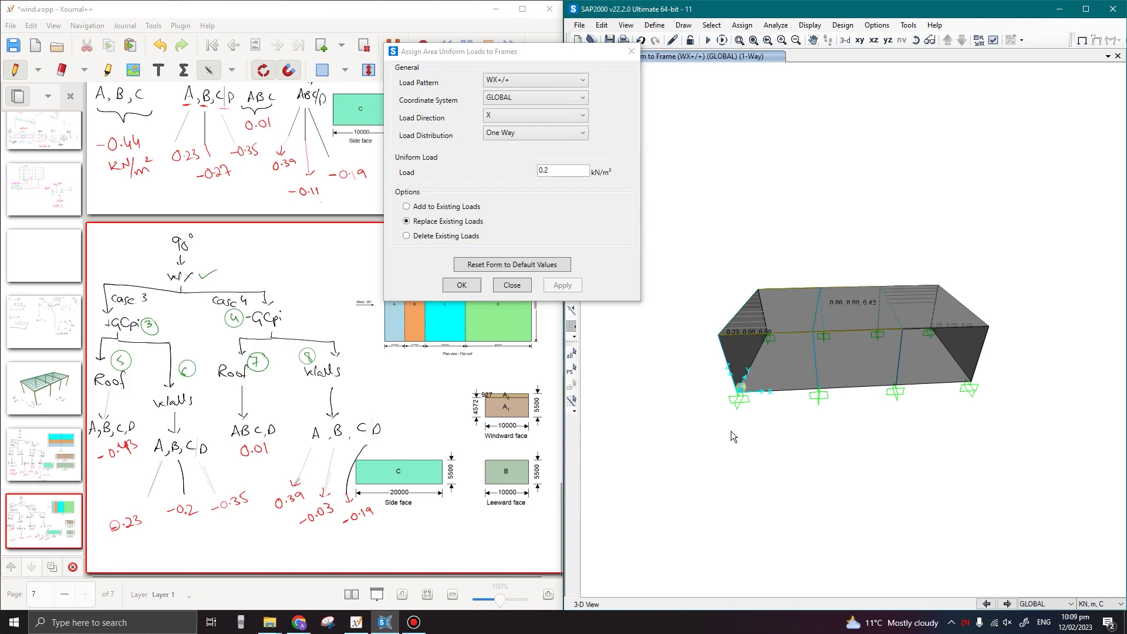
pyautogui.moveTo(732, 433)
pyautogui.keyDown('shift'); pyautogui.mouseDown(button='middle')
pyautogui.moveTo(900, 457)
pyautogui.moveTo(846, 396)
pyautogui.mouseUp(button='middle'); pyautogui.keyUp('shift')
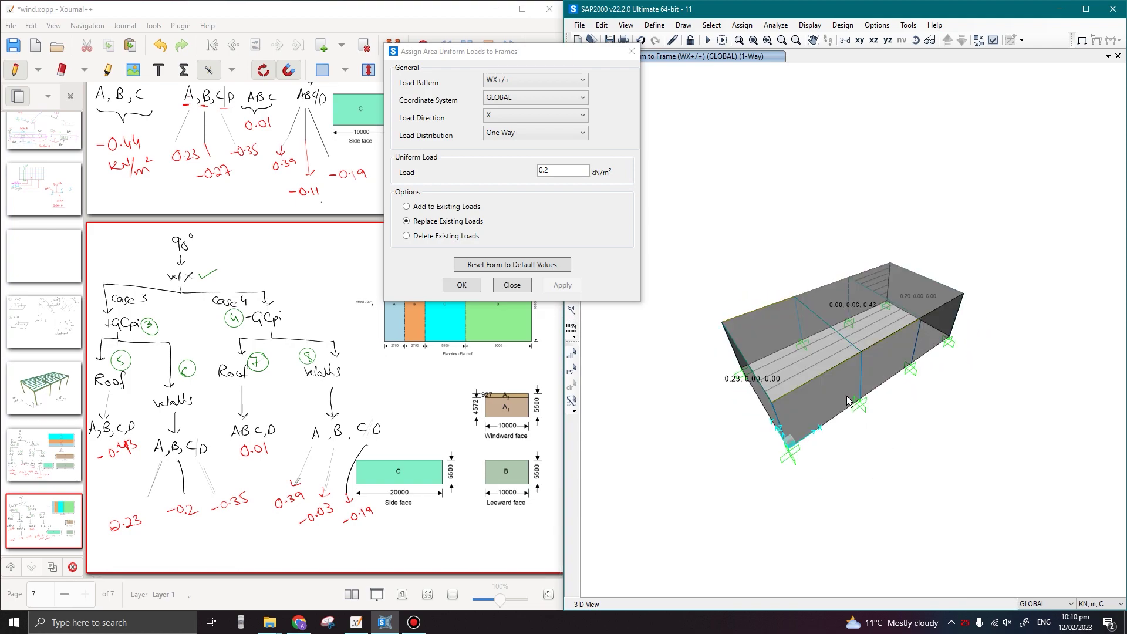
pyautogui.click(838, 390)
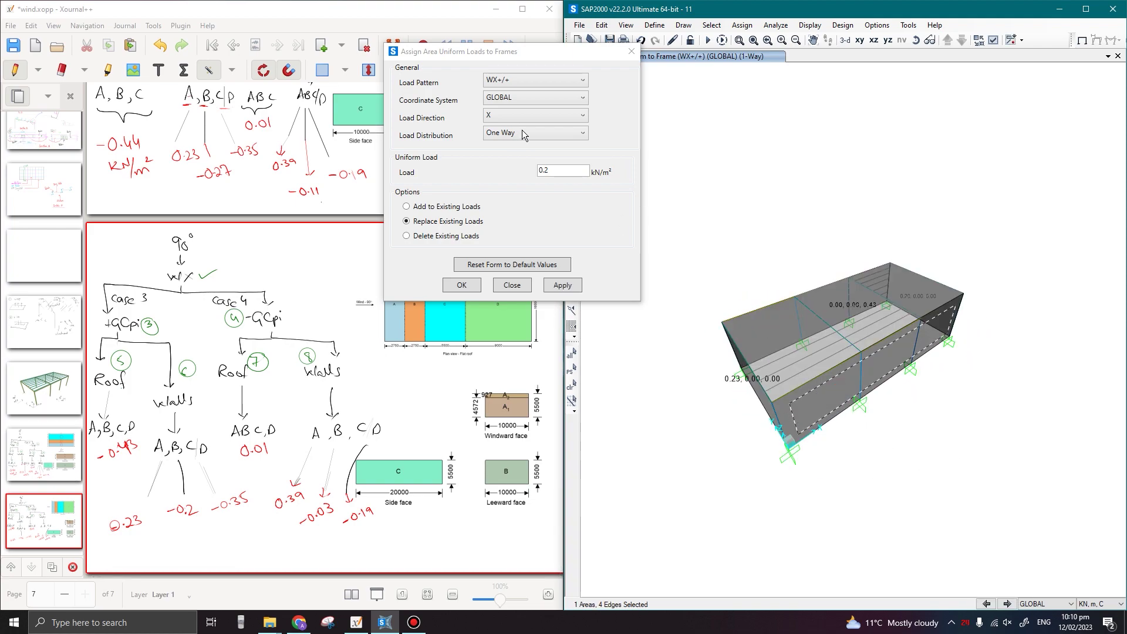
pyautogui.click(534, 116)
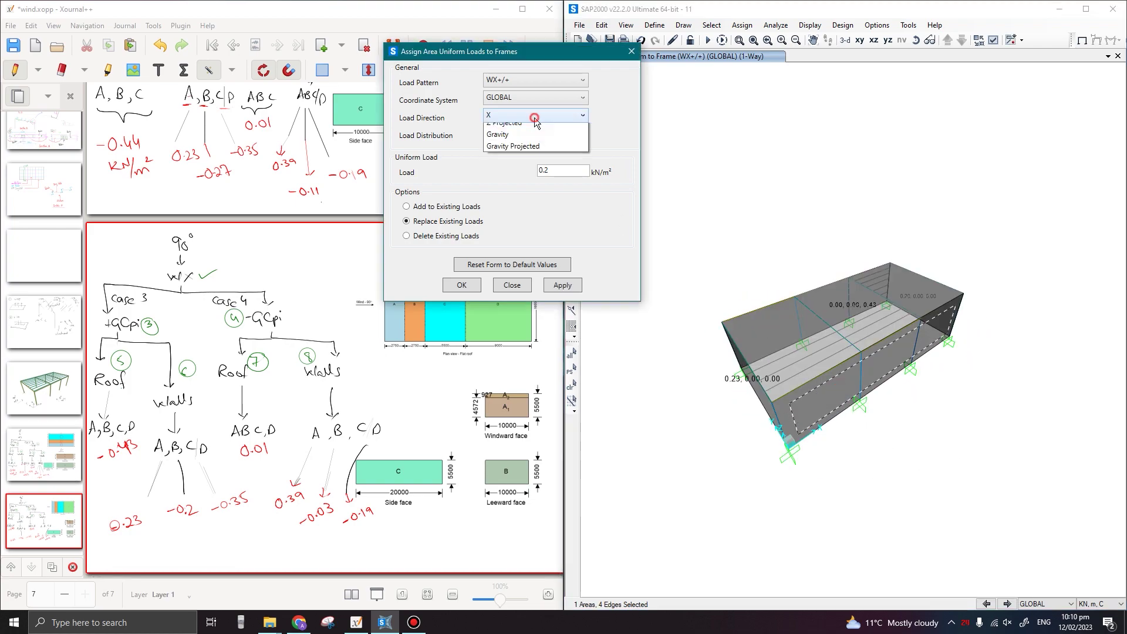
pyautogui.doubleClick(555, 171)
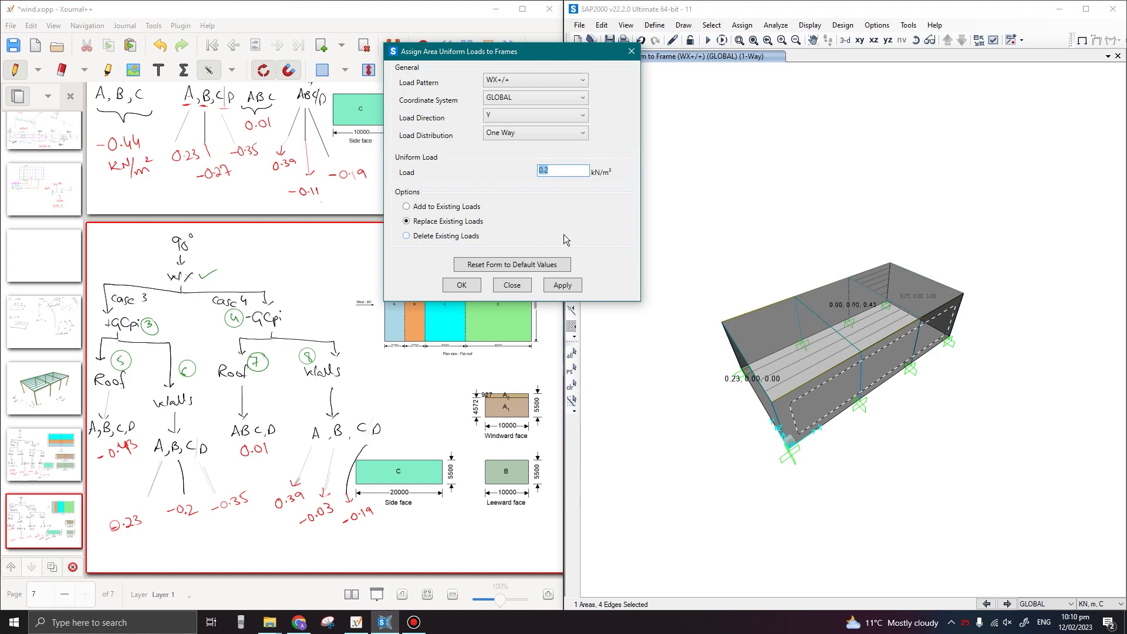
pyautogui.write('-0.35')
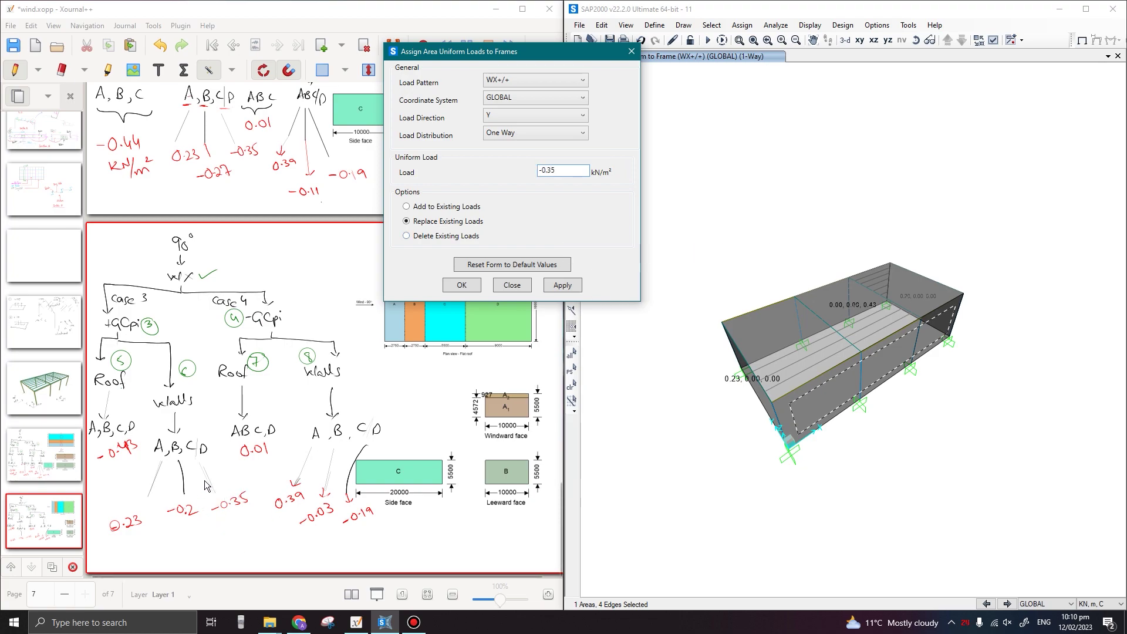
pyautogui.click(562, 285)
# - Assign a one-way uniform-to-frame load of 0.35 kN/m² in the Y direction to the opposite long side wall for pattern WX+/+
pyautogui.keyDown('shift'); pyautogui.moveTo(782, 513); pyautogui.dragTo(841, 365, button='middle'); pyautogui.keyUp('shift')
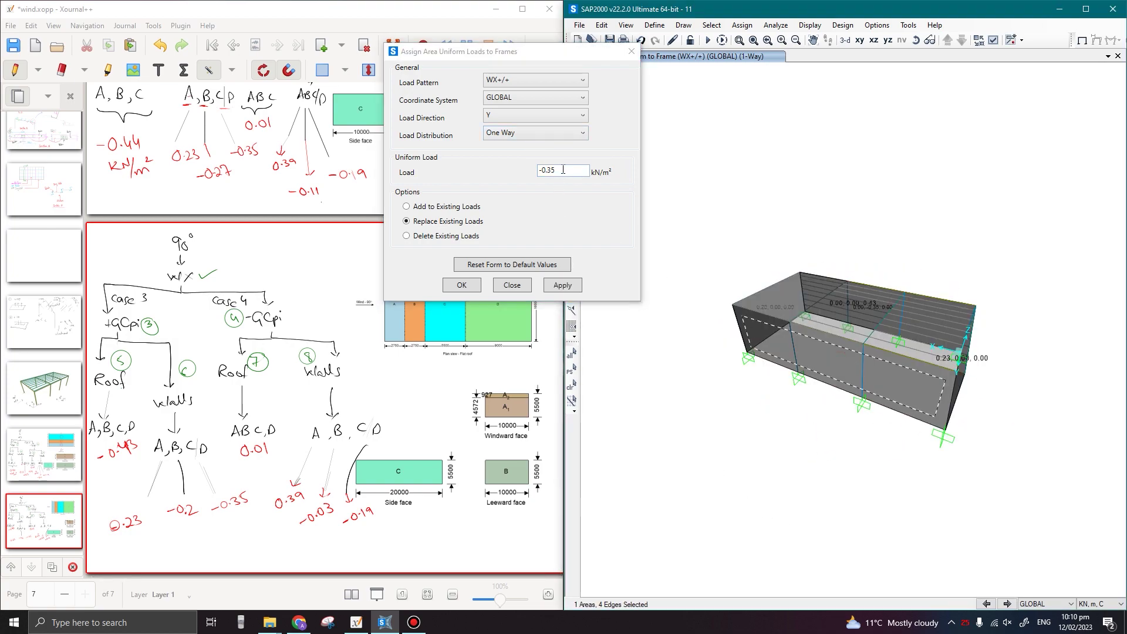
pyautogui.press('Home')
pyautogui.press('Delete')
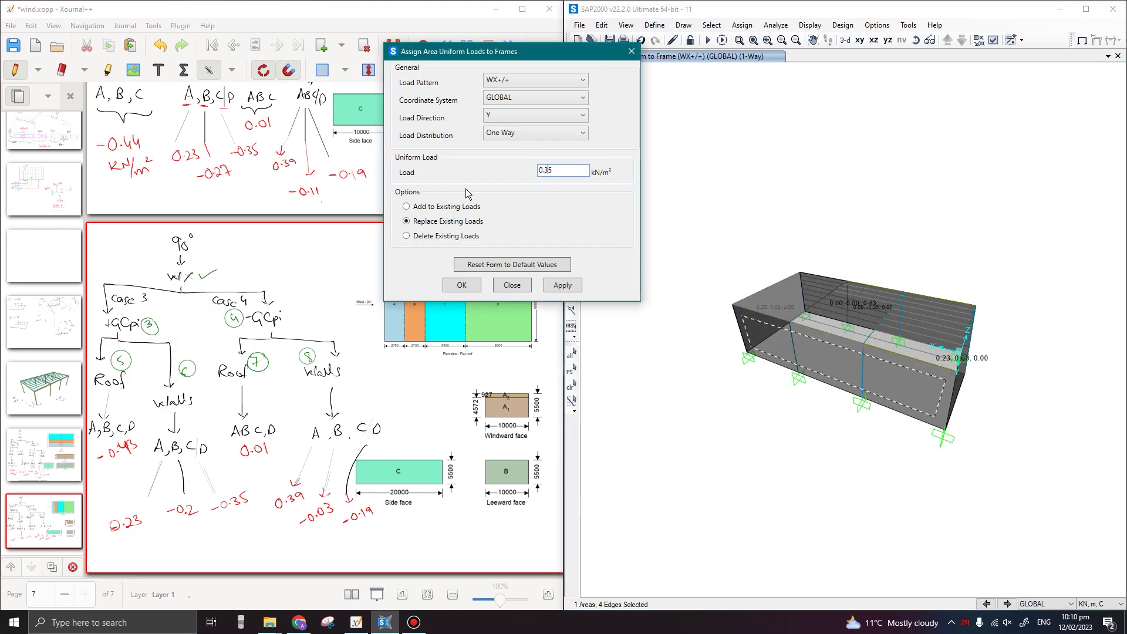
pyautogui.click(575, 286)
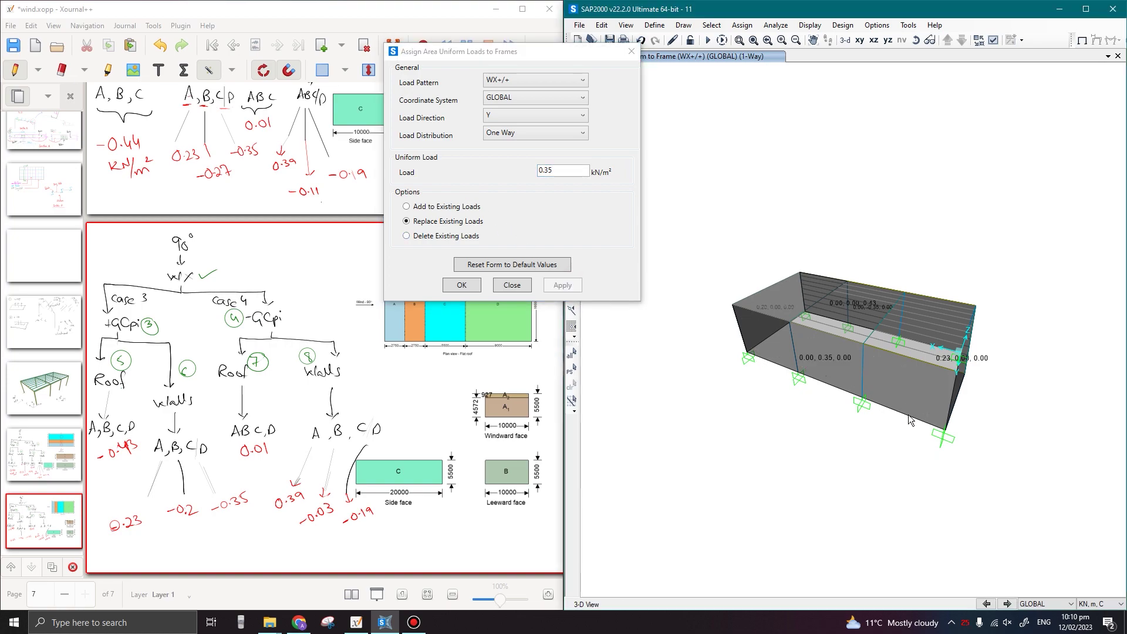
# - Assign a one-way uniform-to-frame load of 0.01 kN/m² in the Gravity direction to the roof area for pattern WX+/-
pyautogui.moveTo(851, 411)
pyautogui.keyDown('shift'); pyautogui.mouseDown(button='middle')
pyautogui.moveTo(717, 427)
pyautogui.moveTo(516, 491)
pyautogui.mouseUp(button='middle'); pyautogui.keyUp('shift')
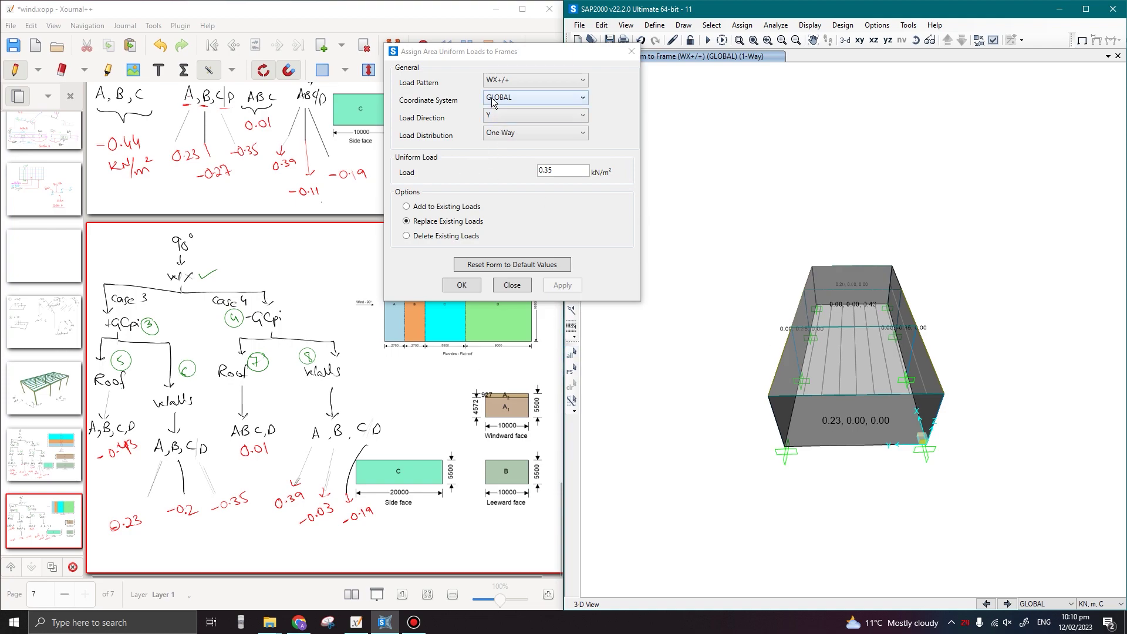
pyautogui.click(514, 81)
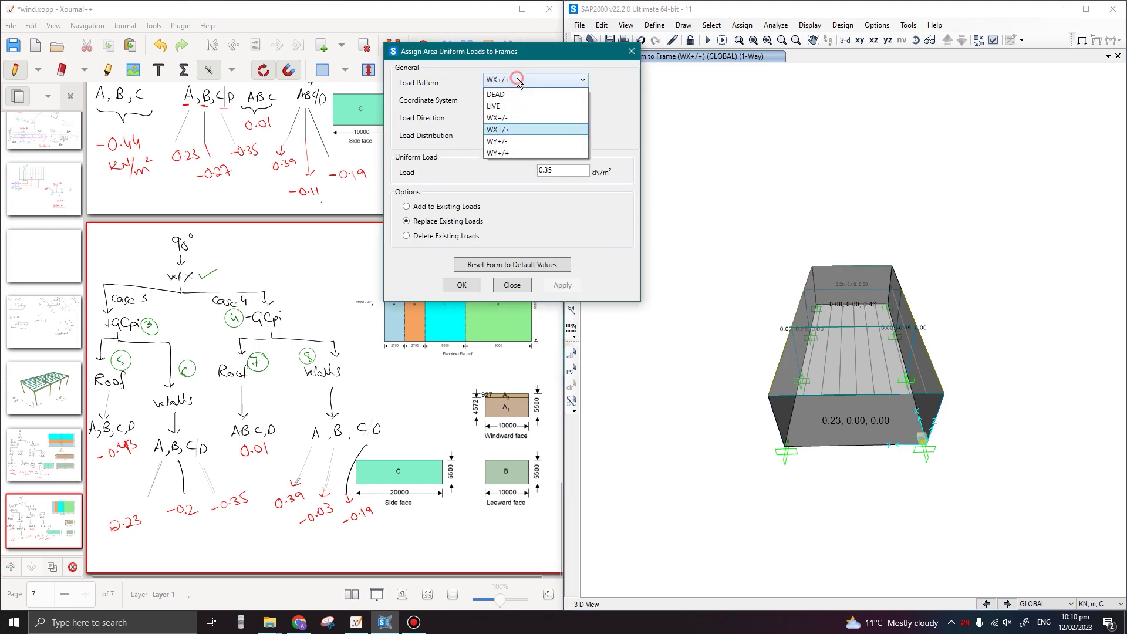
pyautogui.click(509, 118)
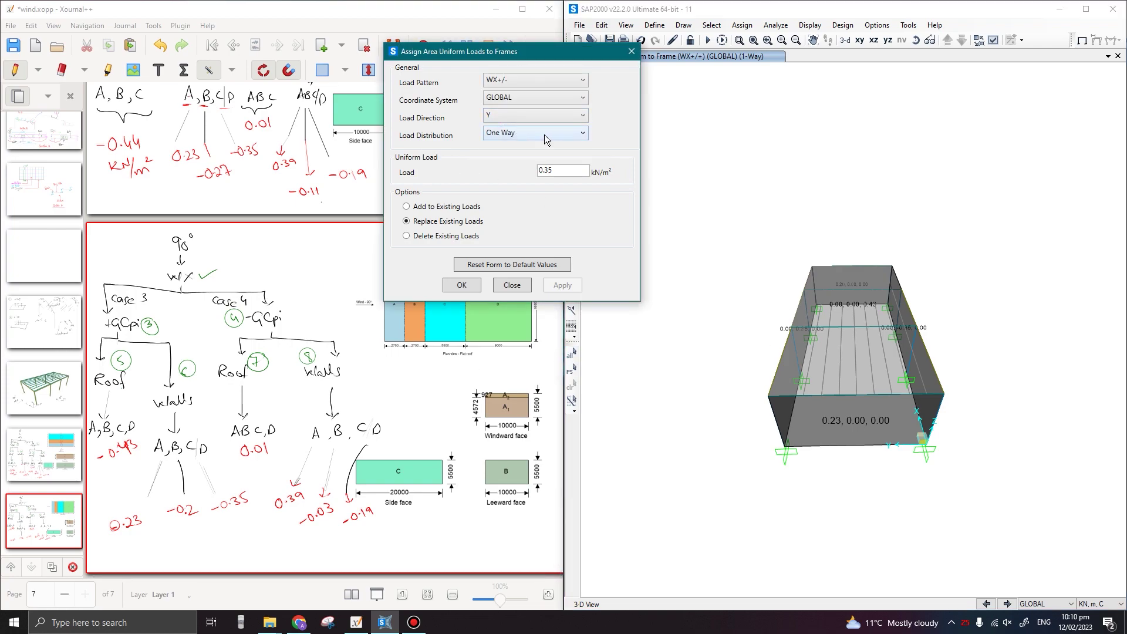
pyautogui.click(884, 379)
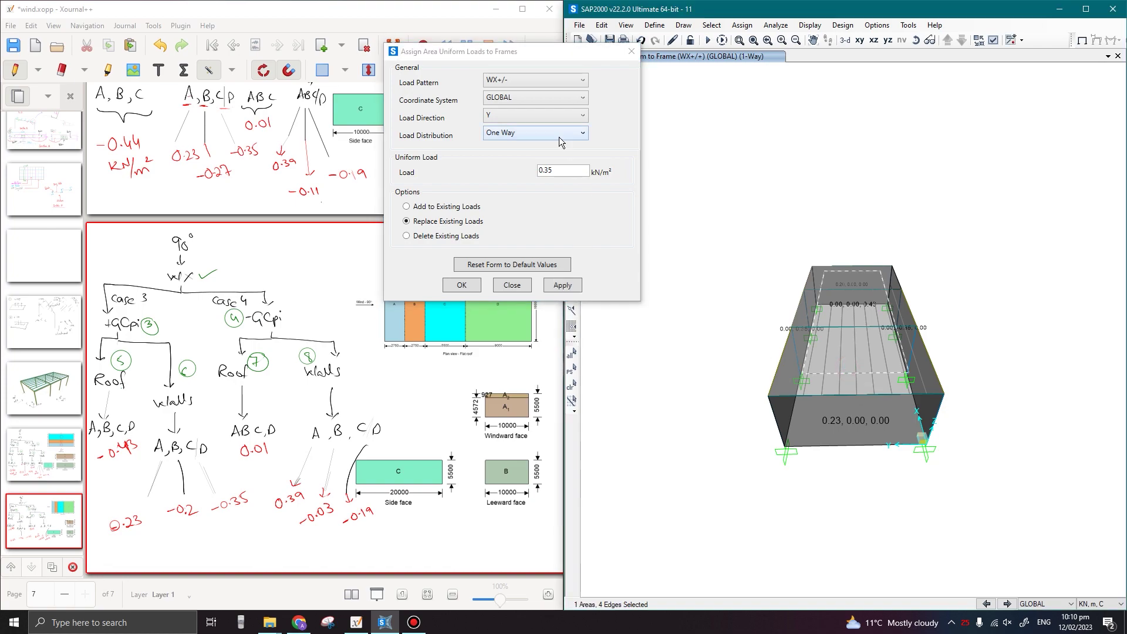
pyautogui.click(520, 114)
pyautogui.click(511, 197)
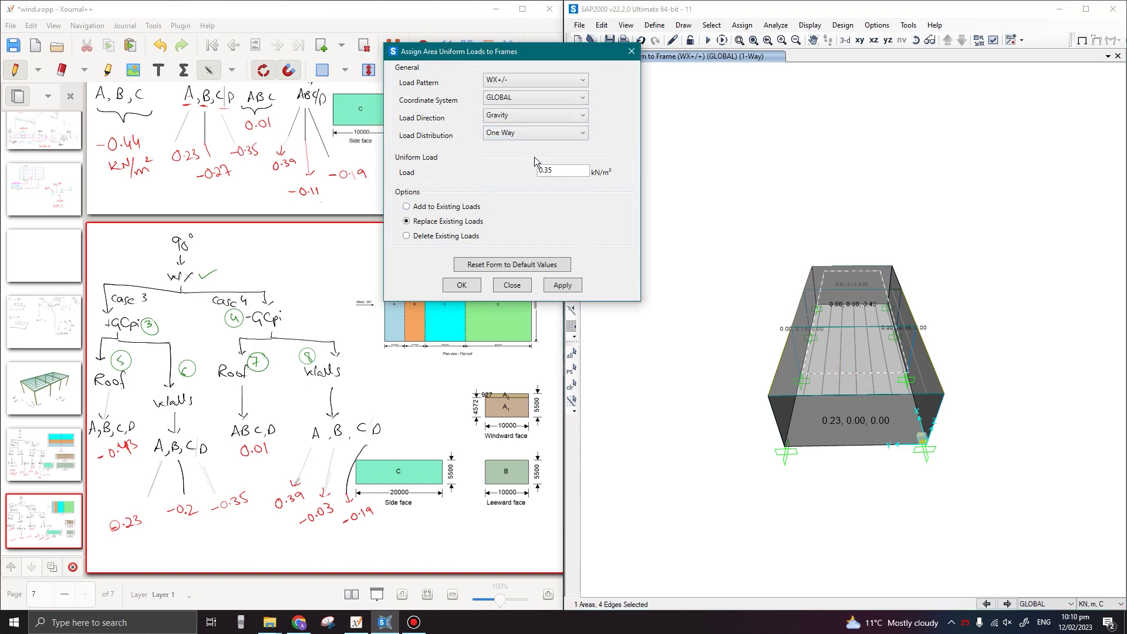
pyautogui.doubleClick(562, 171)
pyautogui.write('0.01')
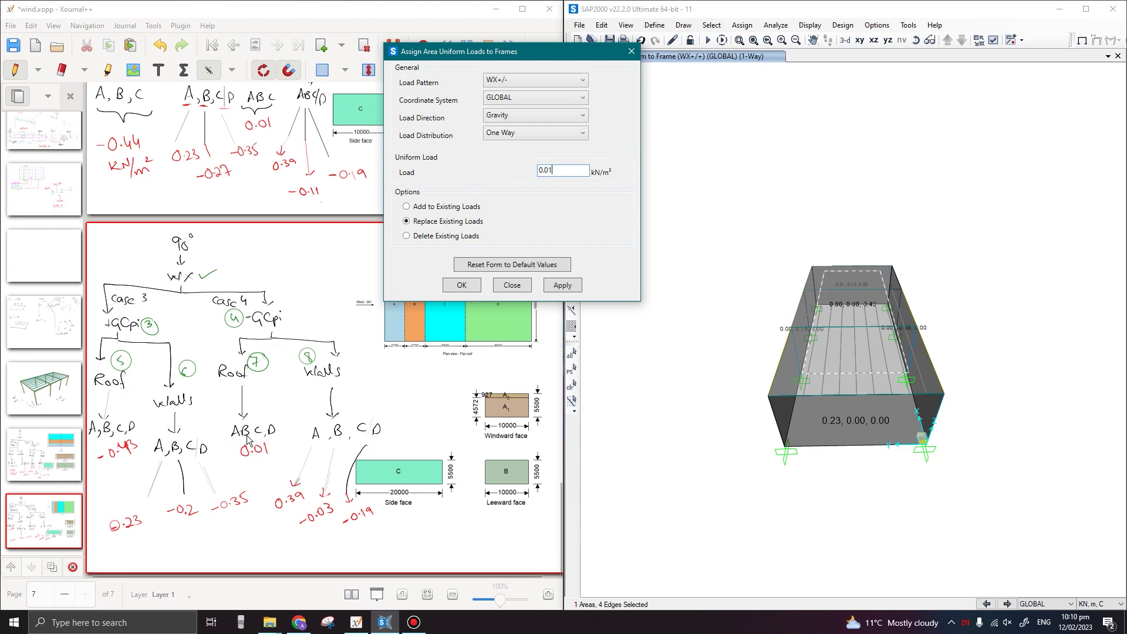
pyautogui.click(562, 285)
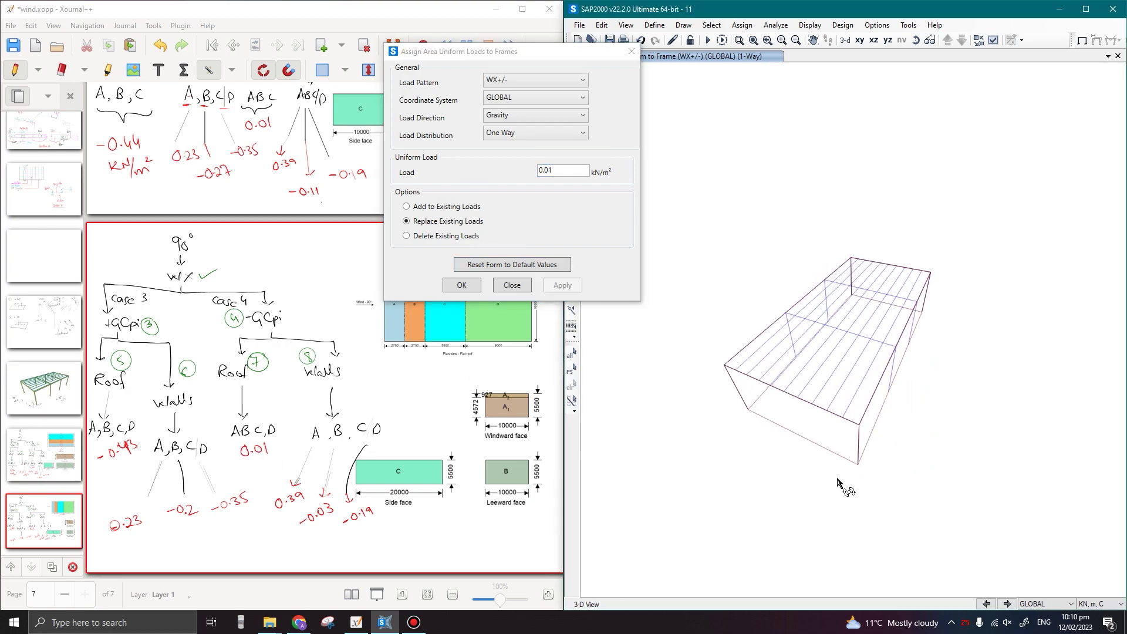
# - Assign a one-way uniform-to-frame load of 0.39 kN/m² in the X direction to the windward end wall at X=0 for pattern WX+/-
pyautogui.click(762, 425)
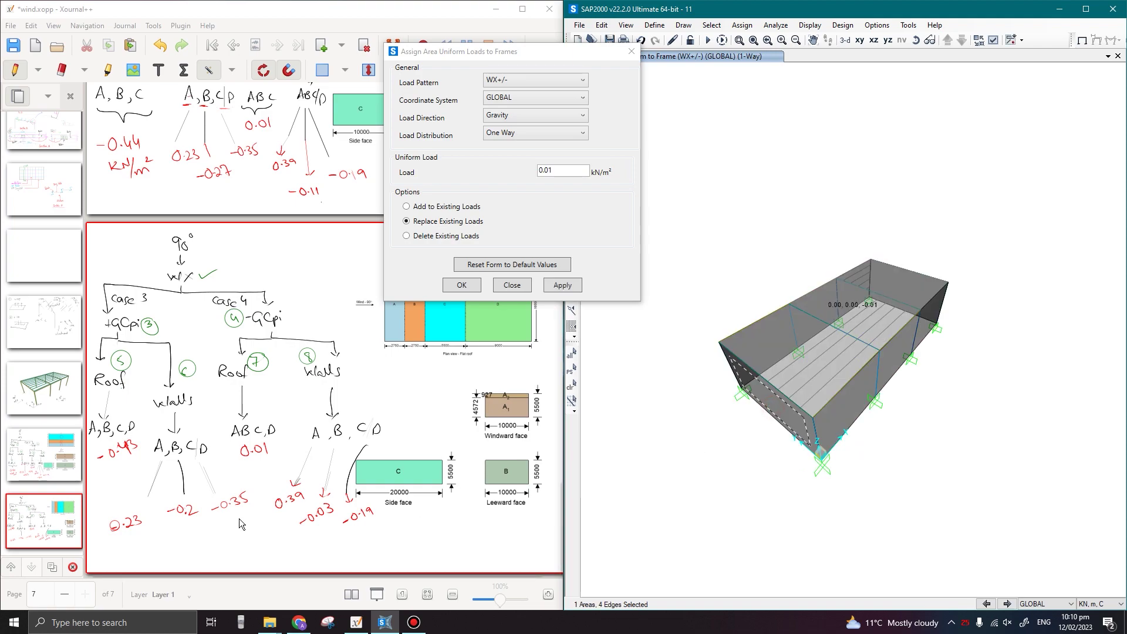
pyautogui.doubleClick(579, 169)
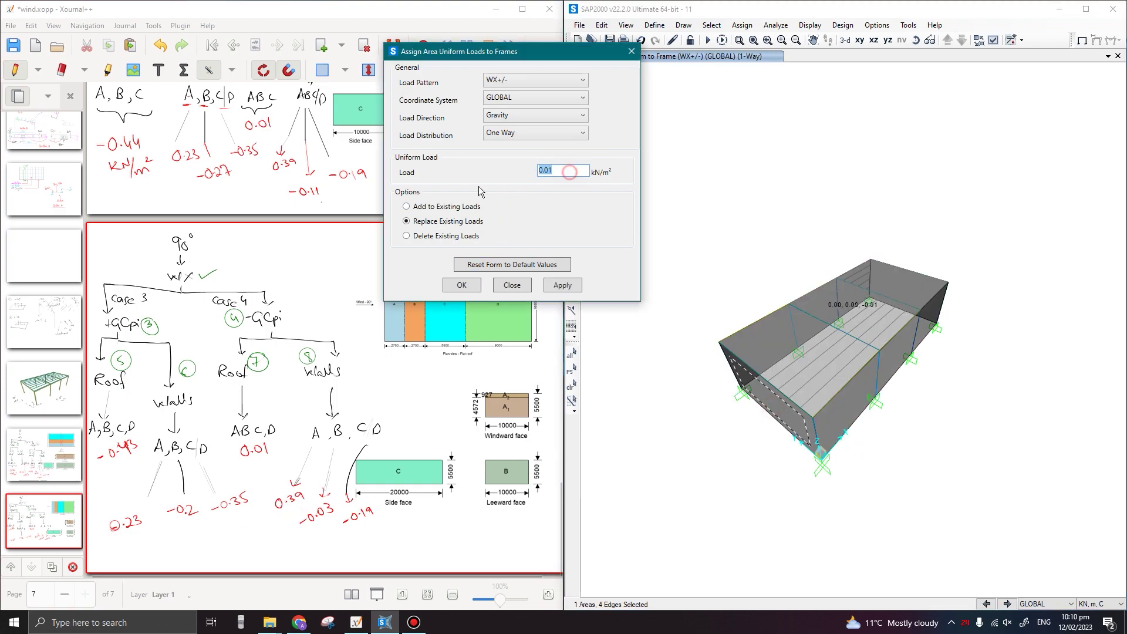
pyautogui.write('0.39')
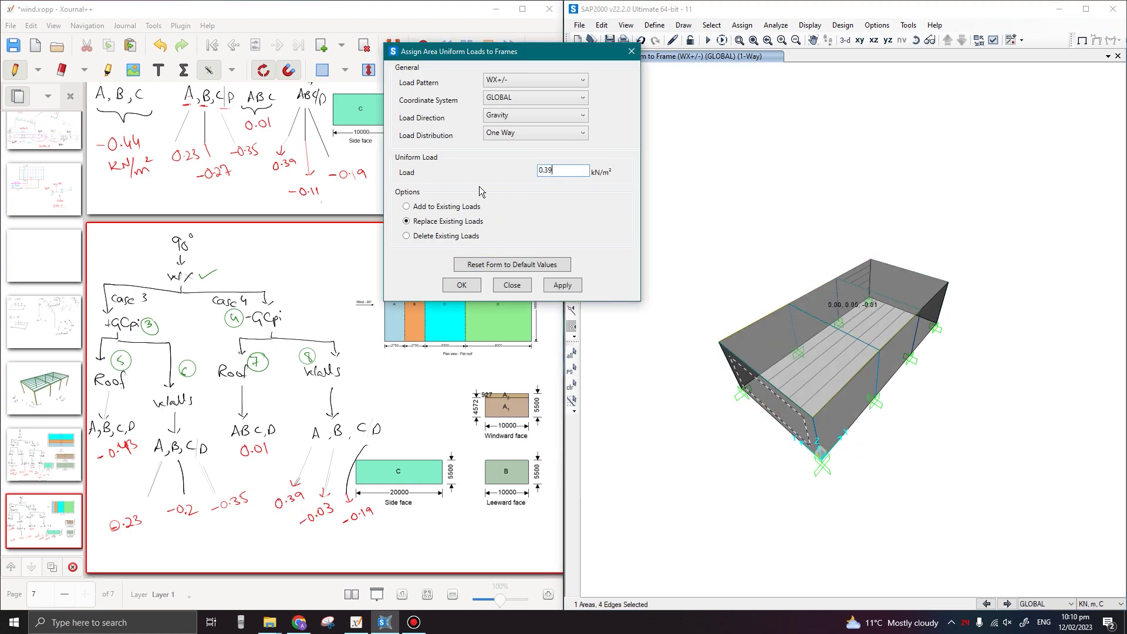
pyautogui.click(507, 119)
pyautogui.click(511, 130)
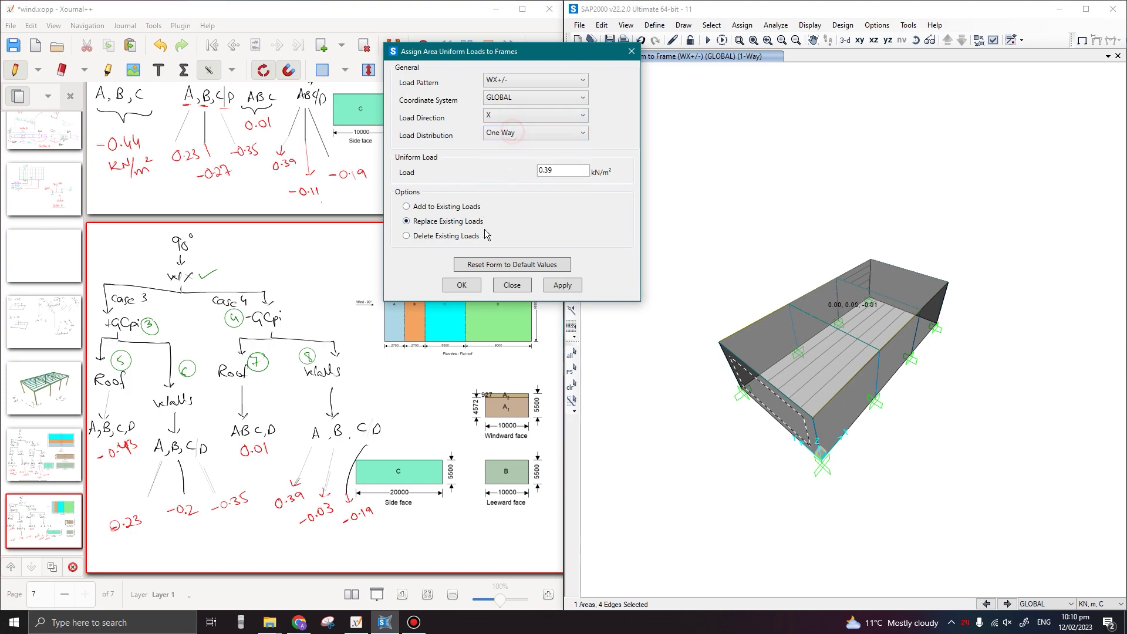
pyautogui.click(561, 286)
# - Assign a one-way uniform-to-frame load of 0.03 kN/m² in the X direction to the leeward end wall for pattern WX+/-
pyautogui.keyDown('shift'); pyautogui.moveTo(721, 364); pyautogui.dragTo(927, 411, button='middle'); pyautogui.keyUp('shift')
pyautogui.click(926, 411)
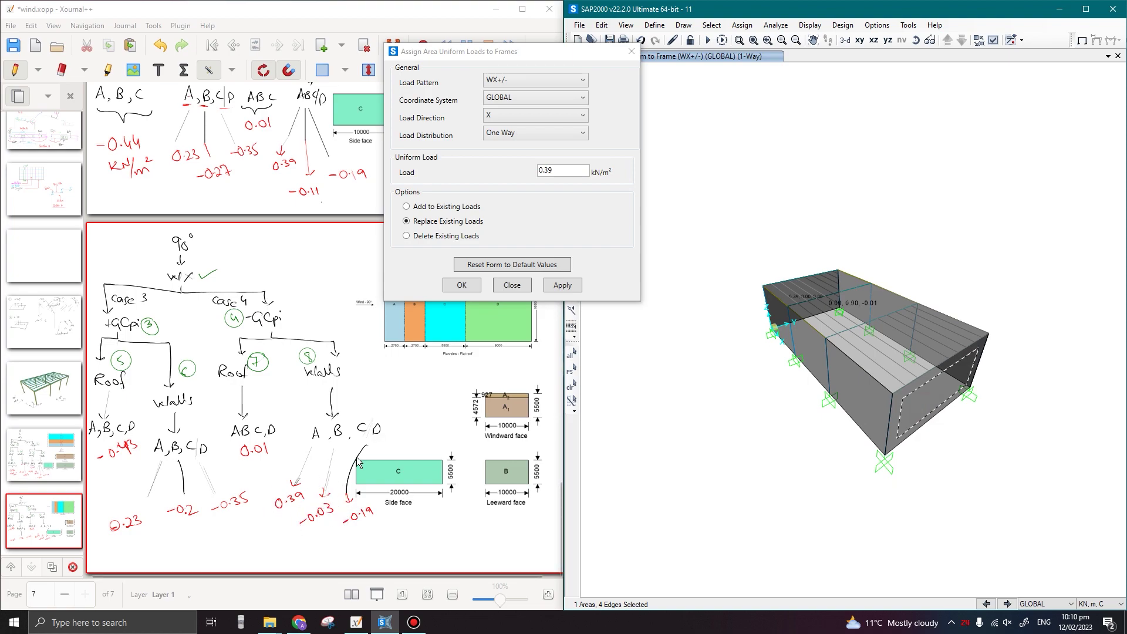
pyautogui.doubleClick(554, 171)
pyautogui.write('0.03')
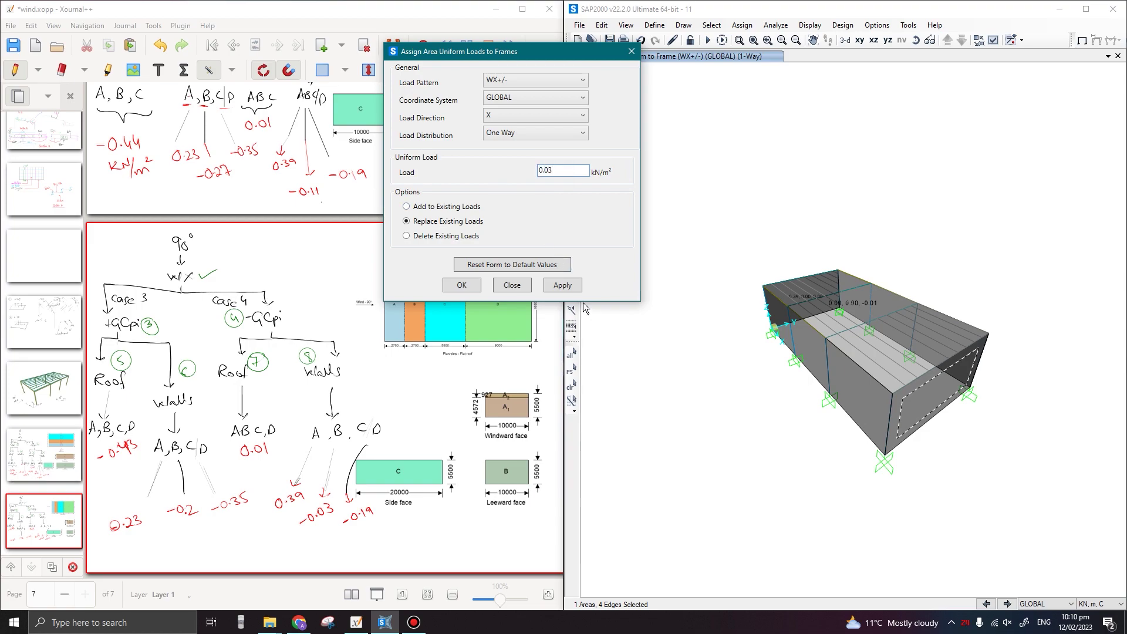
pyautogui.click(562, 284)
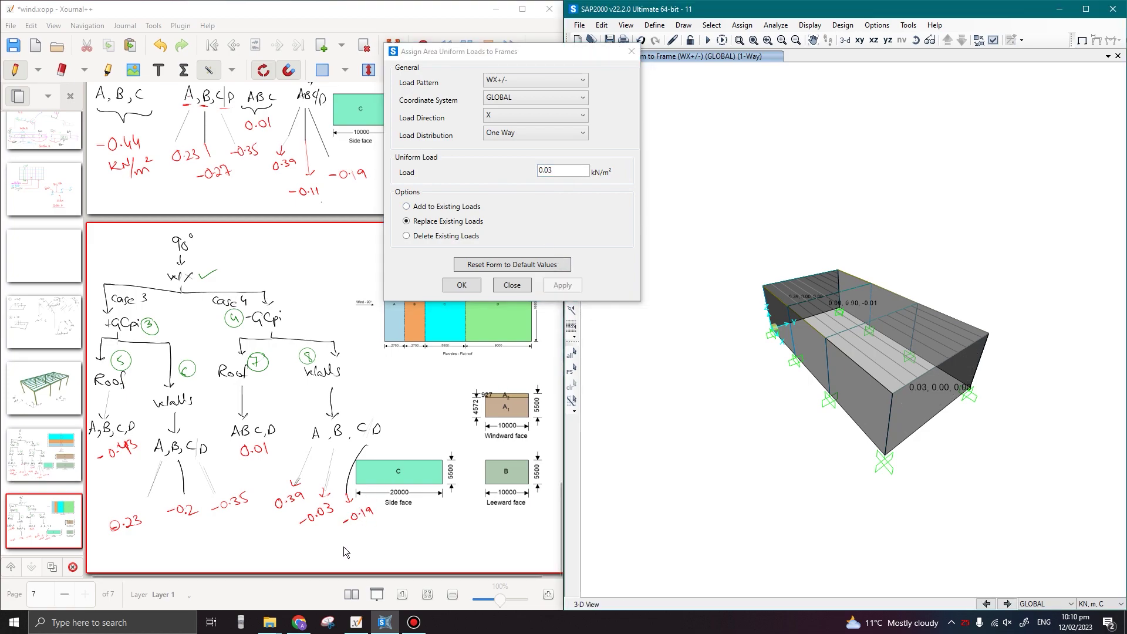
# - Assign a one-way uniform-to-frame load of -0.19 kN/m² in the Y direction to the long side wall at Y=0 for pattern WX+/-
pyautogui.keyDown('shift'); pyautogui.moveTo(759, 477); pyautogui.dragTo(870, 417, button='middle'); pyautogui.keyUp('shift')
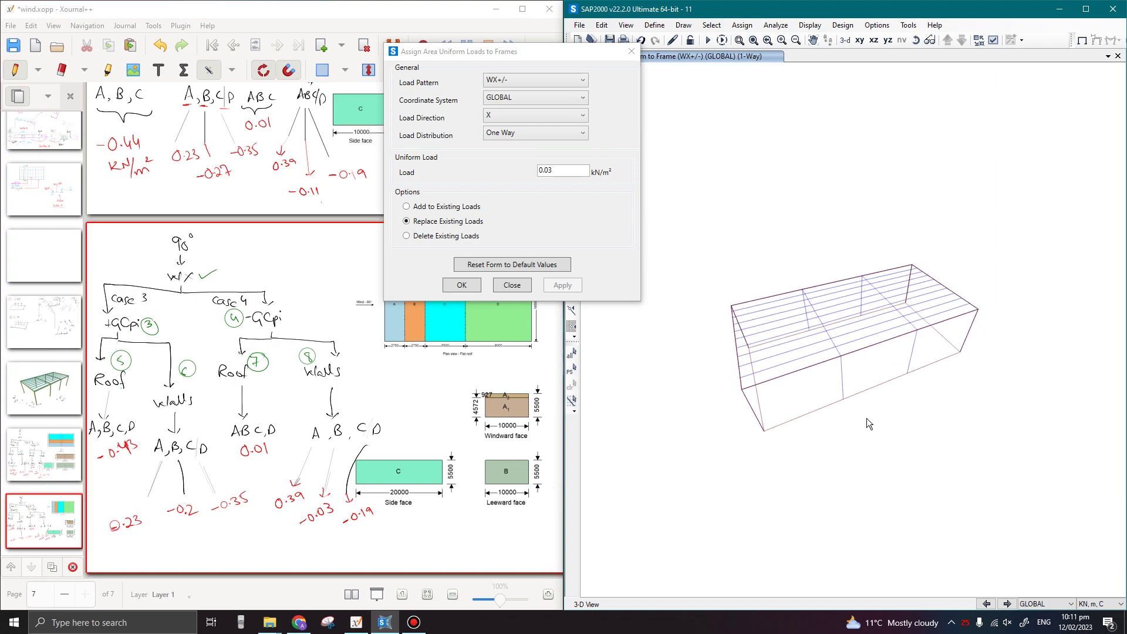
pyautogui.click(822, 395)
pyautogui.click(531, 115)
pyautogui.click(505, 140)
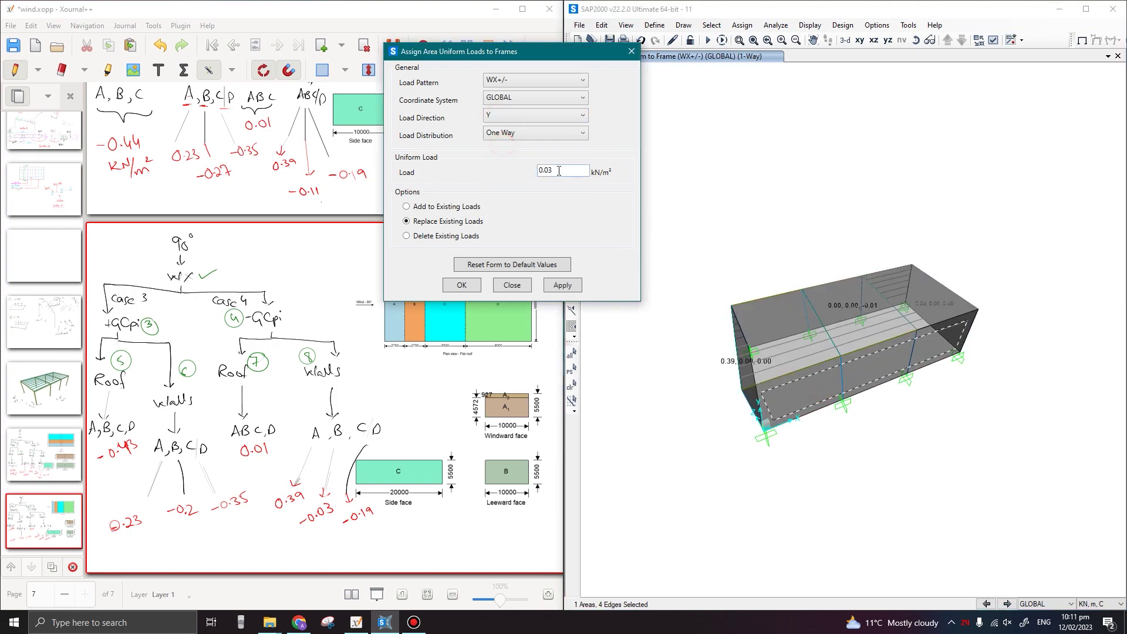
pyautogui.doubleClick(557, 171)
pyautogui.write('-0')
pyautogui.click(563, 284)
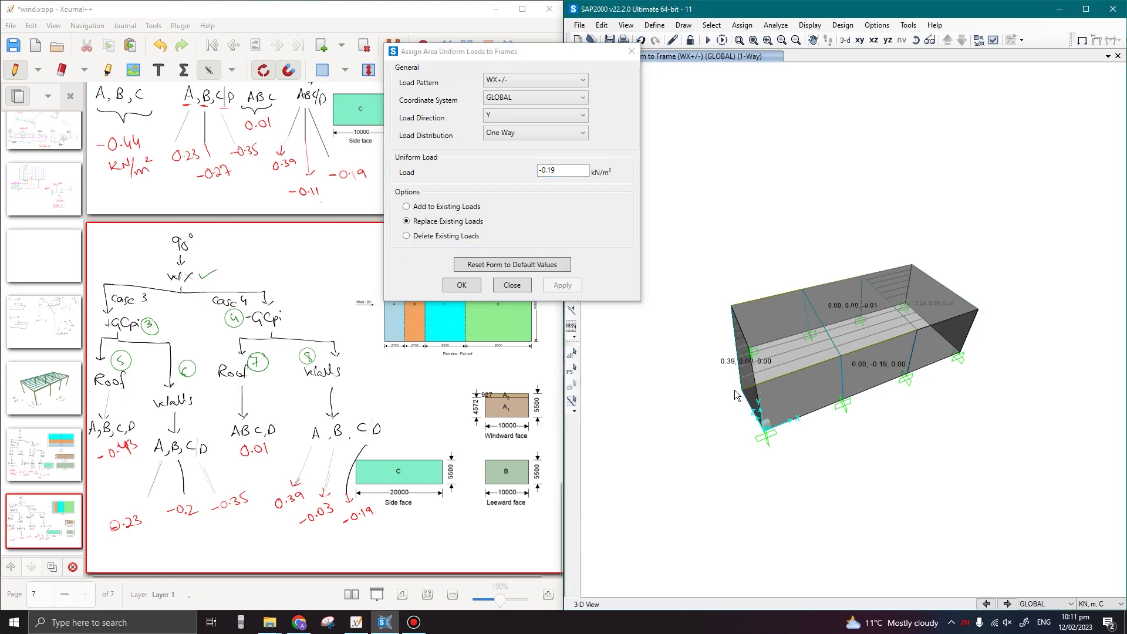
# - Assign a one-way uniform-to-frame load of 0.19 kN/m² in the Y direction to the opposite long side wall for WX+/- and close the assignment dialog
pyautogui.click(833, 368)
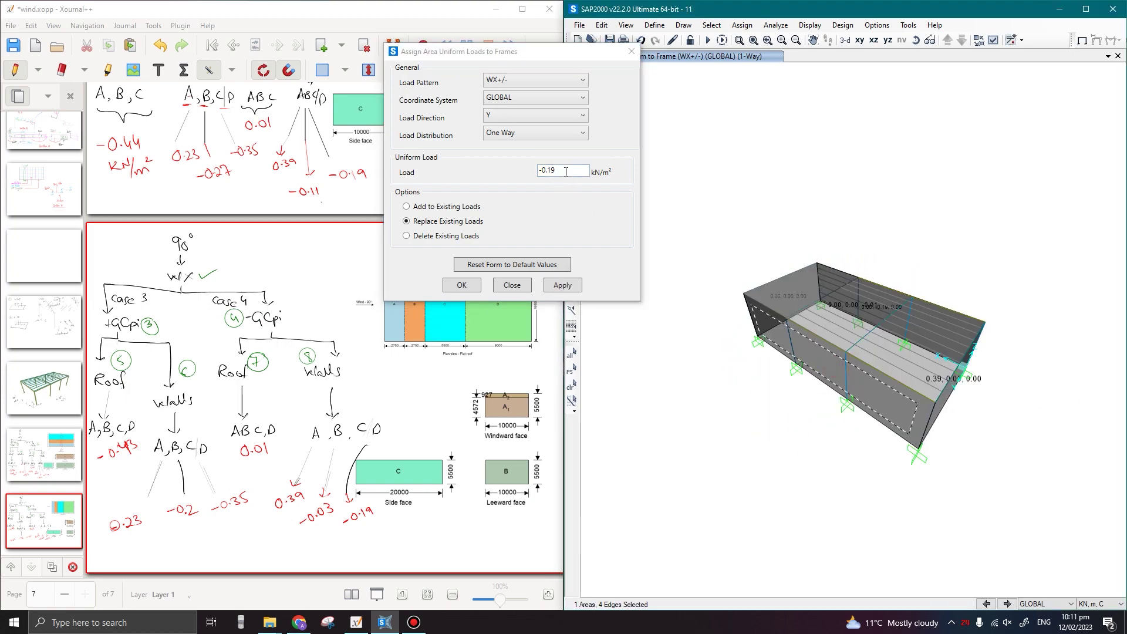
pyautogui.click(566, 172)
pyautogui.write('0.04')
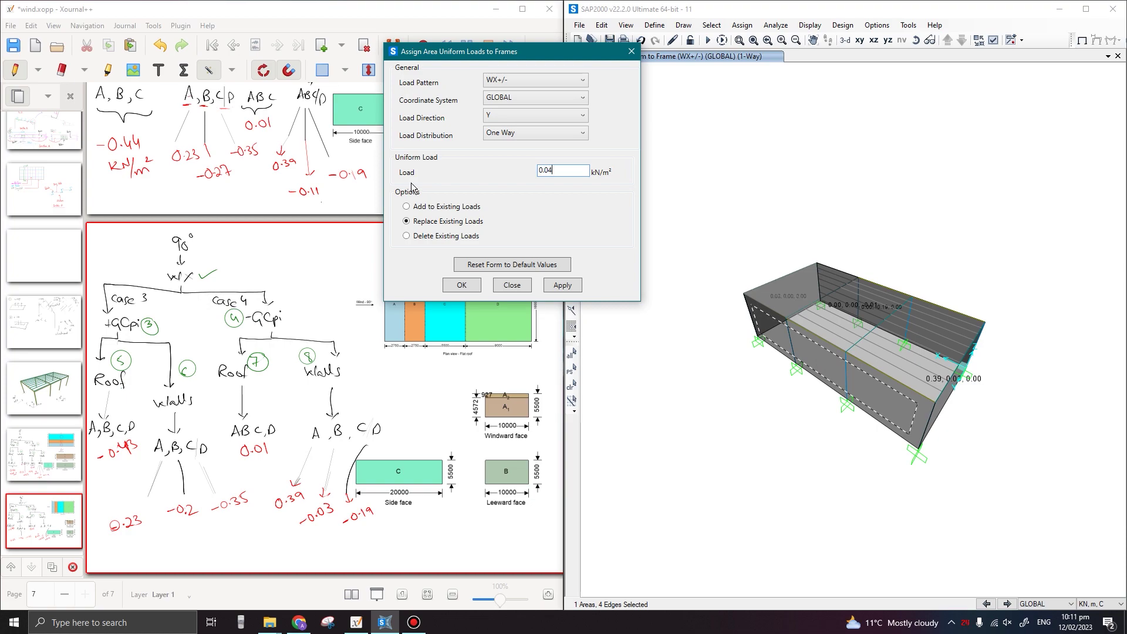
pyautogui.write('9')
pyautogui.click(563, 285)
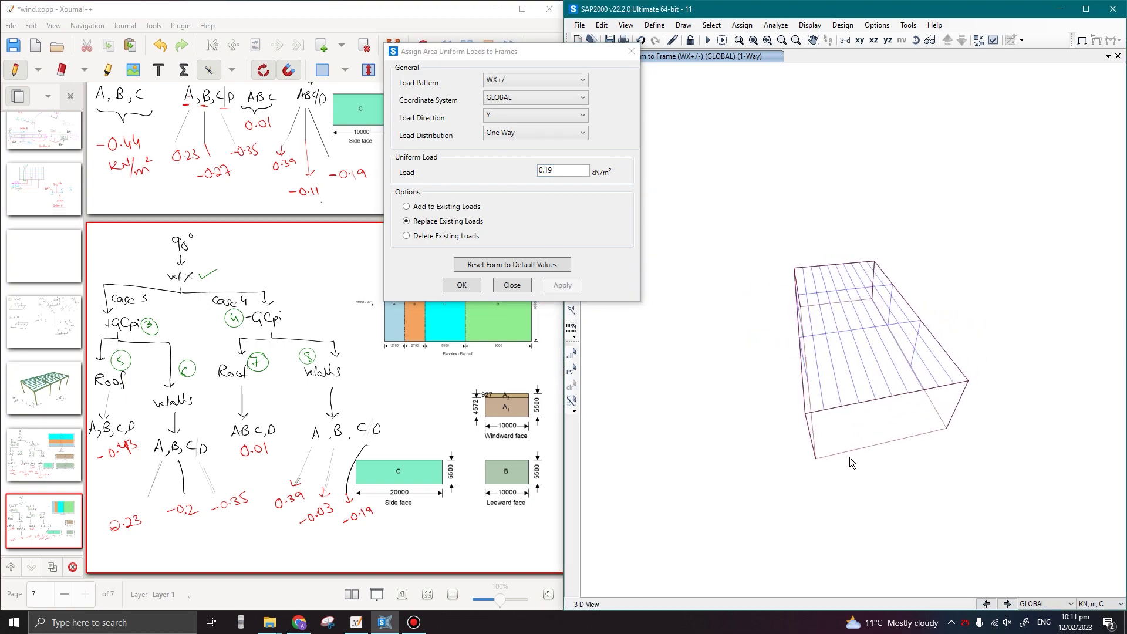
pyautogui.press('Escape')
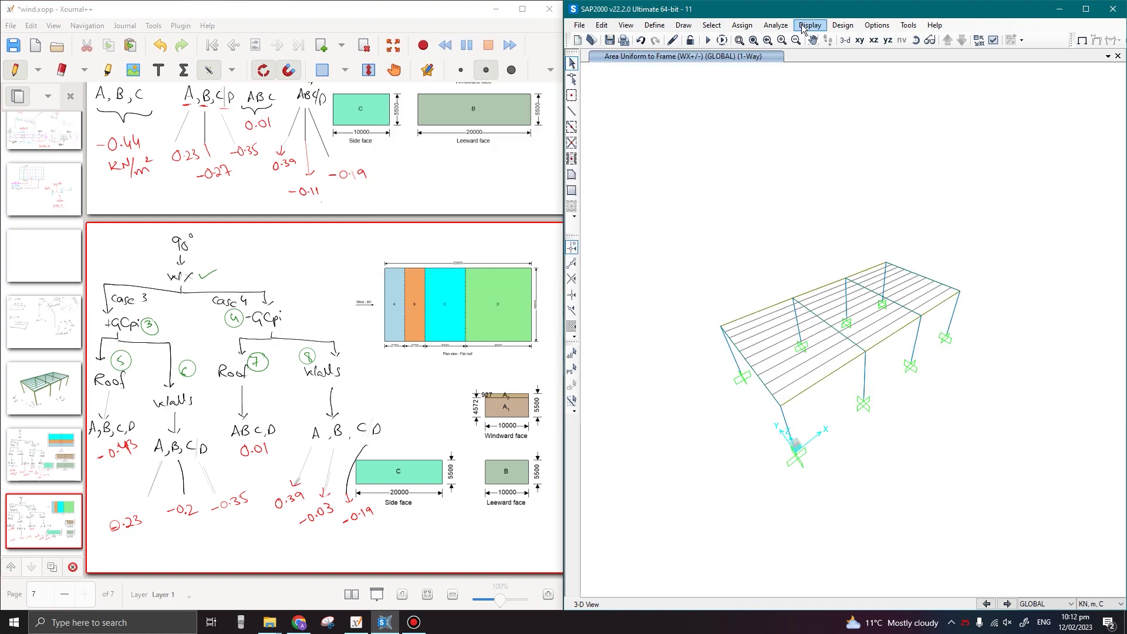
# - Display the area uniform-to-frame load resultants on the frame for pattern WY+/+ with all distributions
pyautogui.click(842, 26)
pyautogui.moveTo(892, 47)
pyautogui.click(810, 25)
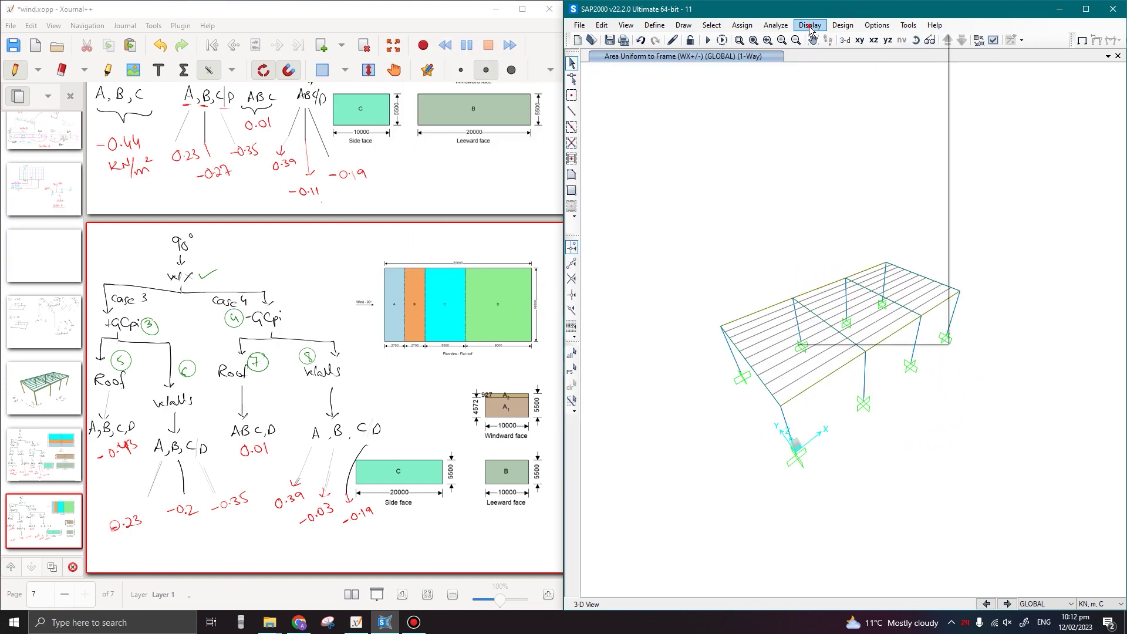
pyautogui.moveTo(857, 85)
pyautogui.click(986, 147)
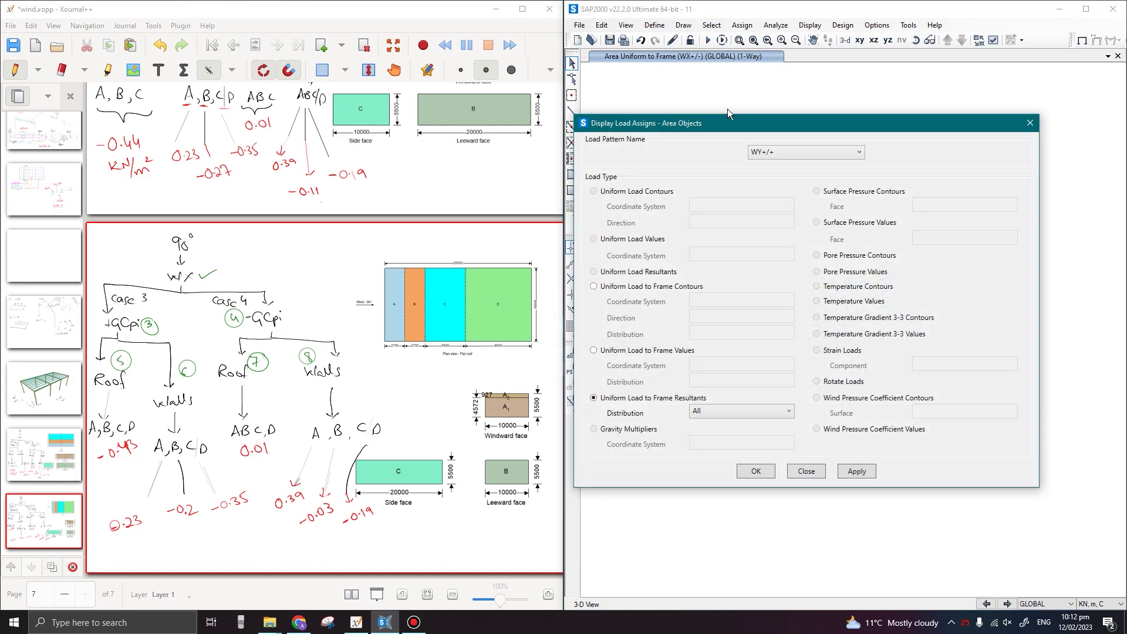
pyautogui.moveTo(728, 108); pyautogui.dragTo(325, 96)
pyautogui.click(428, 125)
pyautogui.click(428, 124)
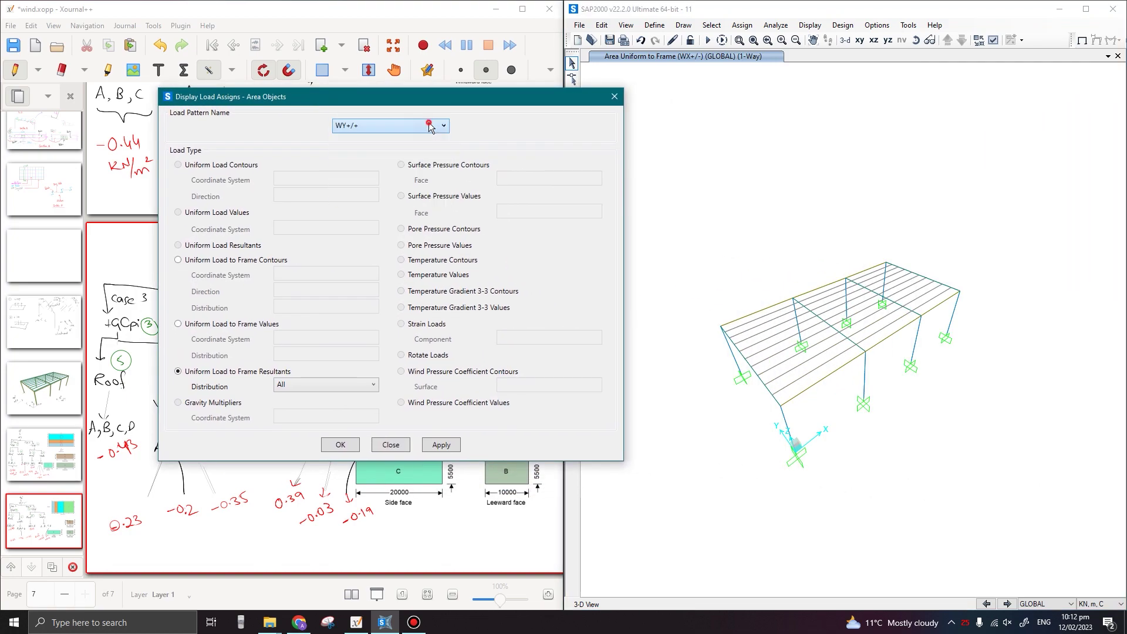
pyautogui.click(442, 444)
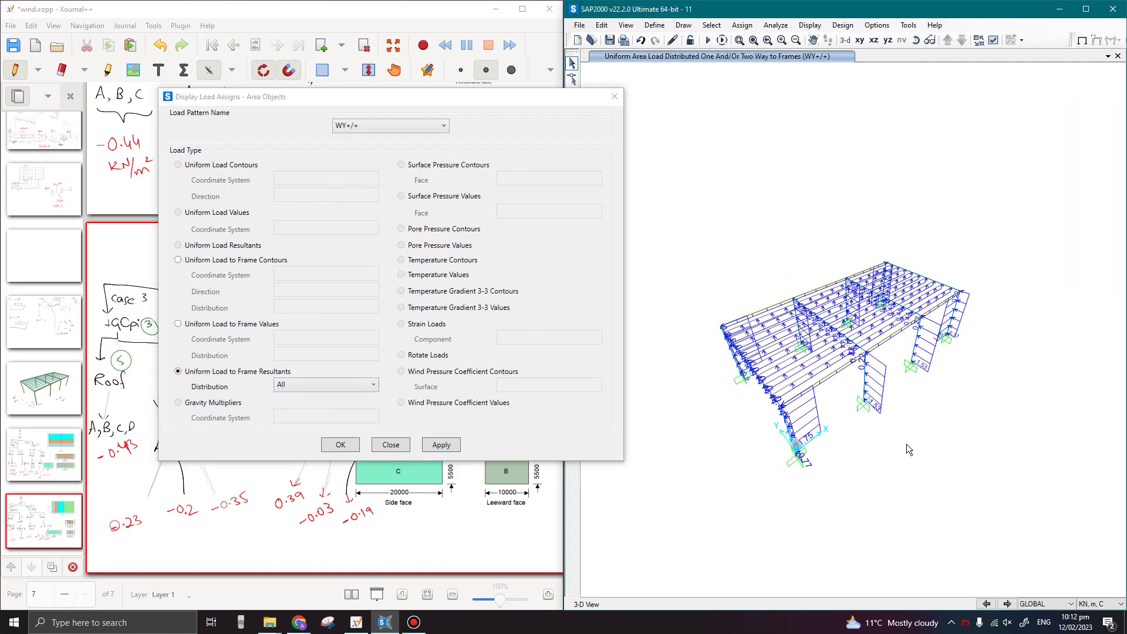
# - Display the uniform-to-frame load resultants for pattern WY+/- and for pattern WX+/+
pyautogui.click(367, 131)
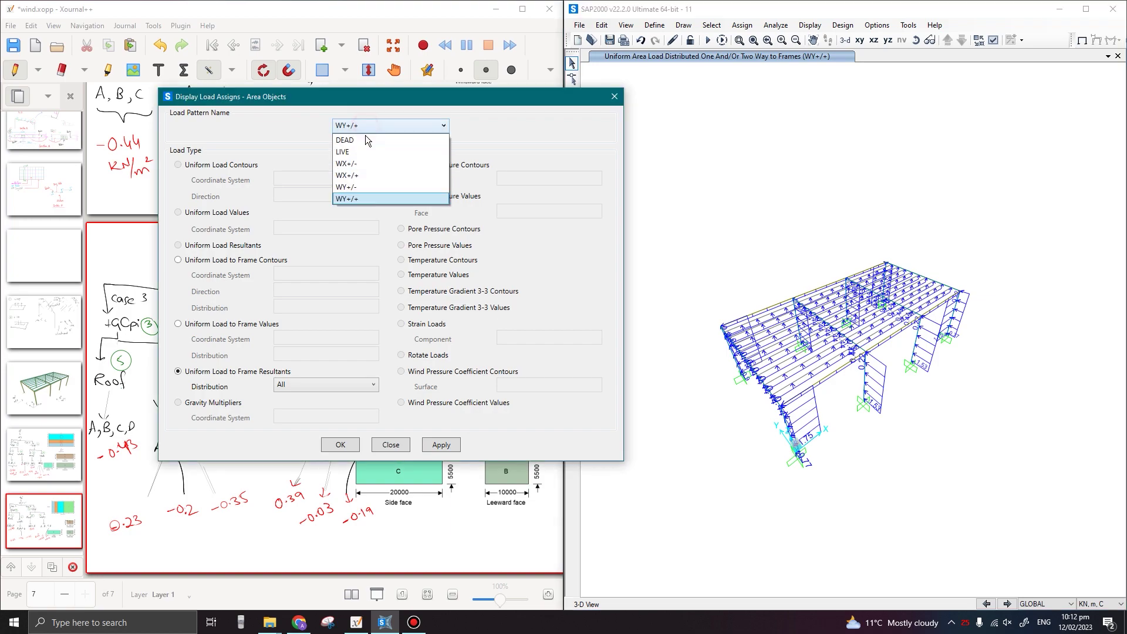
pyautogui.click(358, 188)
pyautogui.click(441, 445)
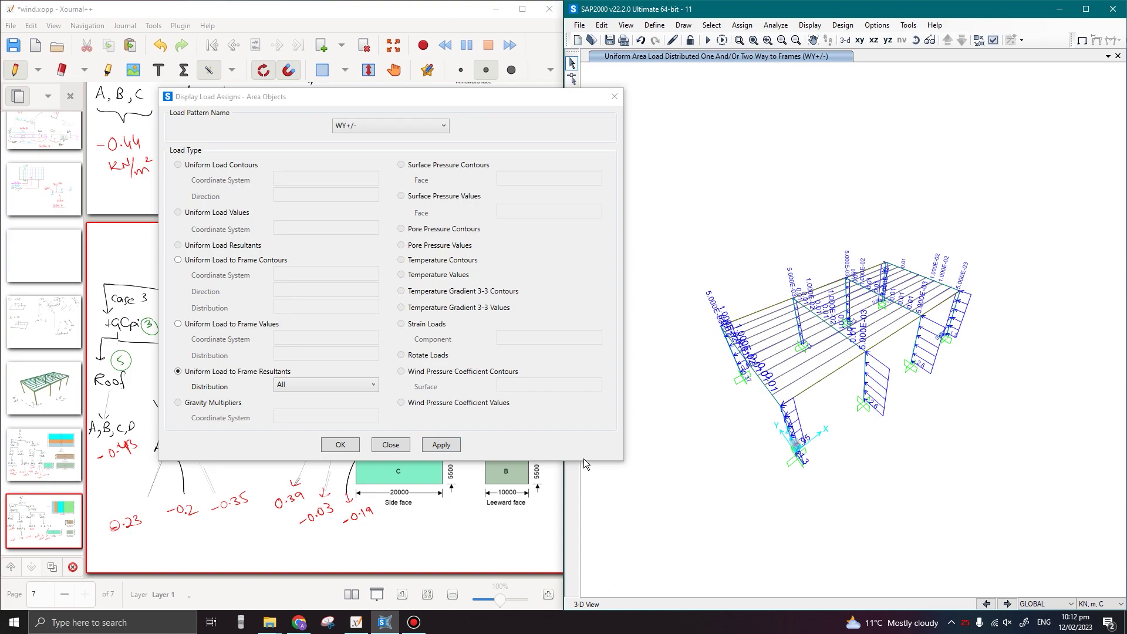
pyautogui.click(384, 127)
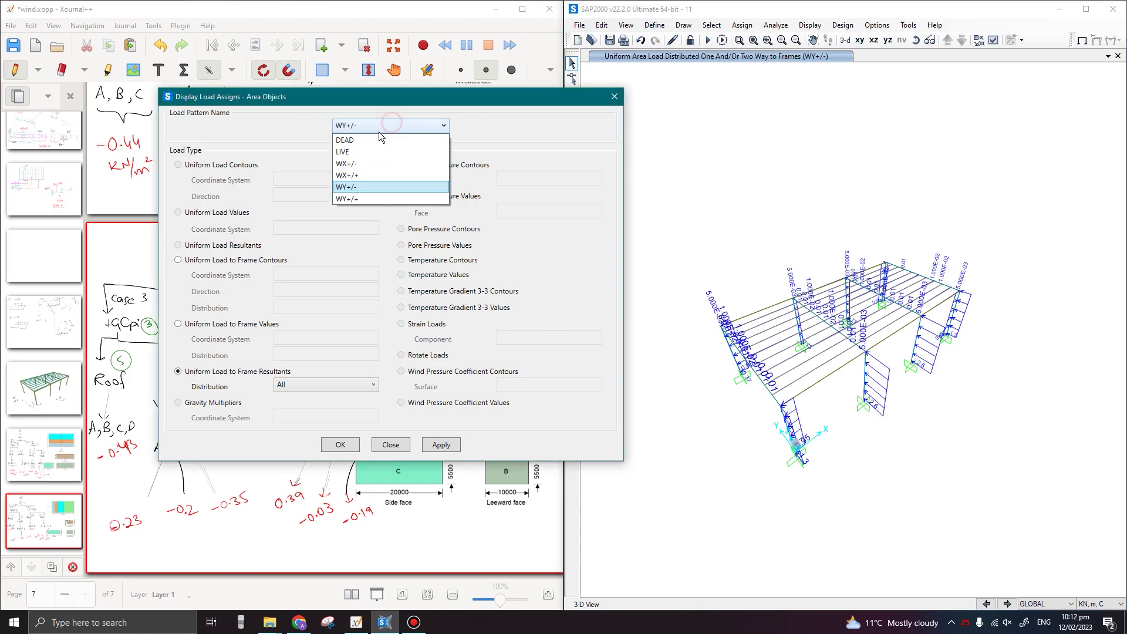
pyautogui.click(361, 176)
pyautogui.click(442, 444)
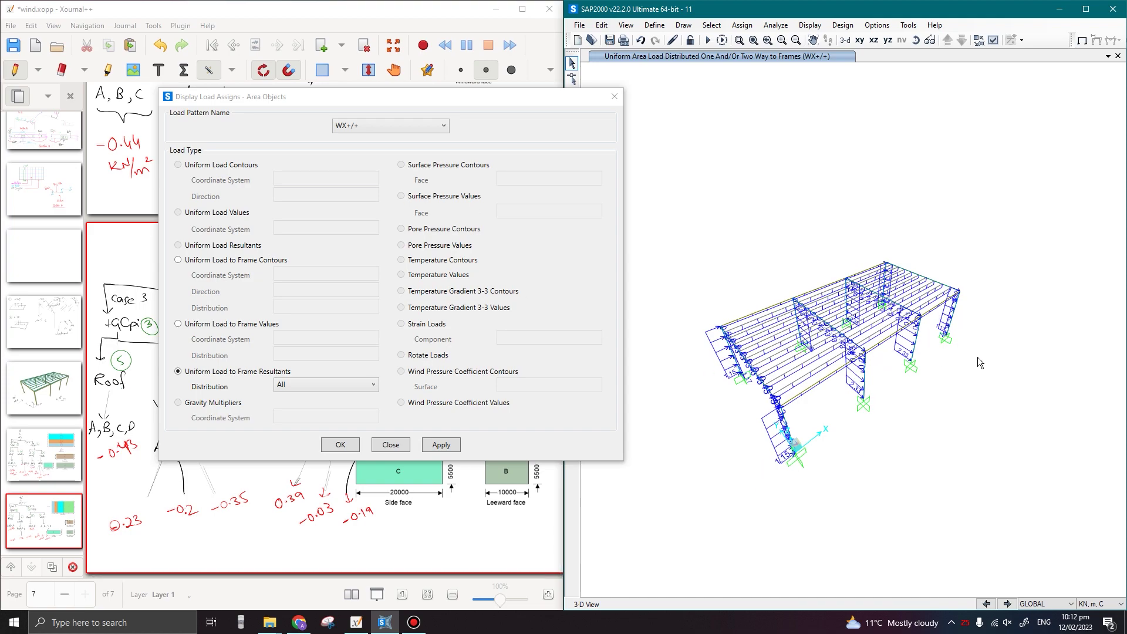
# - Display the uniform-to-frame load resultants for pattern WX+/- and close the load display dialog
pyautogui.click(364, 125)
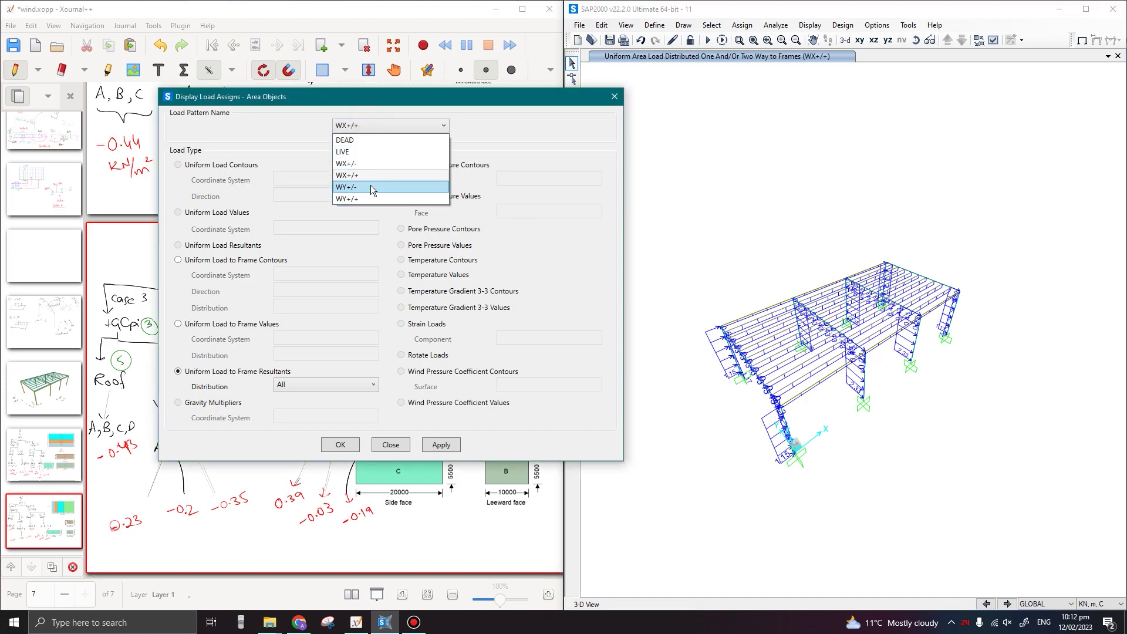
pyautogui.click(372, 183)
pyautogui.click(365, 126)
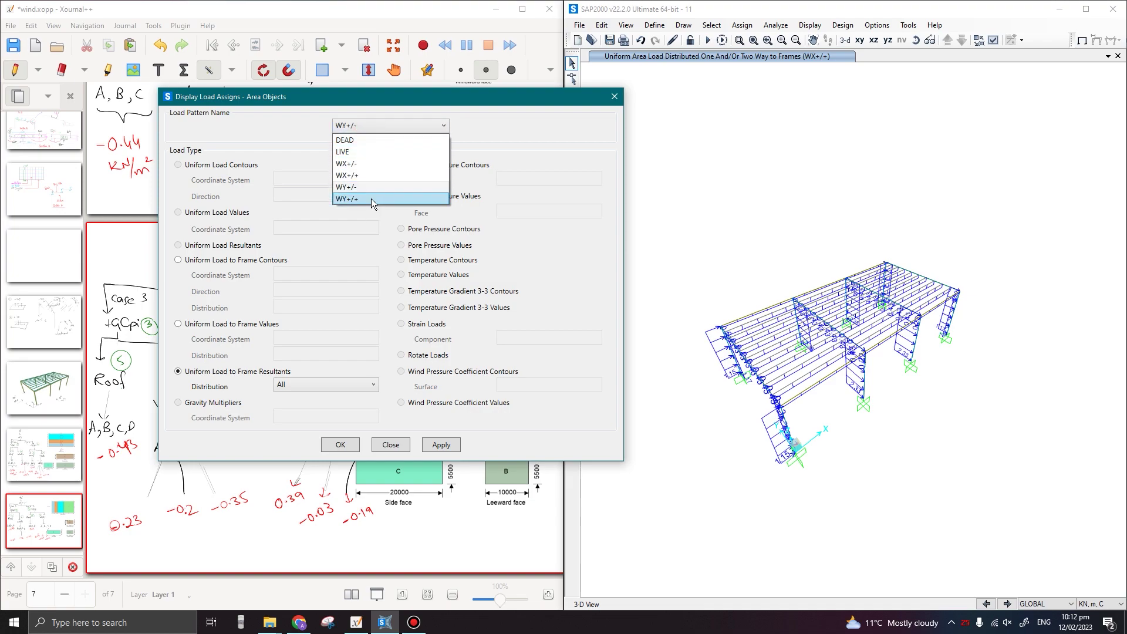
pyautogui.click(372, 163)
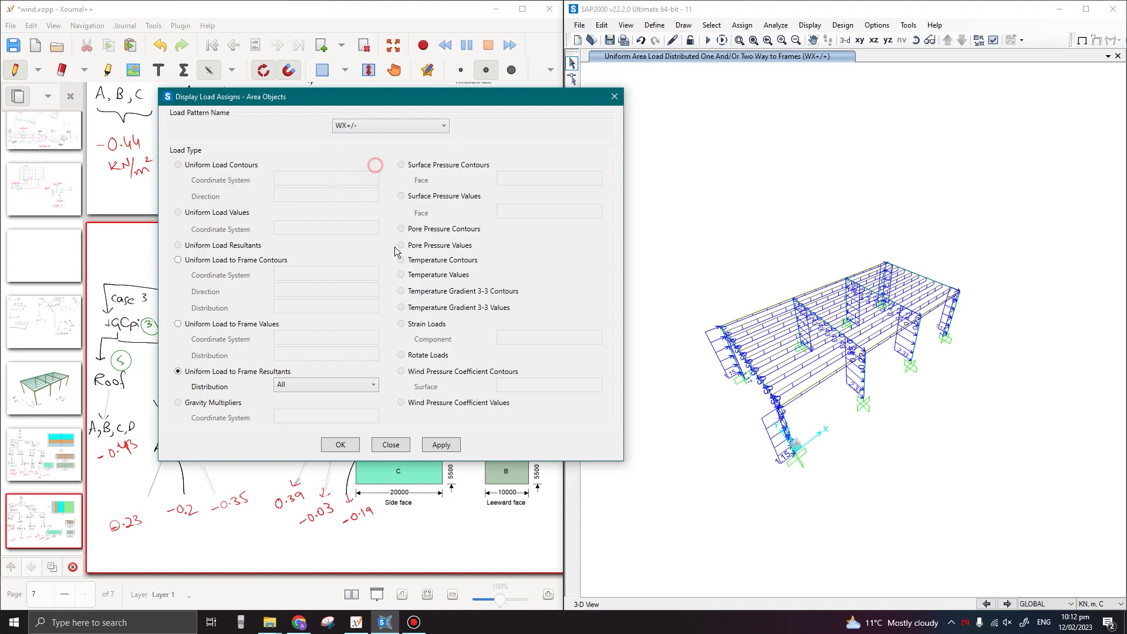
pyautogui.click(441, 445)
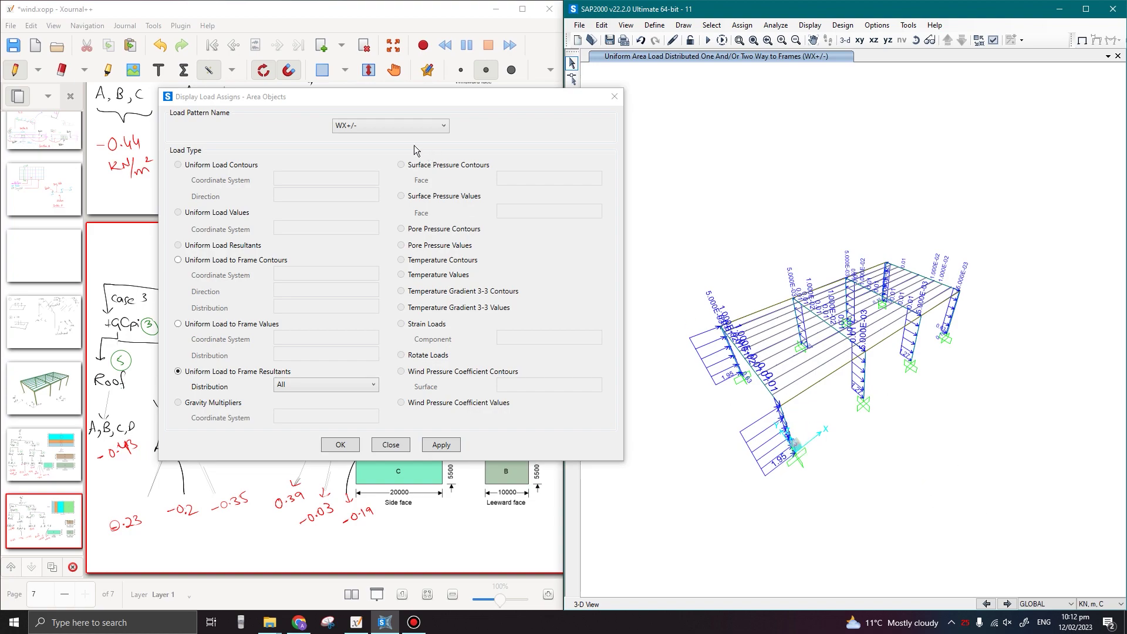
pyautogui.click(391, 445)
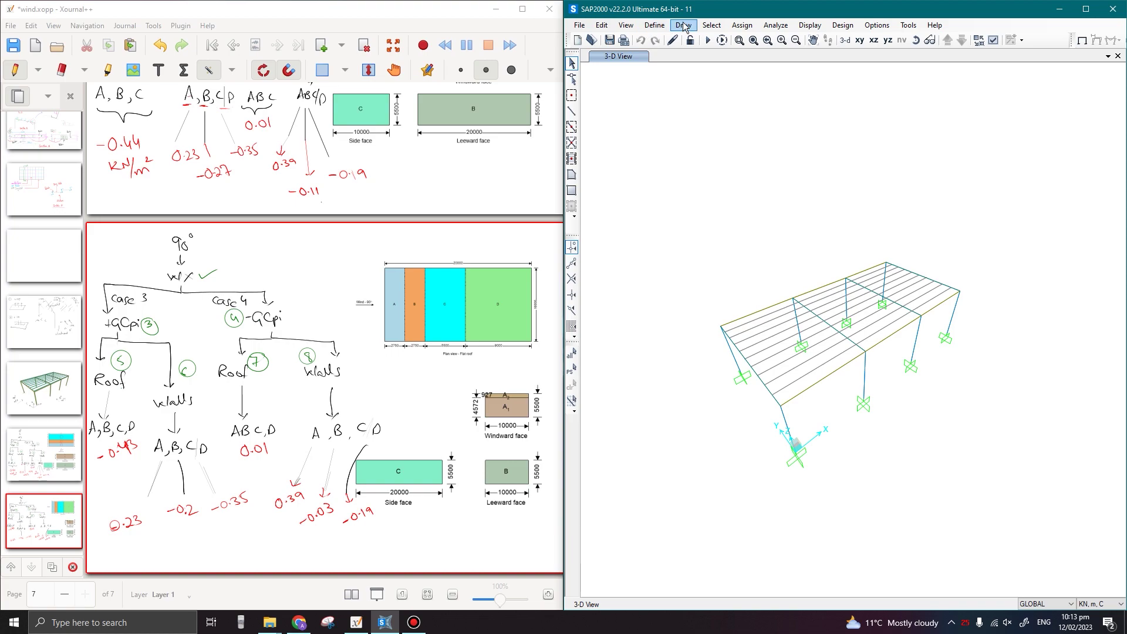
# - Review the defined load combinations and the load cases and scale factors of UDSTL2 without changing them
pyautogui.click(655, 25)
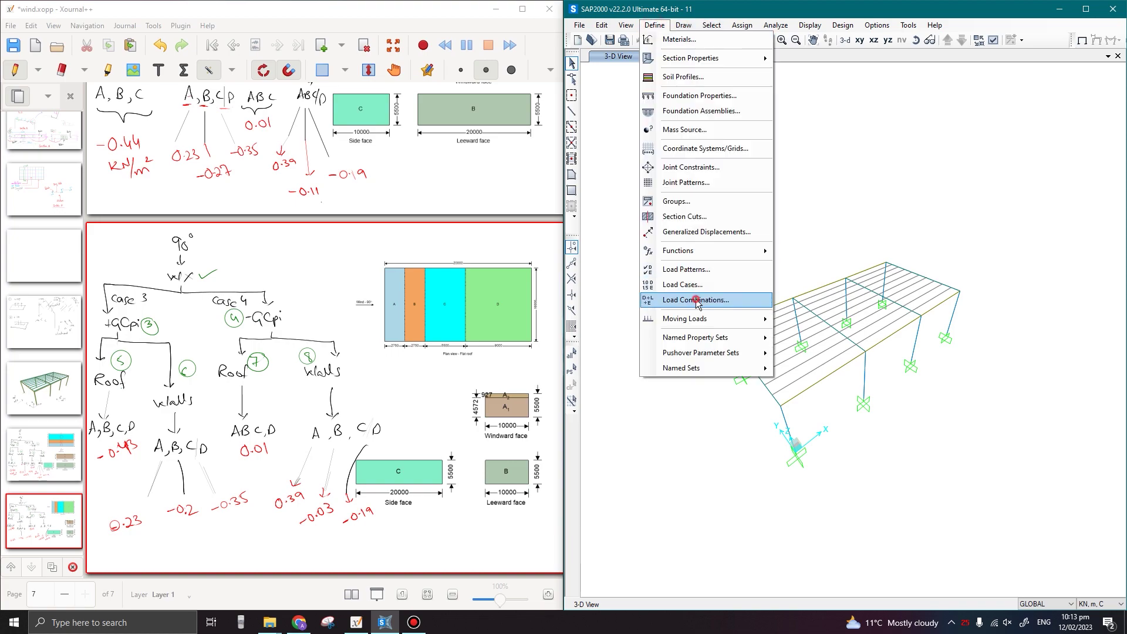
pyautogui.click(668, 294)
pyautogui.moveTo(584, 224); pyautogui.dragTo(561, 223)
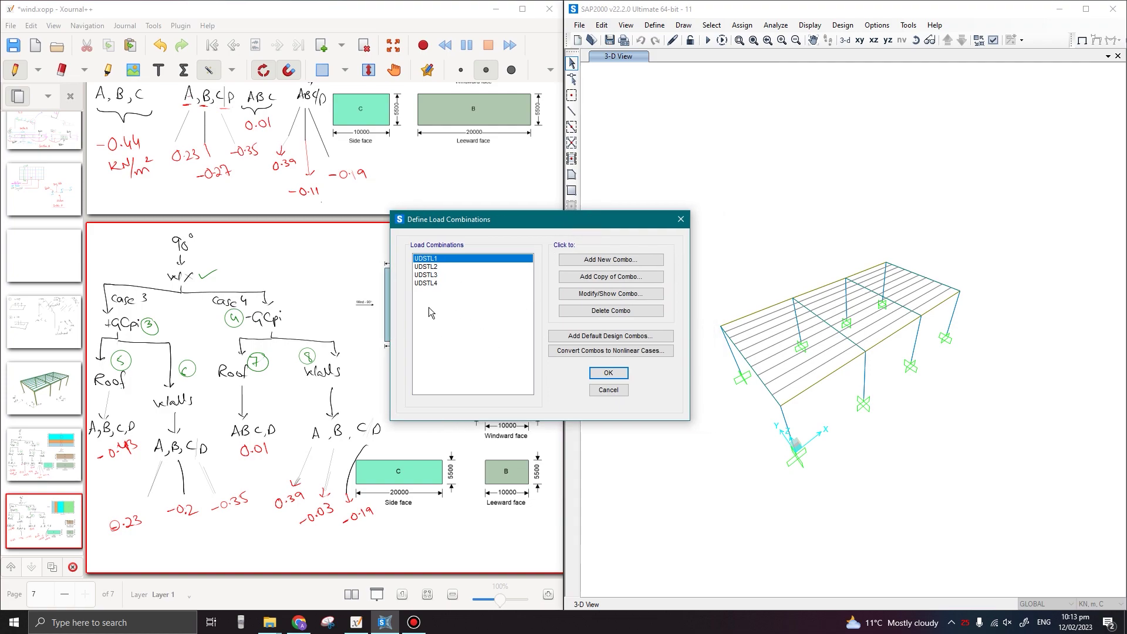
pyautogui.click(436, 285)
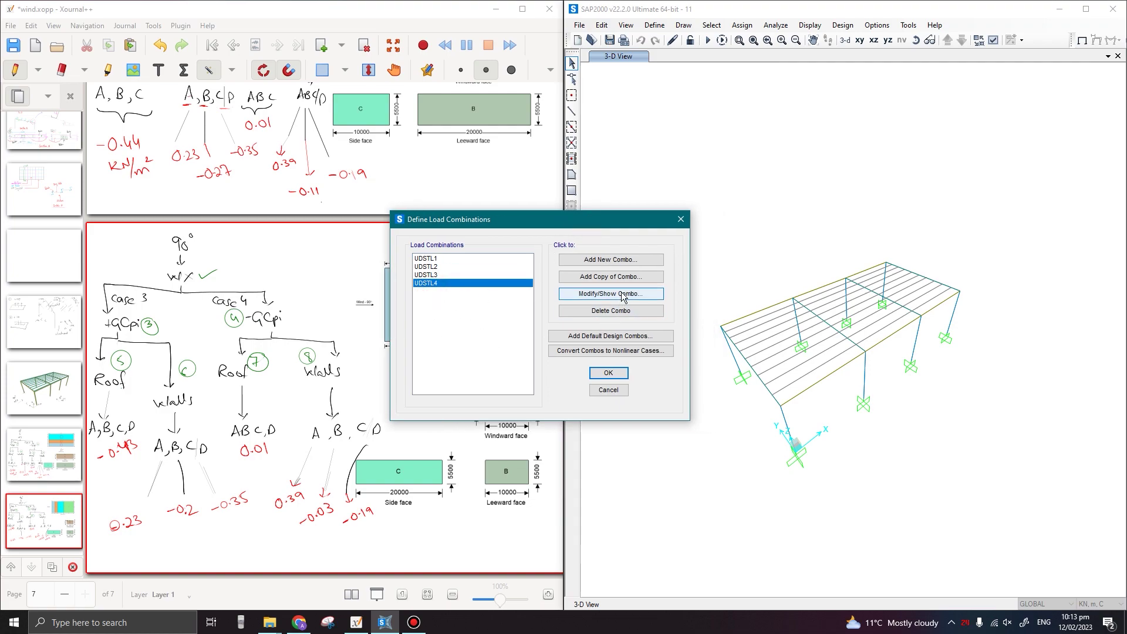
pyautogui.click(450, 266)
pyautogui.click(611, 293)
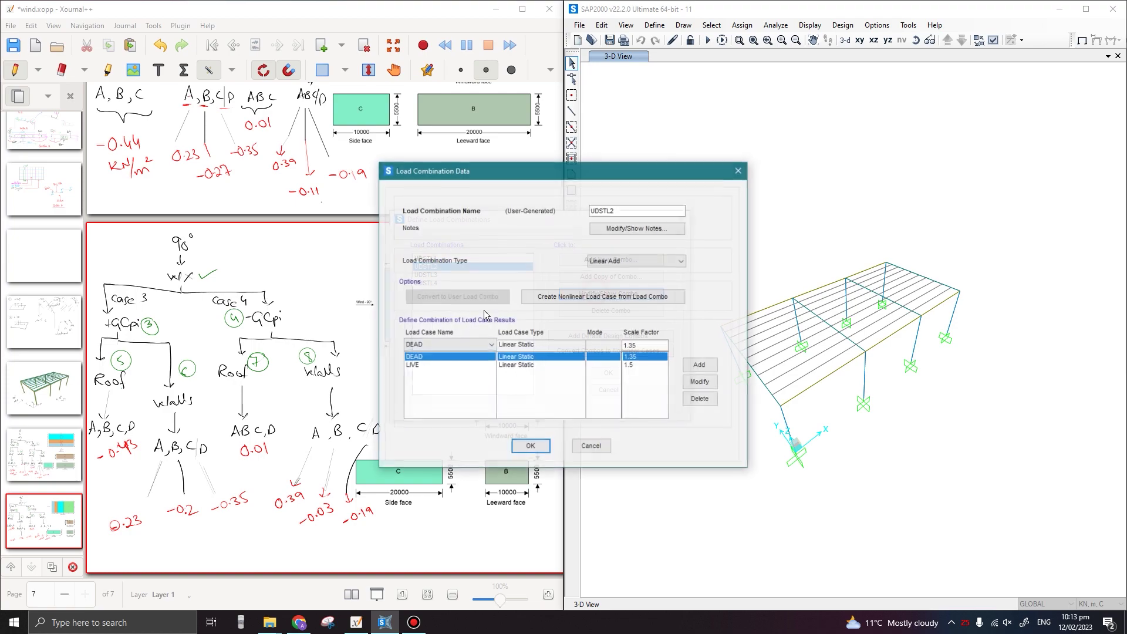
pyautogui.click(591, 449)
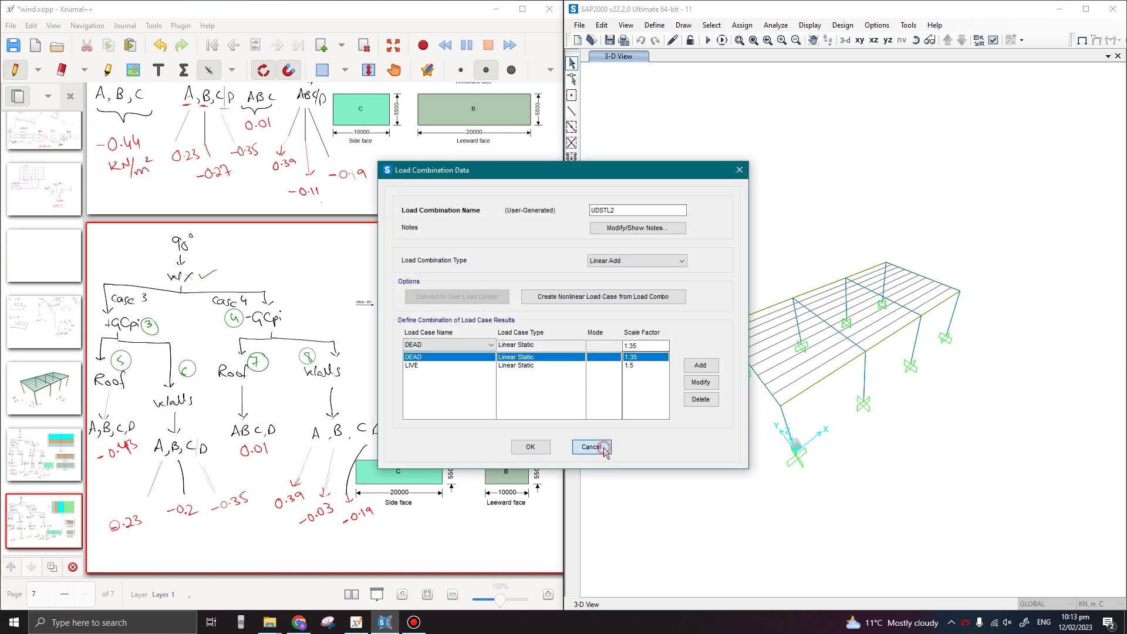
pyautogui.click(611, 391)
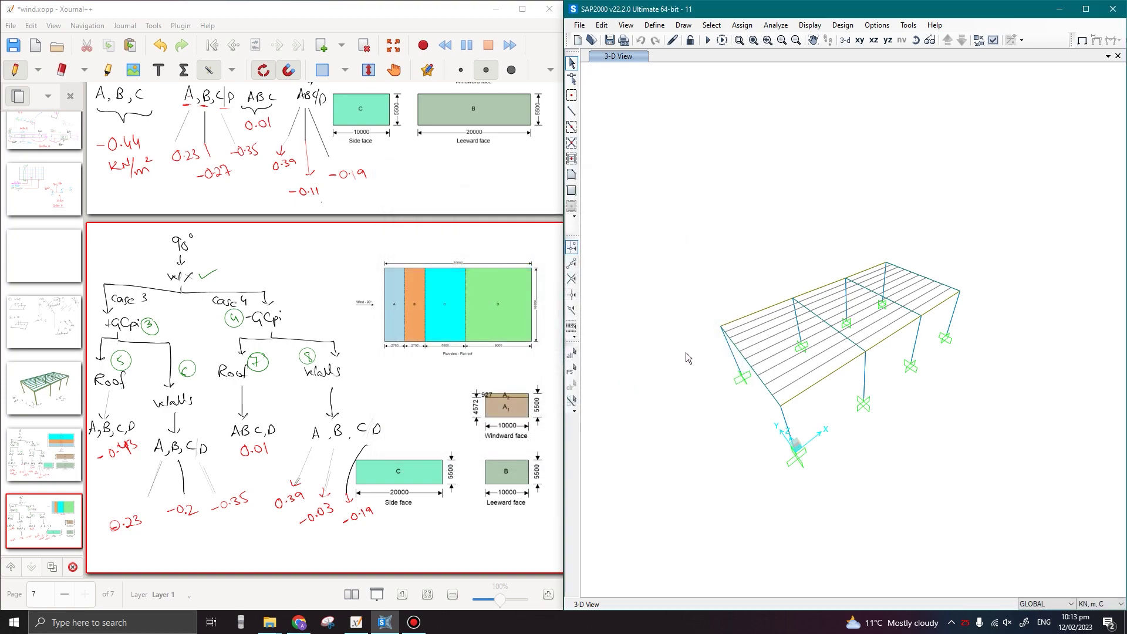